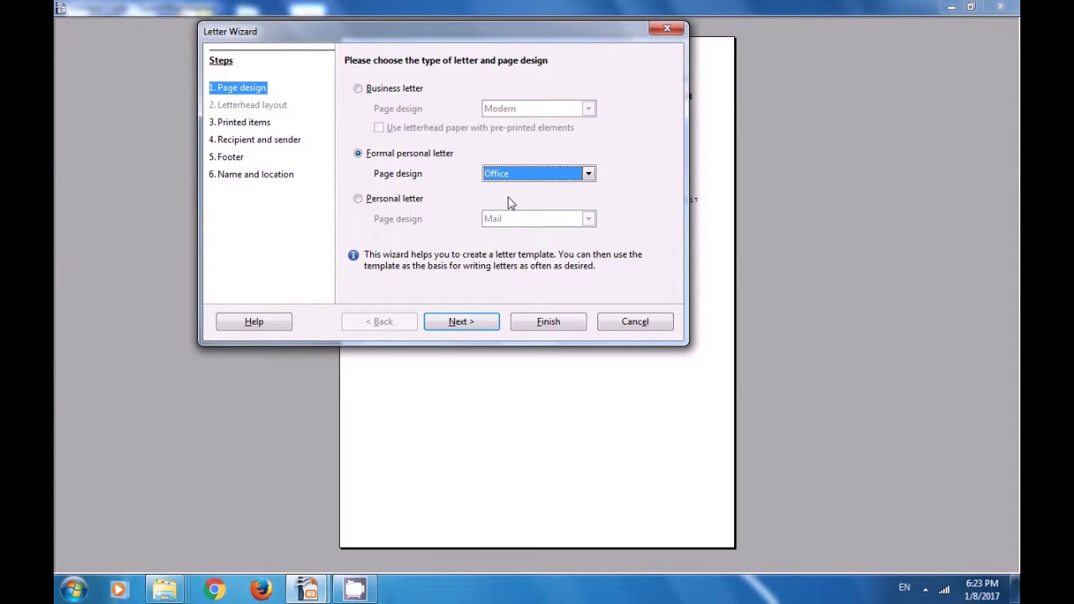
Configure the letter's printed items with the English (USA) format, the salutation Hello and the complimentary close Best regards.
click(469, 331)
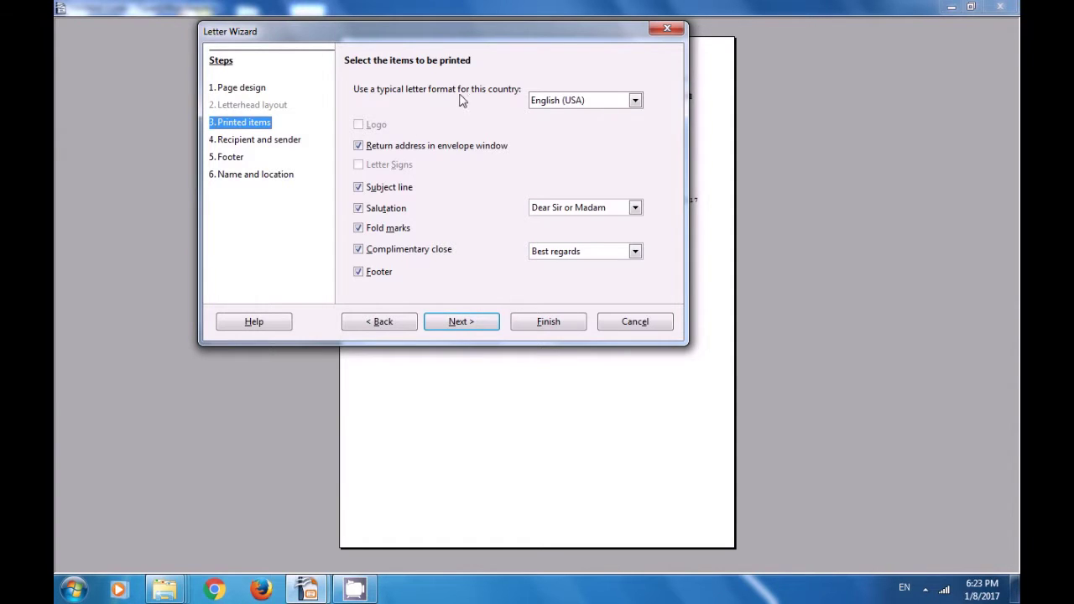
click(637, 102)
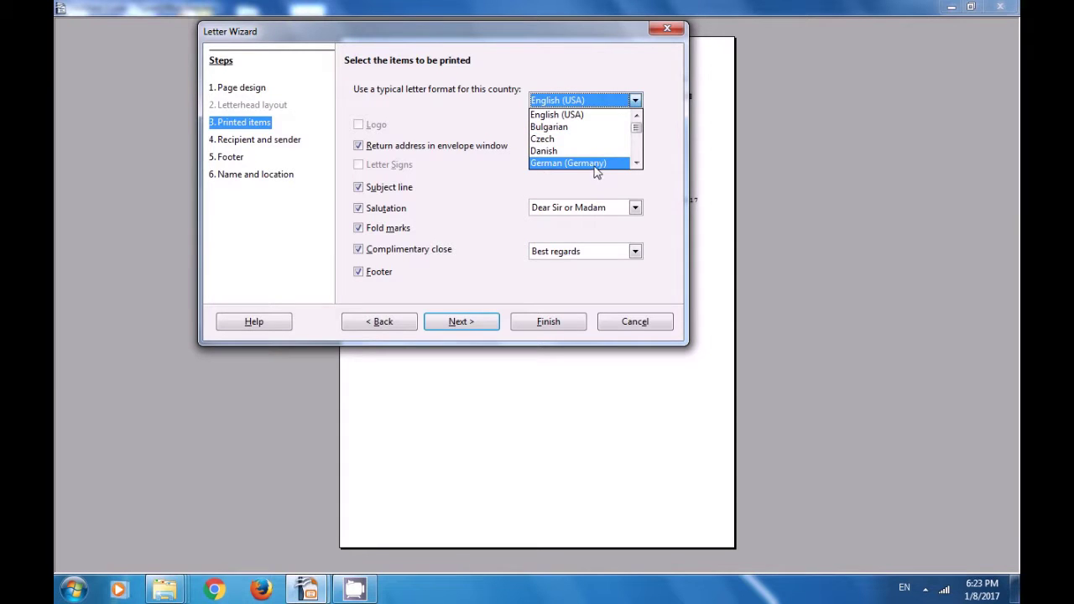
click(579, 115)
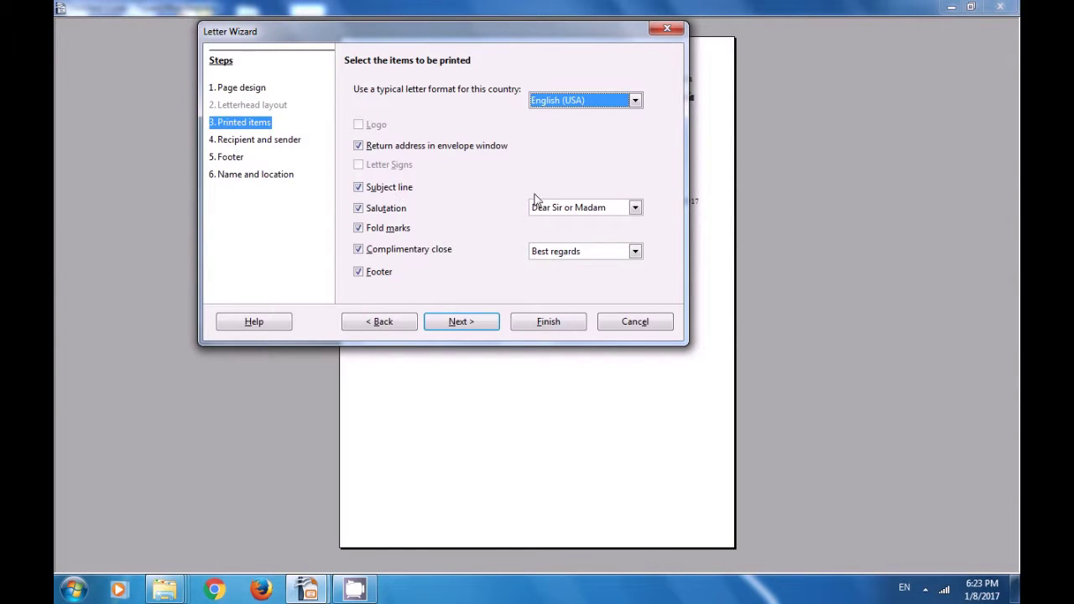
click(636, 208)
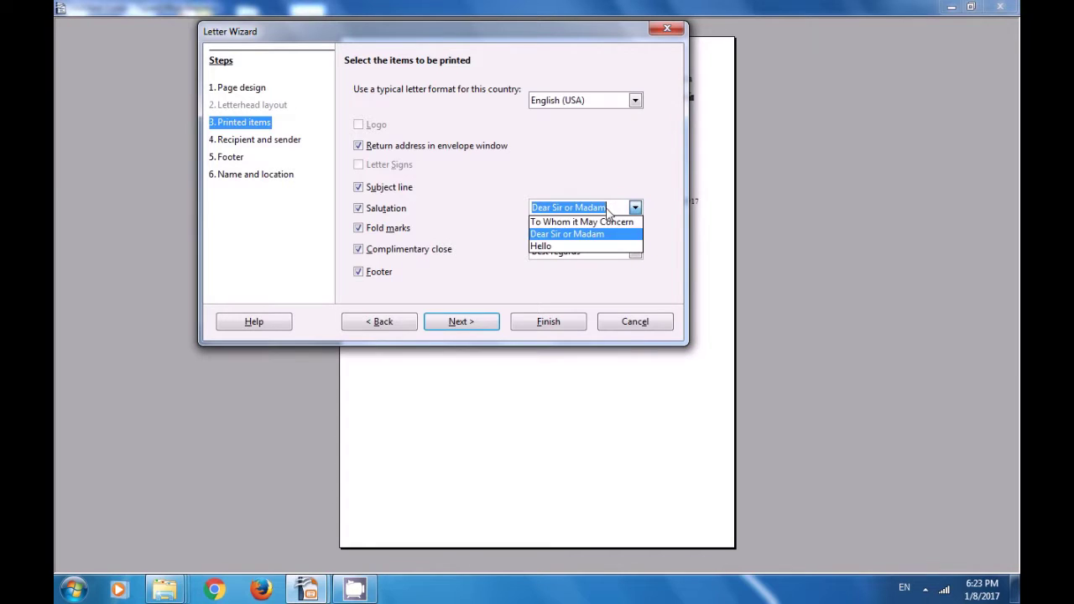
click(584, 247)
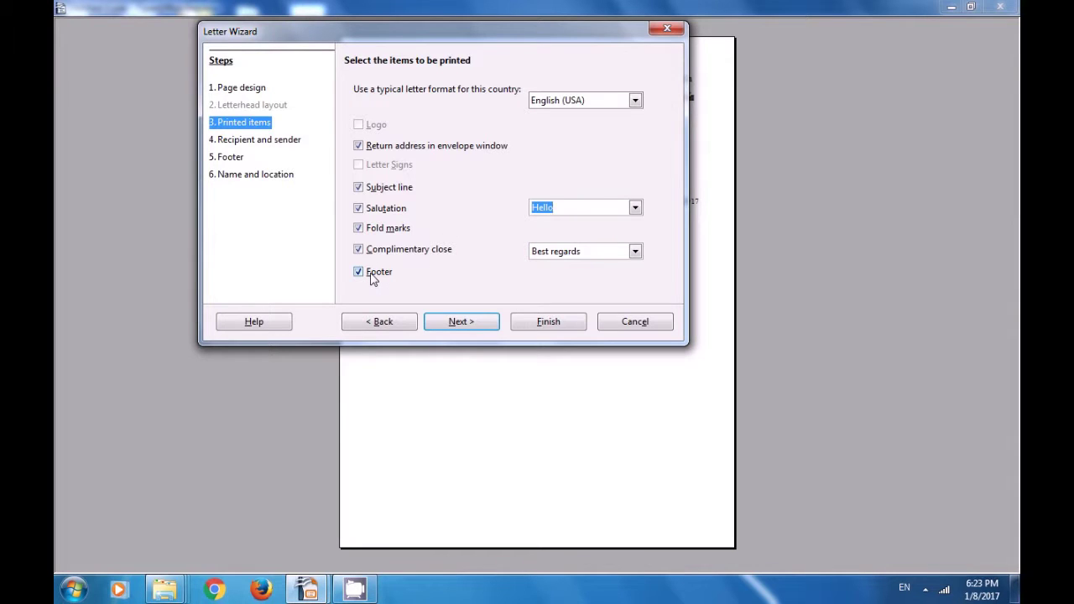
click(628, 254)
click(635, 251)
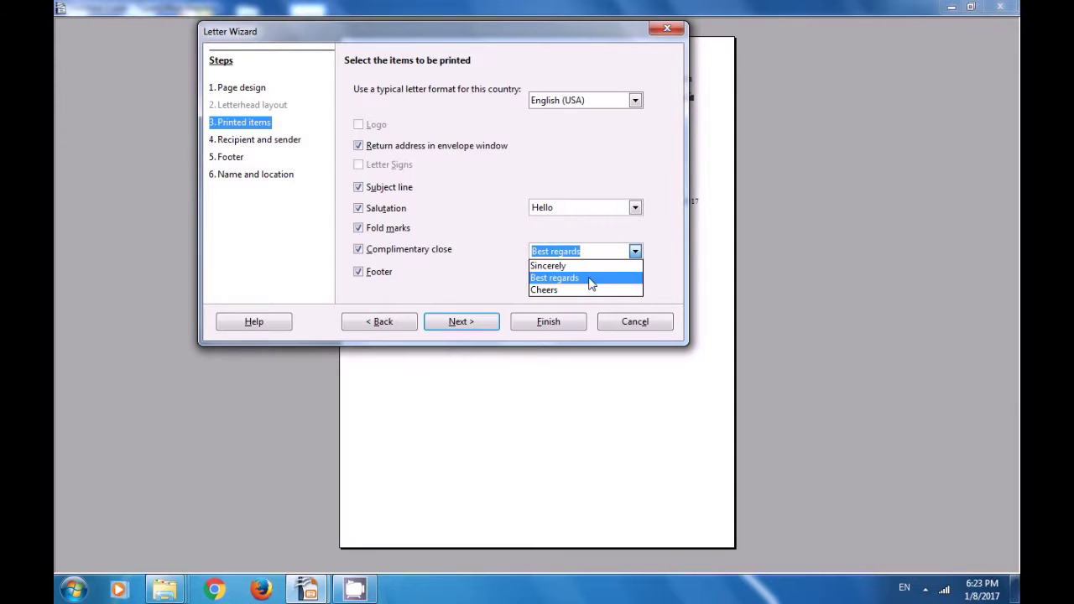
click(582, 279)
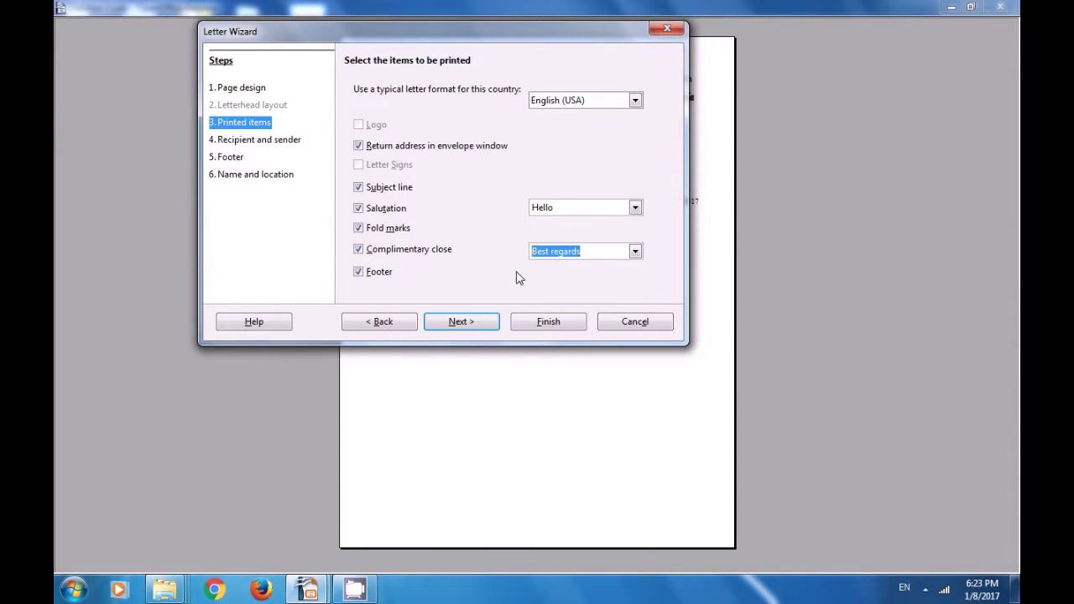
Use the user data for the letter's return address and placeholders for the recipient's address.
click(470, 329)
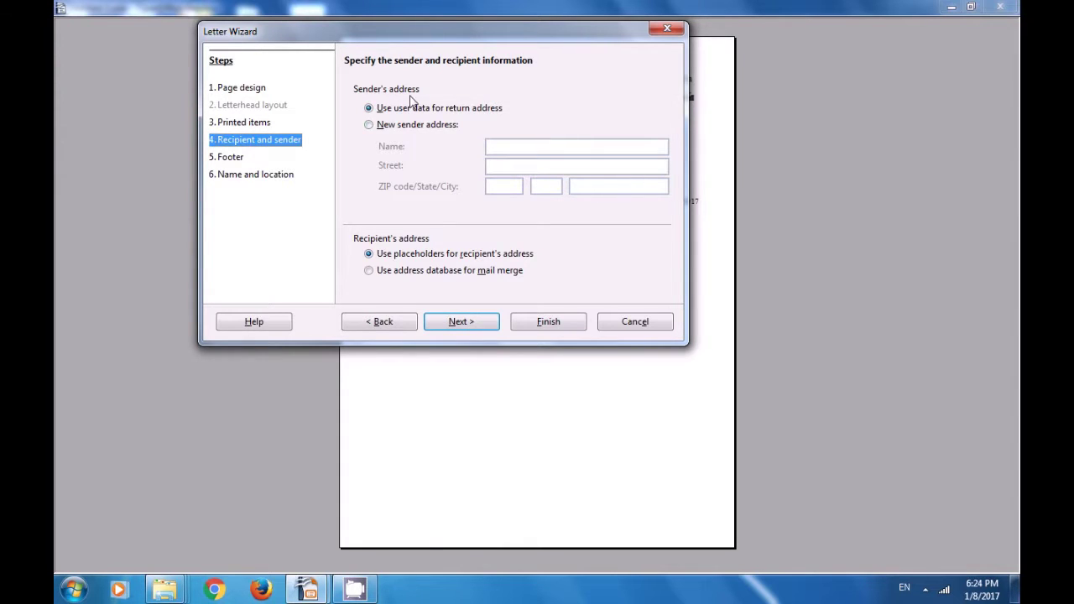
click(370, 126)
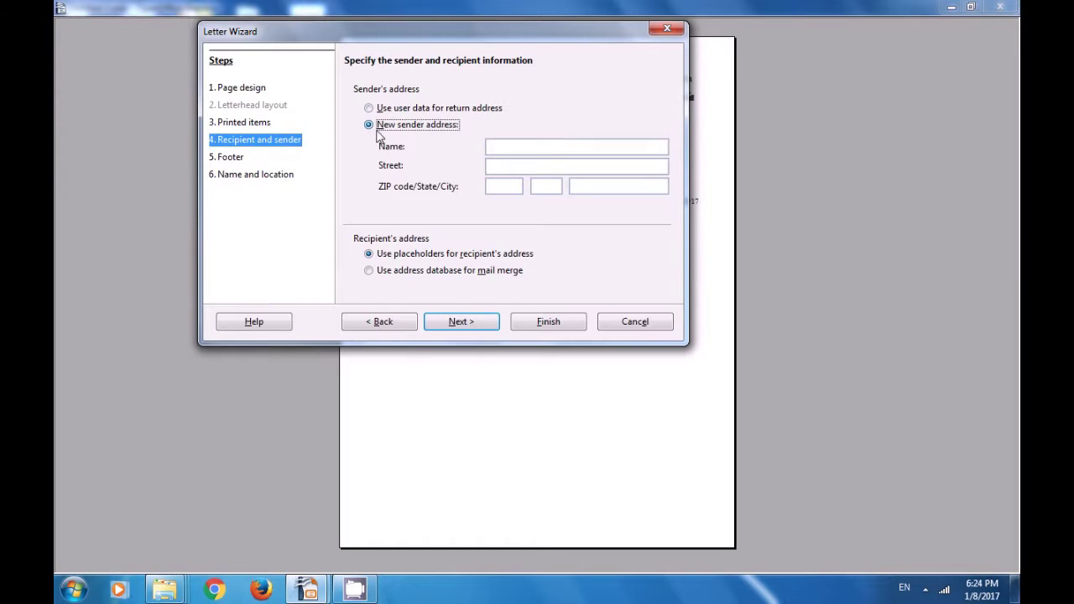
click(498, 146)
click(373, 112)
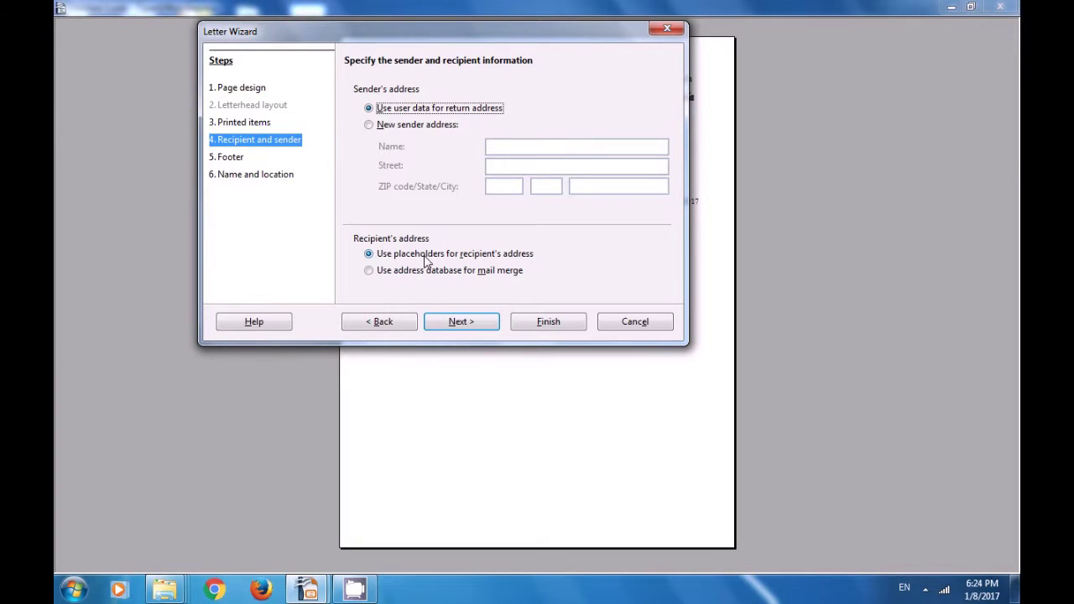
click(370, 271)
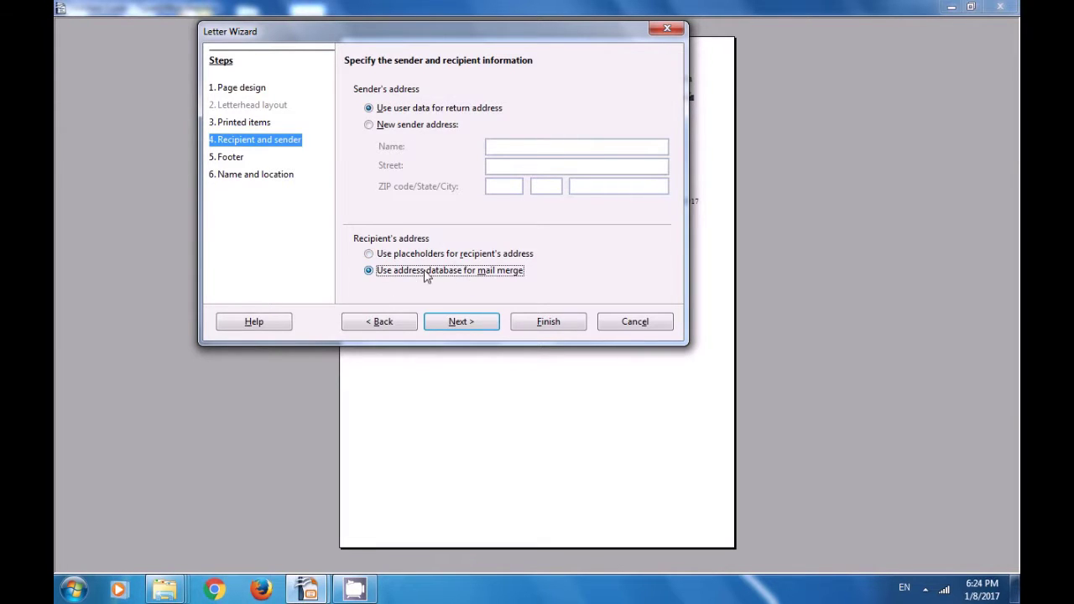
click(369, 256)
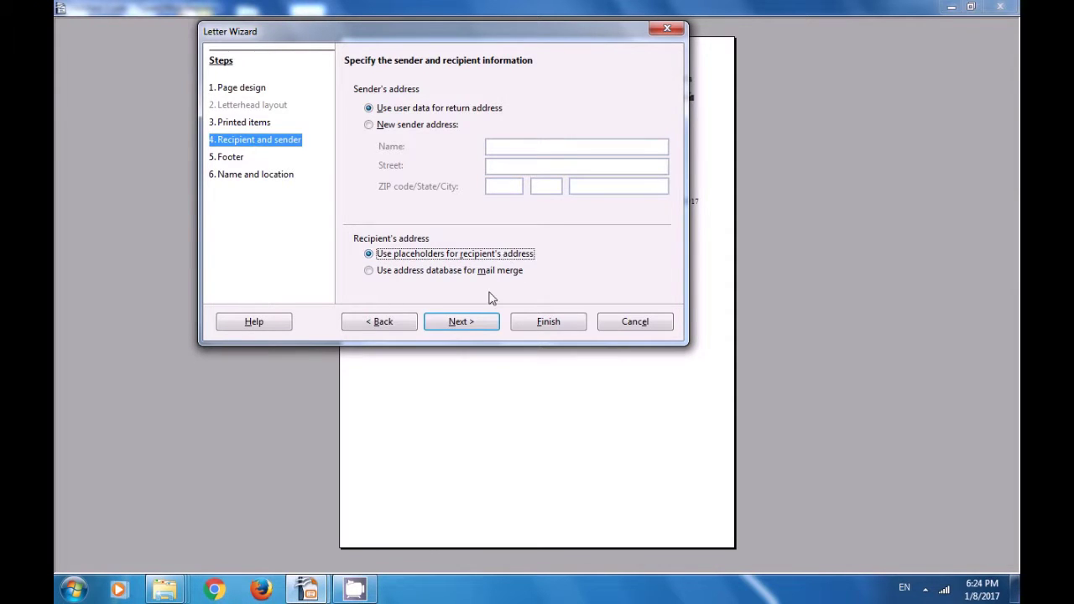
Give the letter the footer text "computer shiksha" with the page number included.
click(467, 327)
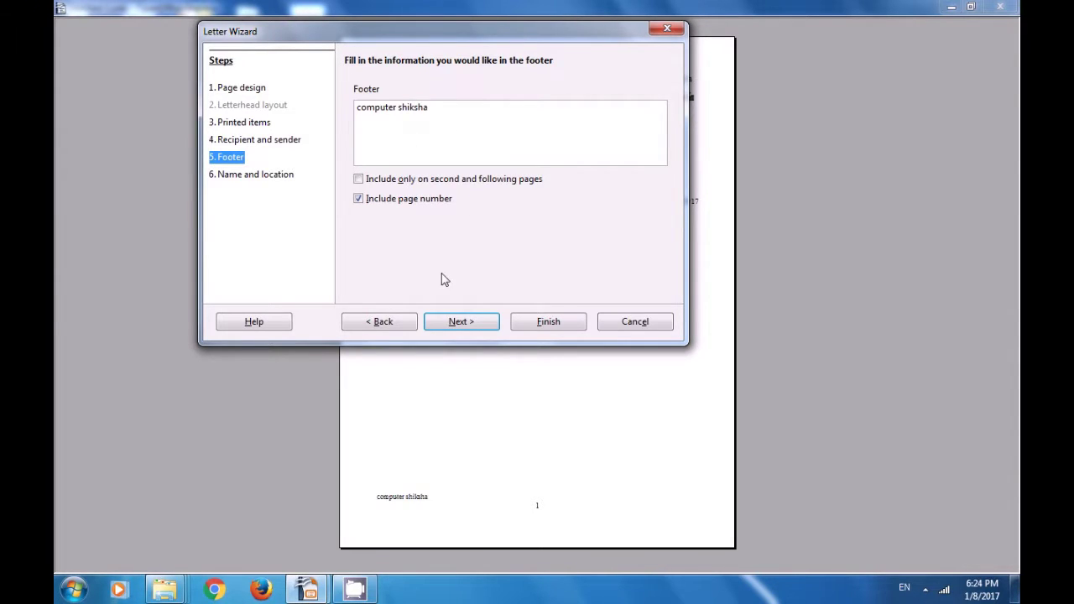
click(461, 322)
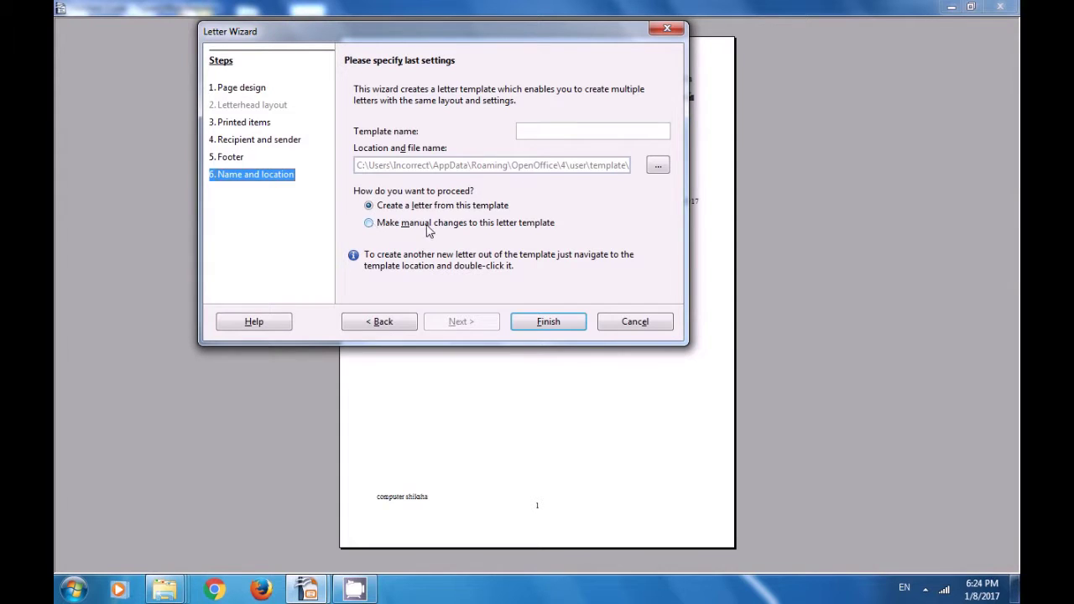
Finish the letter template for manual changes, overwriting the existing file, and open a copy of it for editing.
click(370, 225)
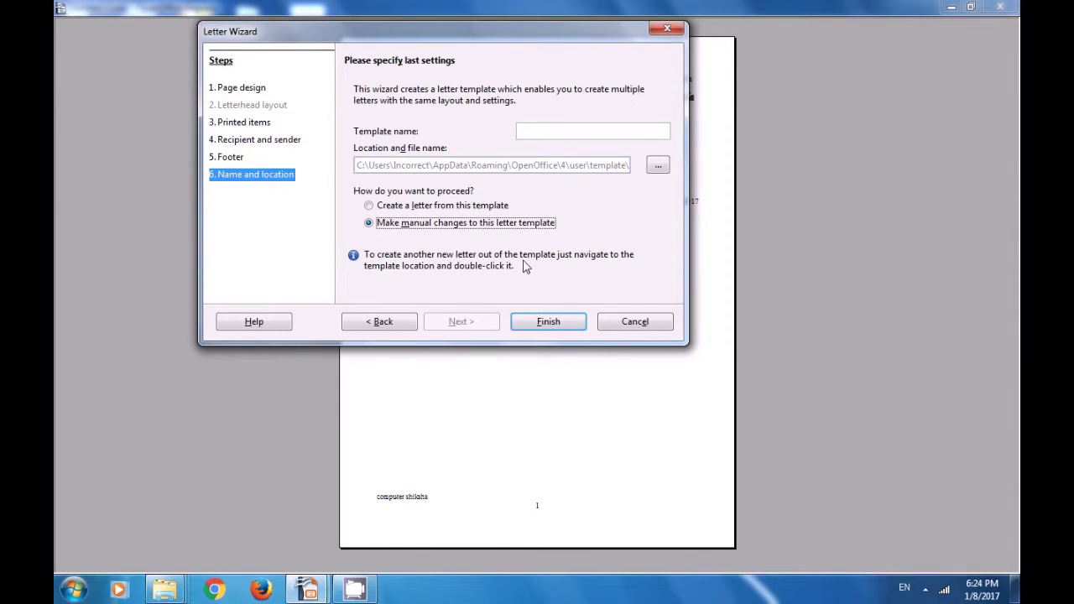
click(553, 324)
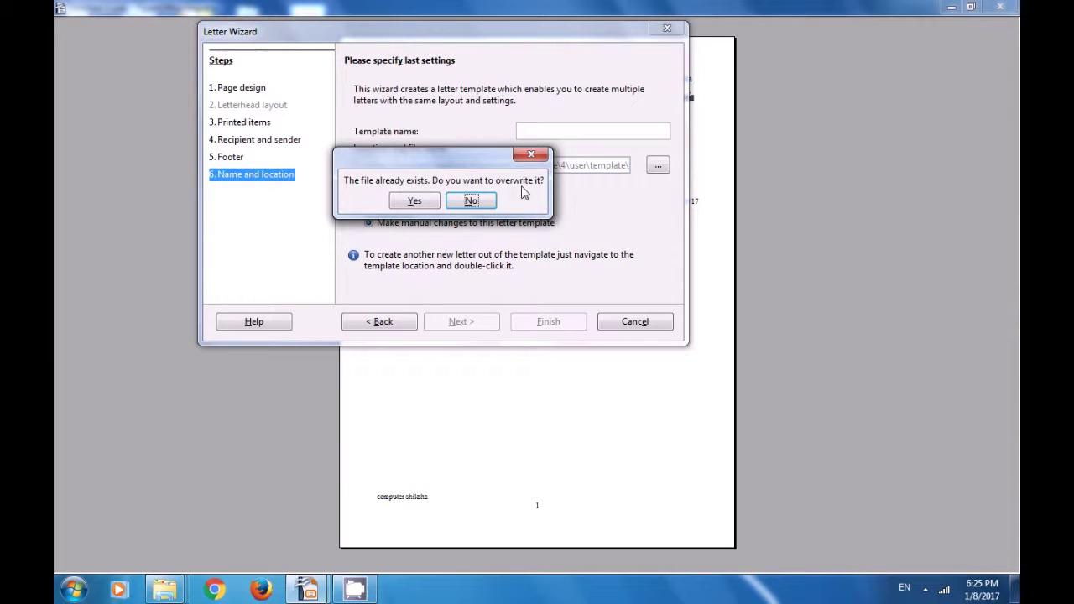
click(414, 204)
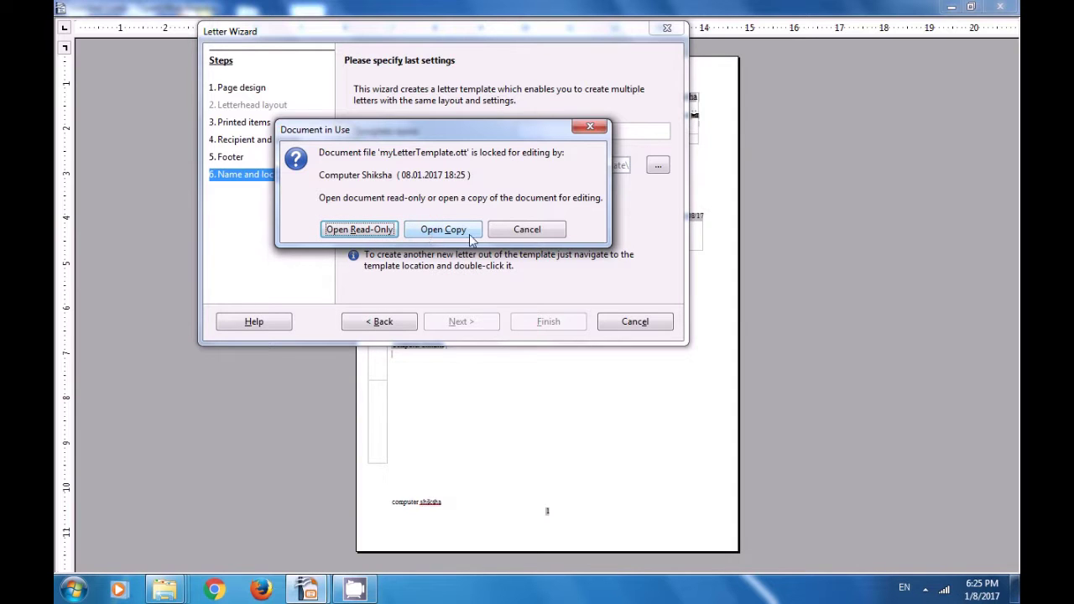
click(442, 231)
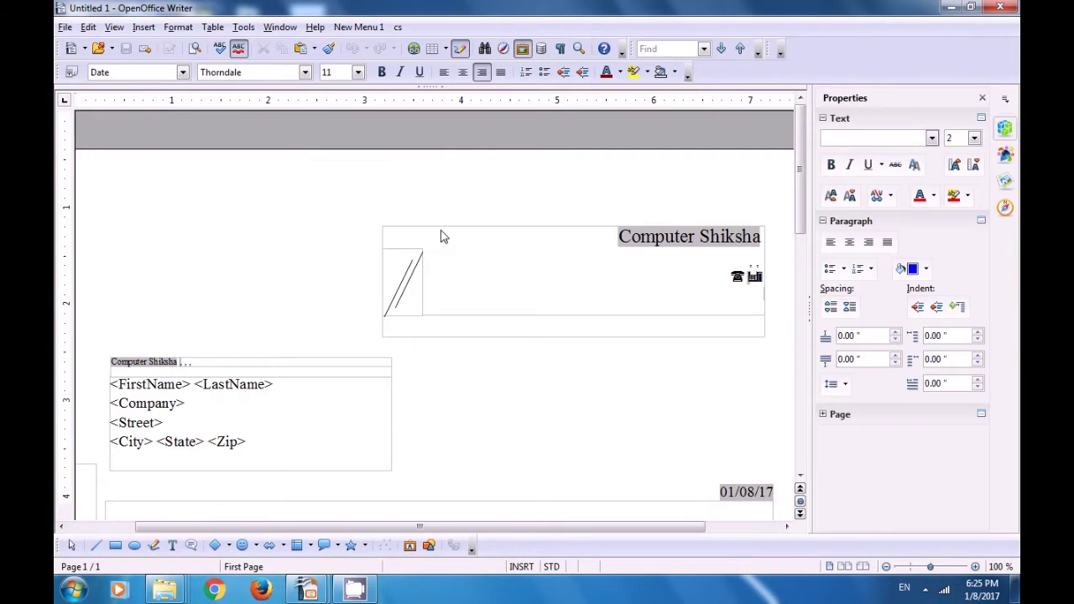
Examine the generated letter from the letterhead and address block down to the subject, salutation, body placeholder and closing.
drag(506, 527, 564, 537)
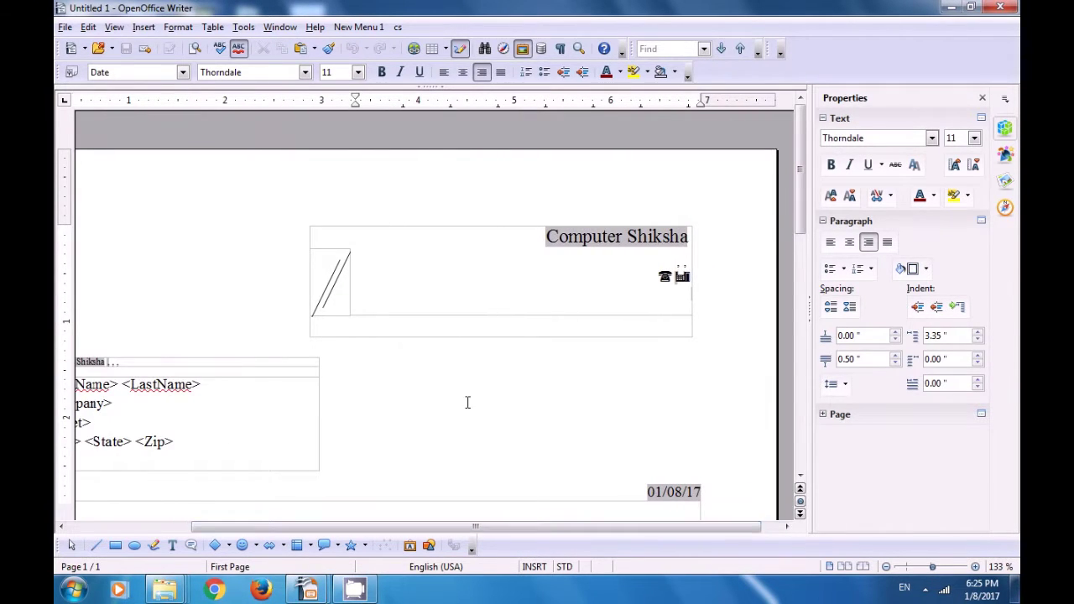
scroll(528, 317, down, 8)
scroll(522, 317, up, 5)
scroll(522, 316, up, 3)
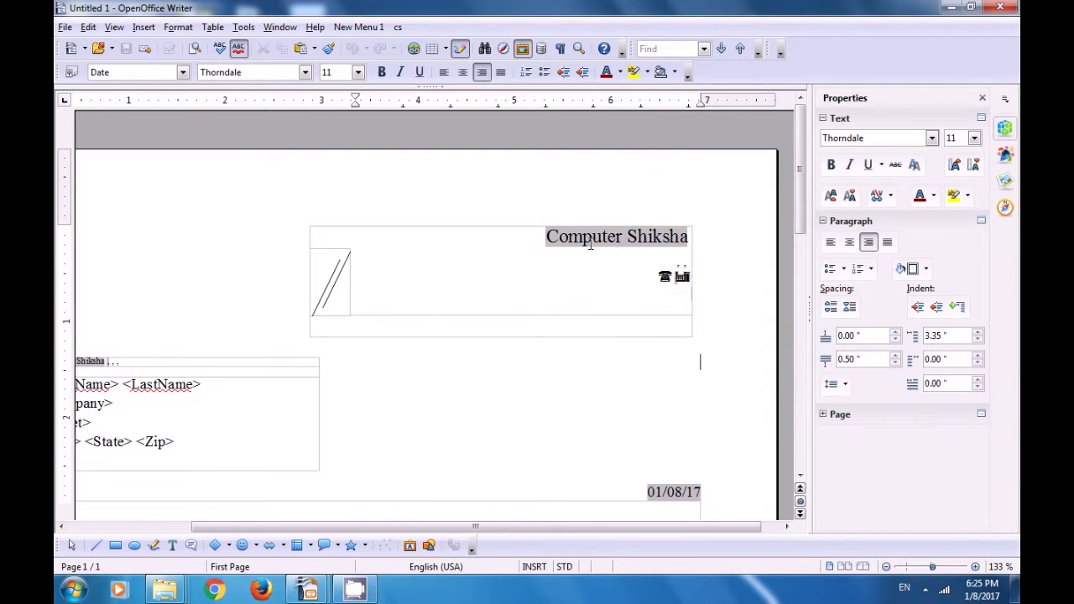
drag(642, 527, 517, 532)
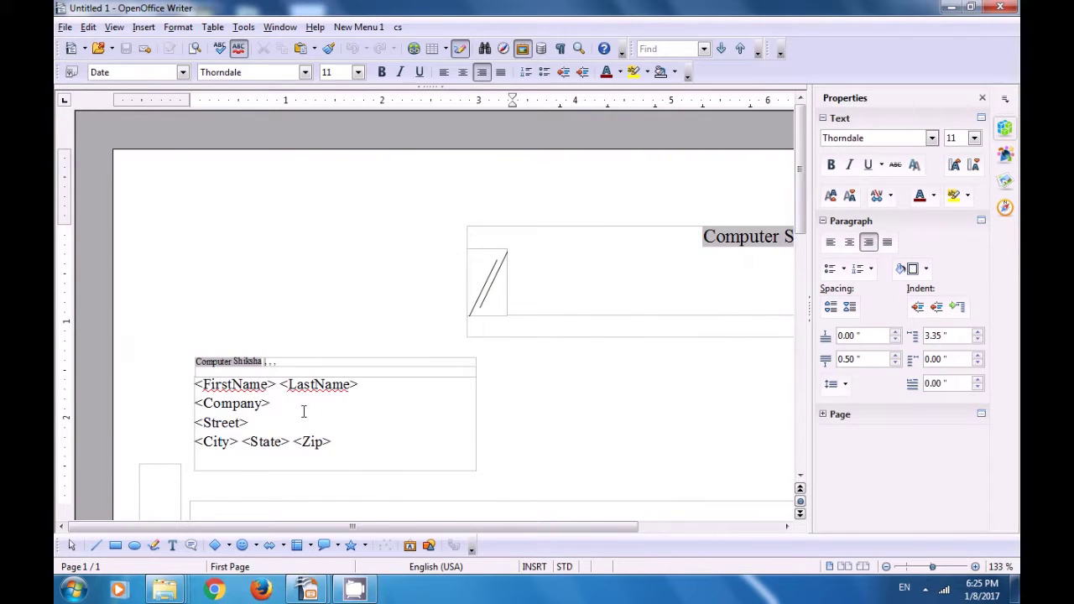
scroll(386, 395, down, 4)
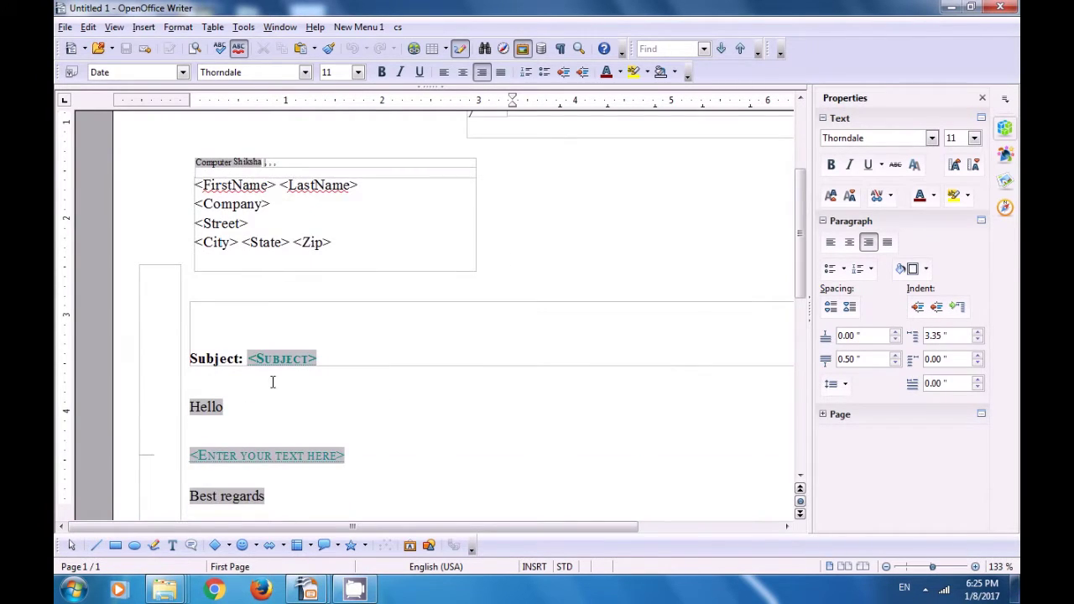
scroll(287, 379, down, 2)
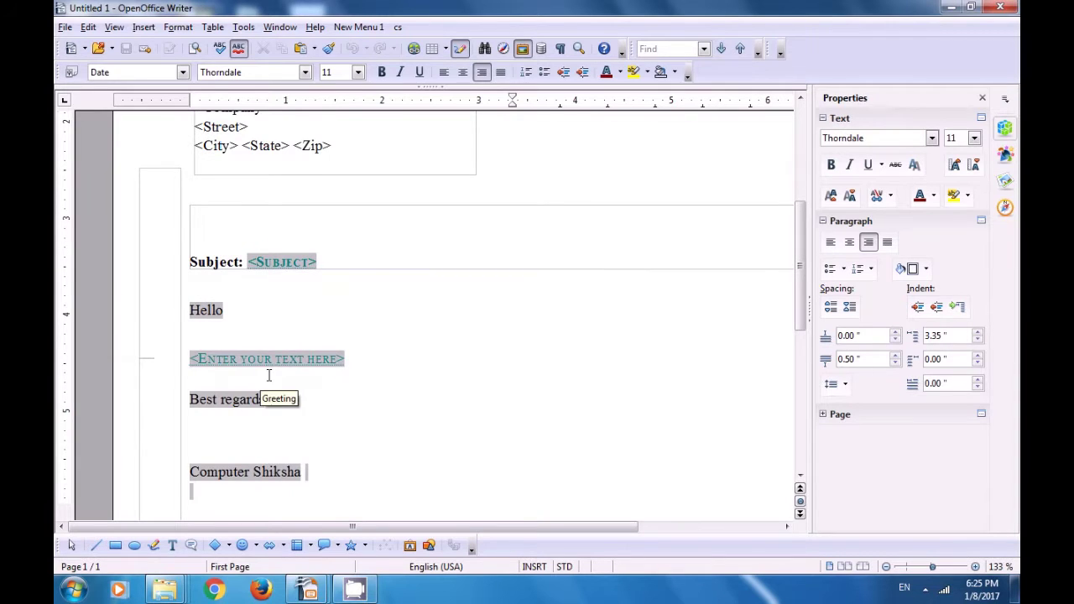
scroll(281, 403, down, 2)
scroll(281, 403, down, 1)
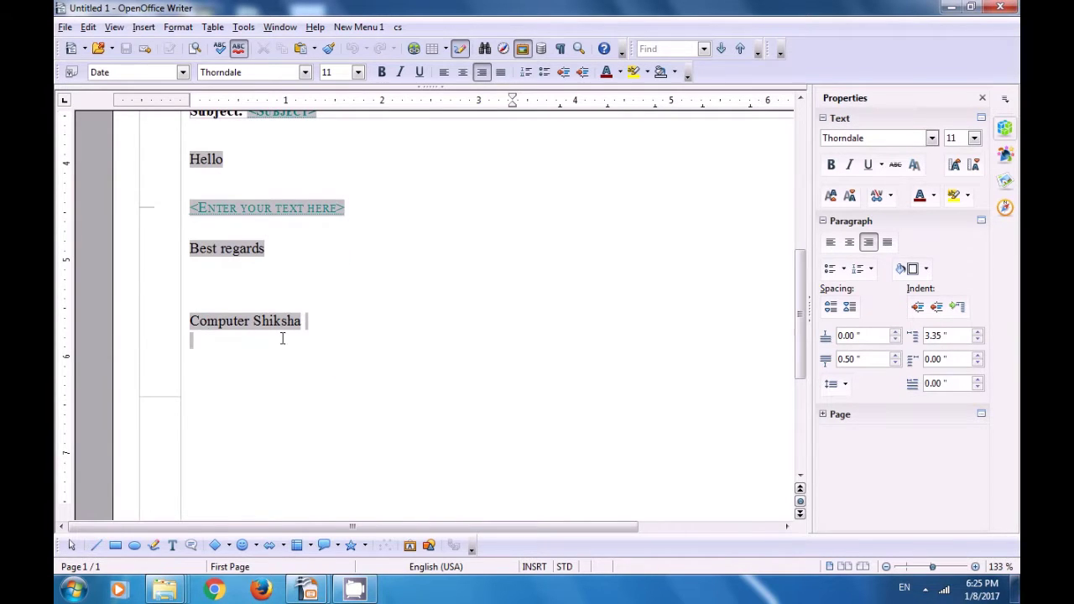
scroll(382, 403, up, 9)
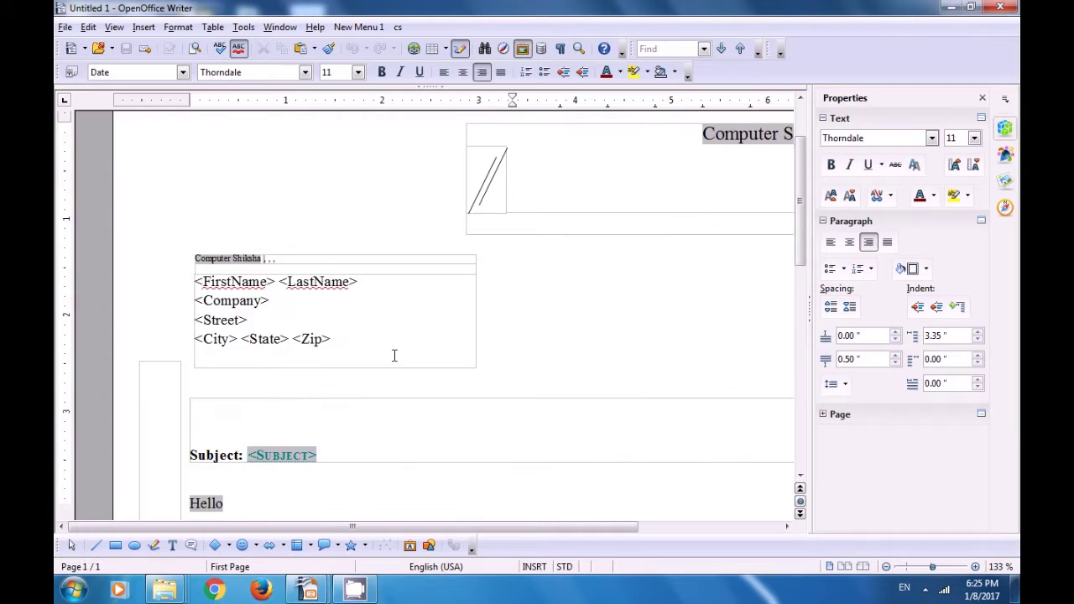
drag(473, 529, 544, 527)
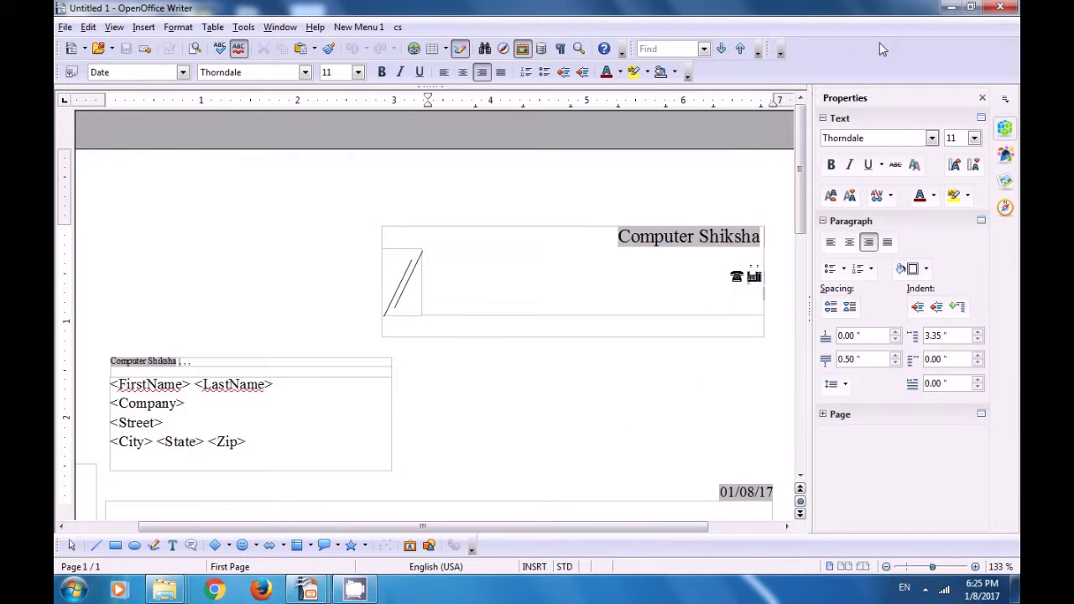
Close the letter document and start the Fax wizard from the Impress presentation.
click(1000, 7)
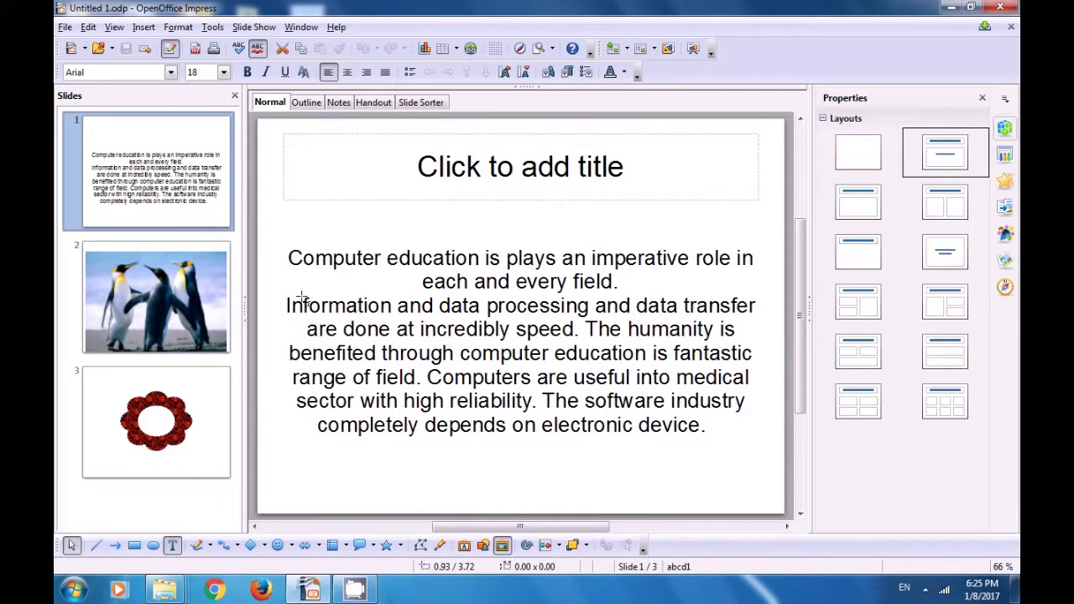
click(64, 27)
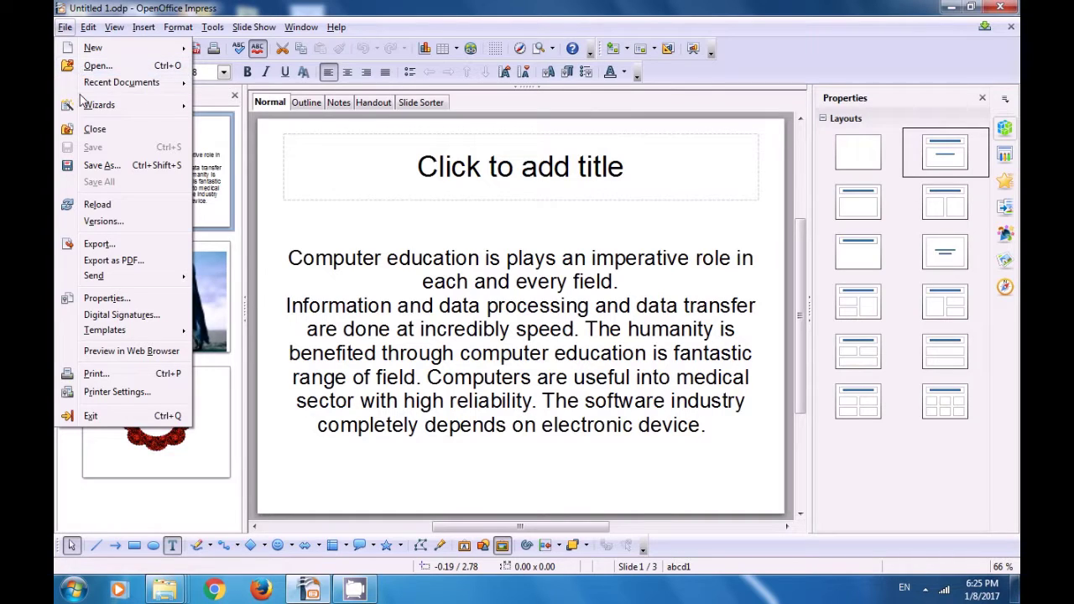
mouse_move(81, 107)
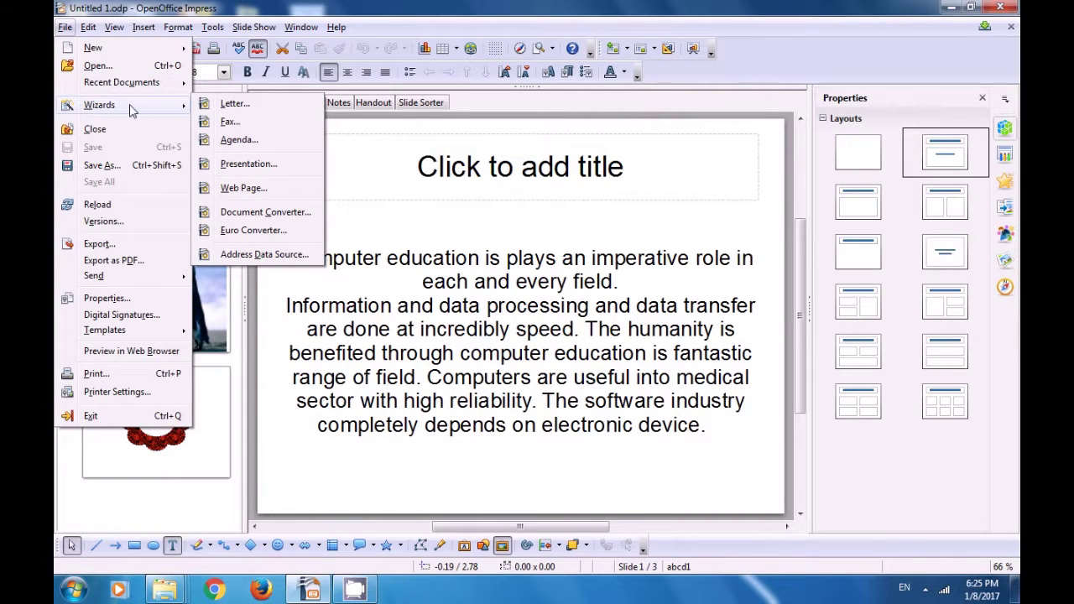
click(224, 123)
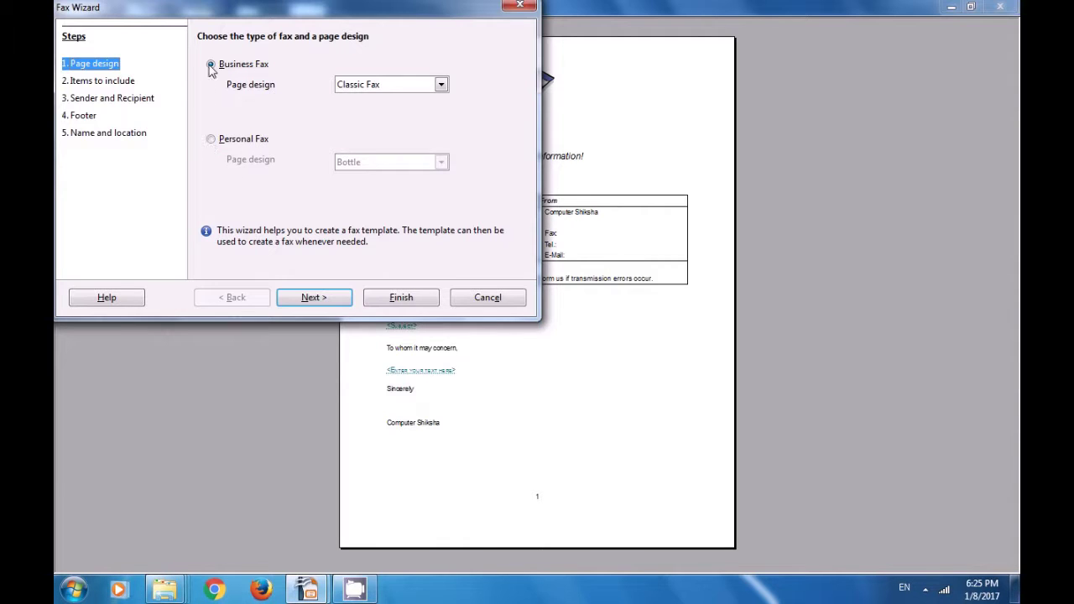
Review the business fax page designs, and choose Personal Fax with the Bottle page design.
click(441, 85)
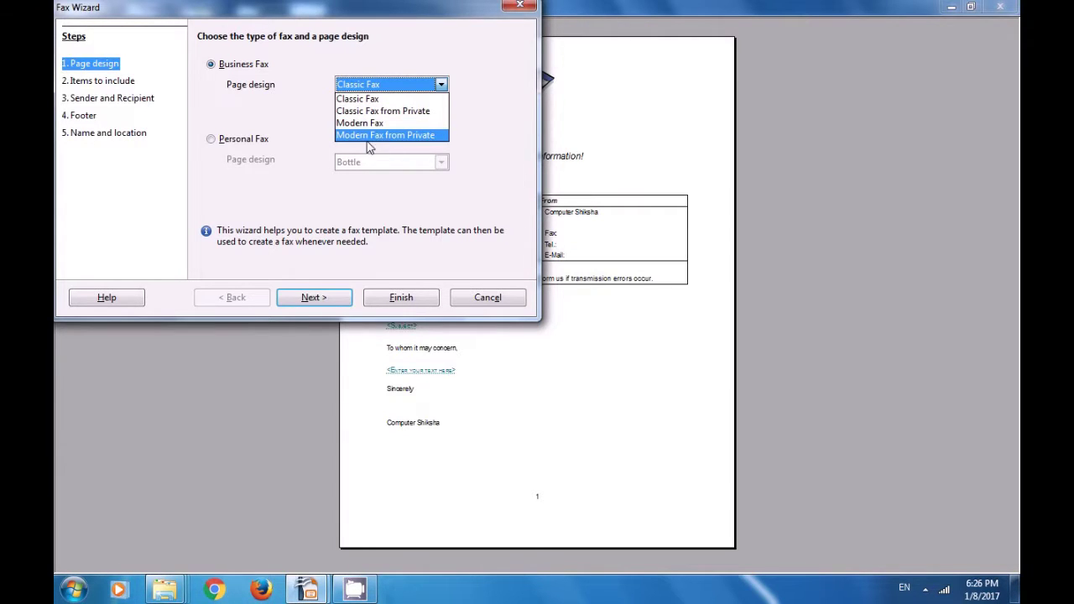
click(308, 206)
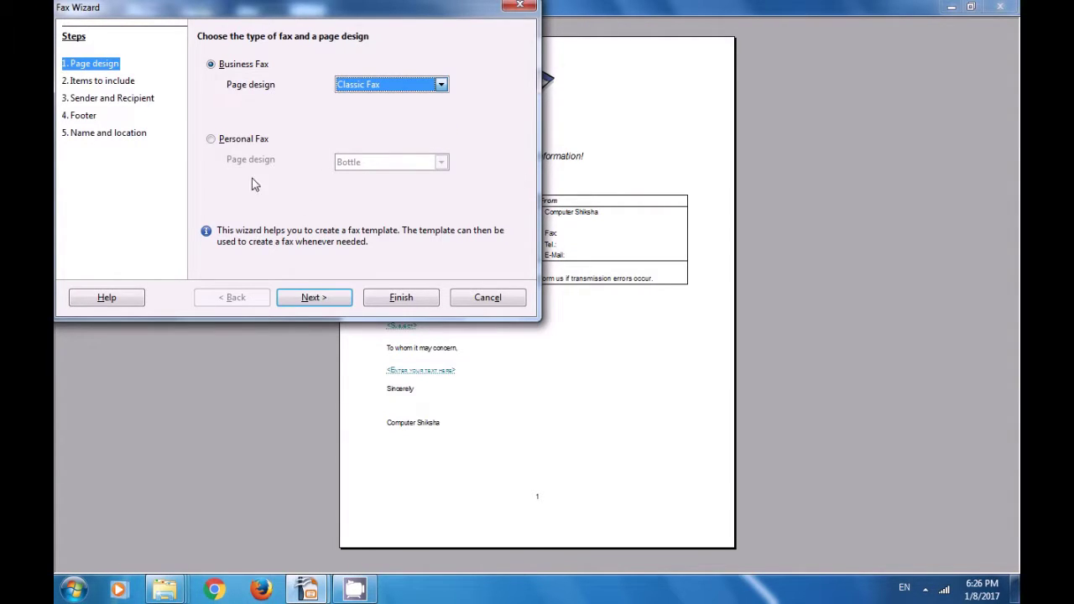
click(210, 141)
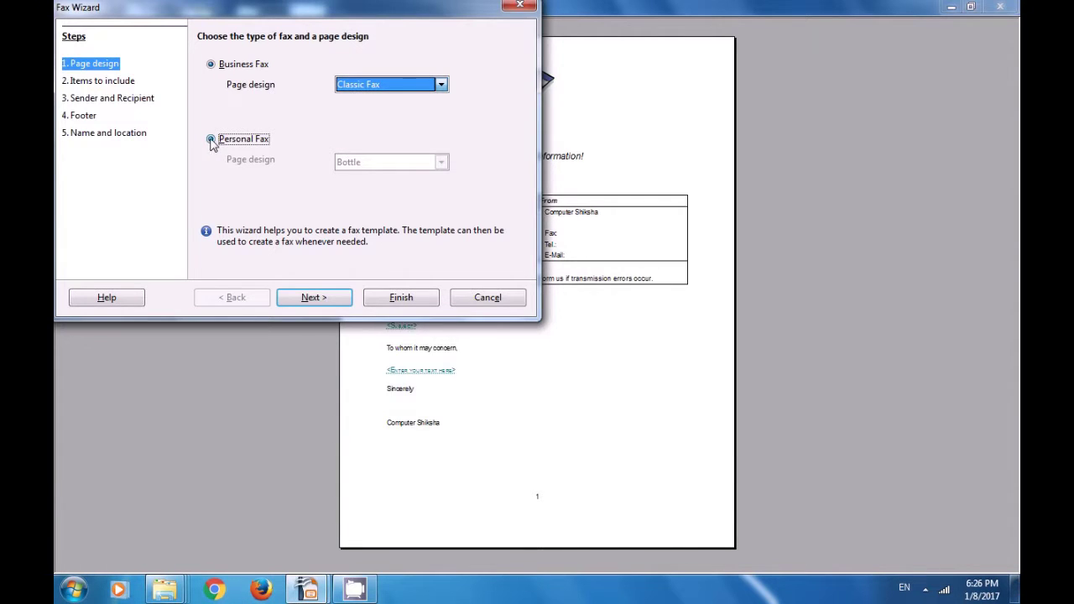
click(441, 164)
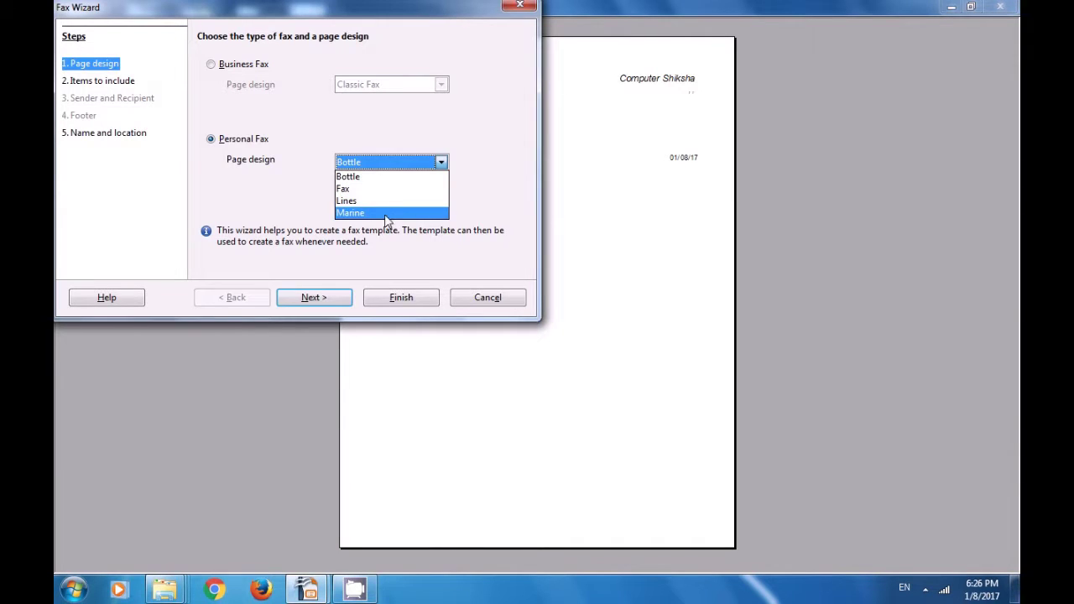
click(323, 201)
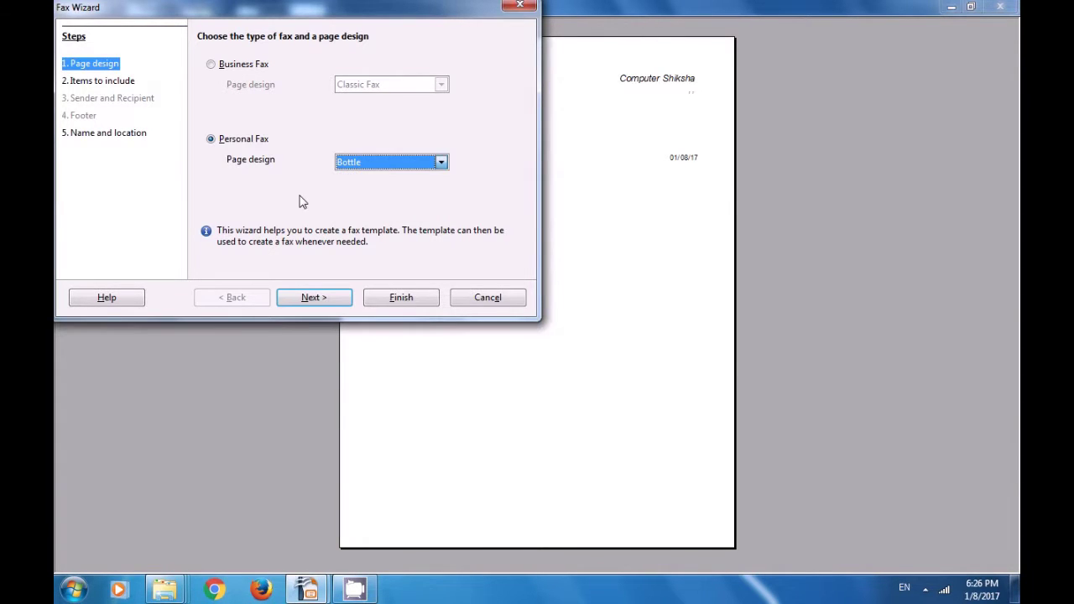
Change the personal fax page design to Fax, and include a type of message reading "hello" in the template.
key(Up)
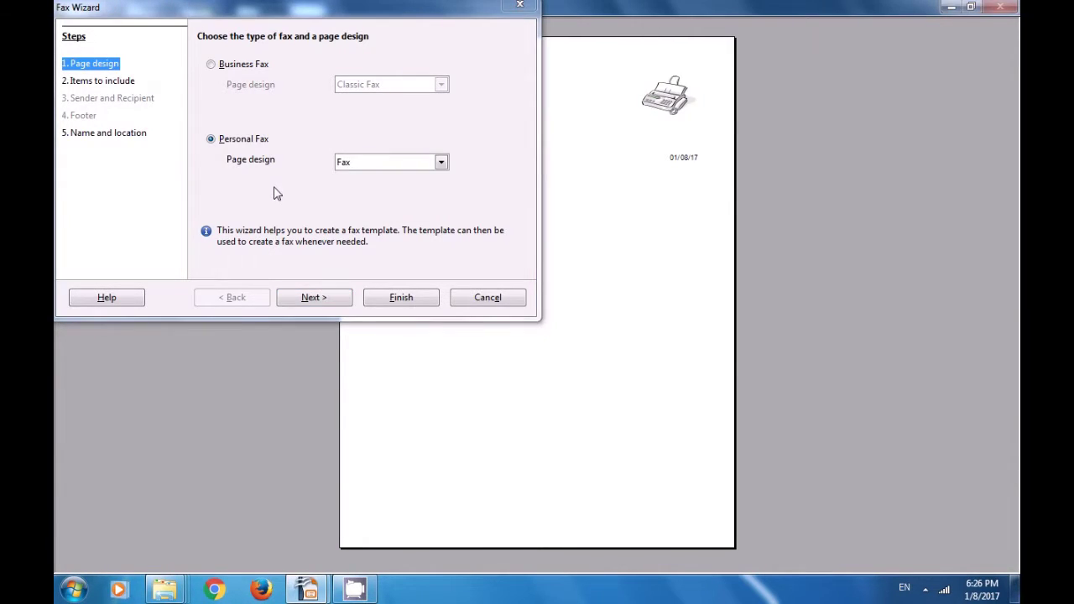
click(313, 300)
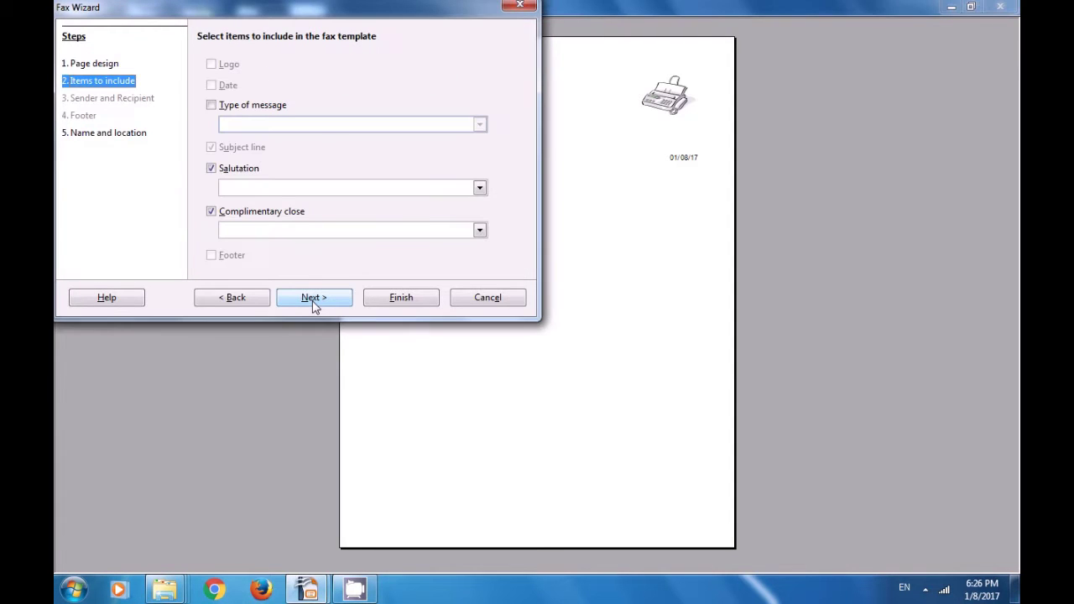
click(215, 109)
click(293, 127)
click(480, 126)
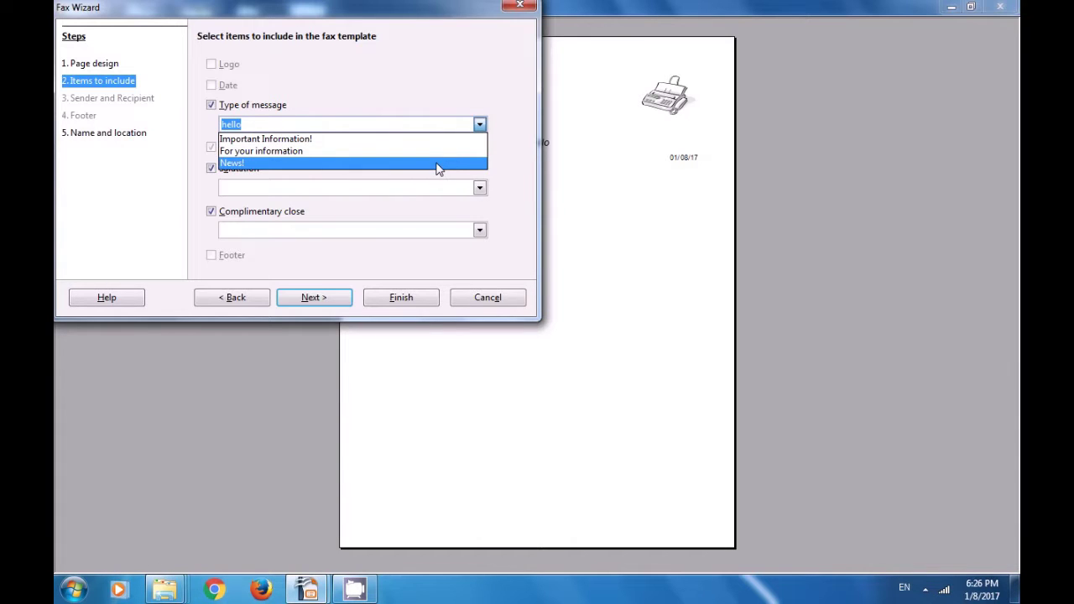
click(448, 99)
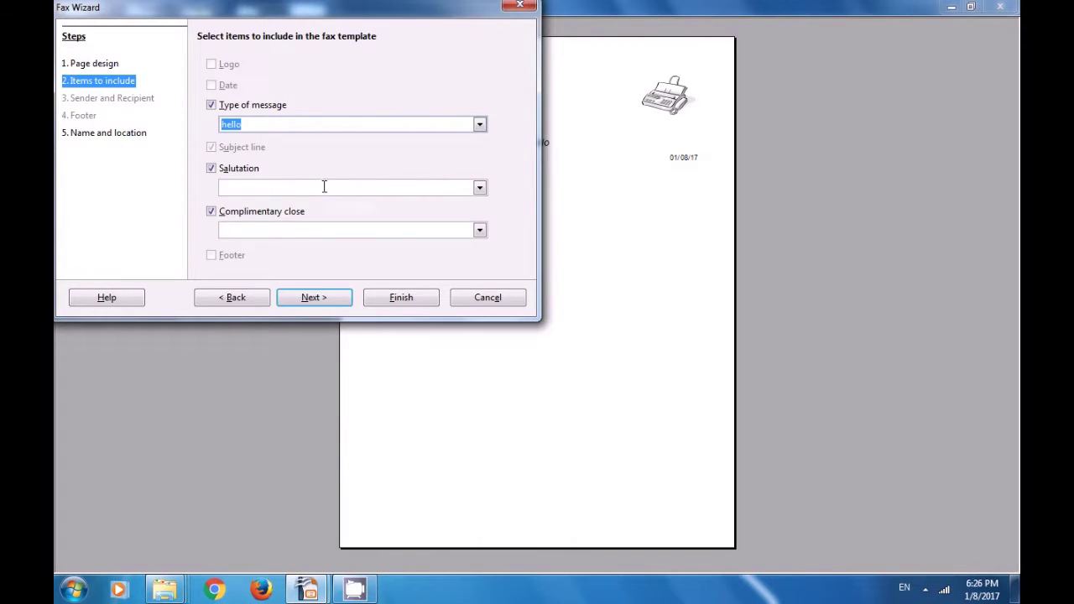
Set the fax salutation to "To whom it may concern," and the complimentary close to "Yours faithfully".
click(479, 188)
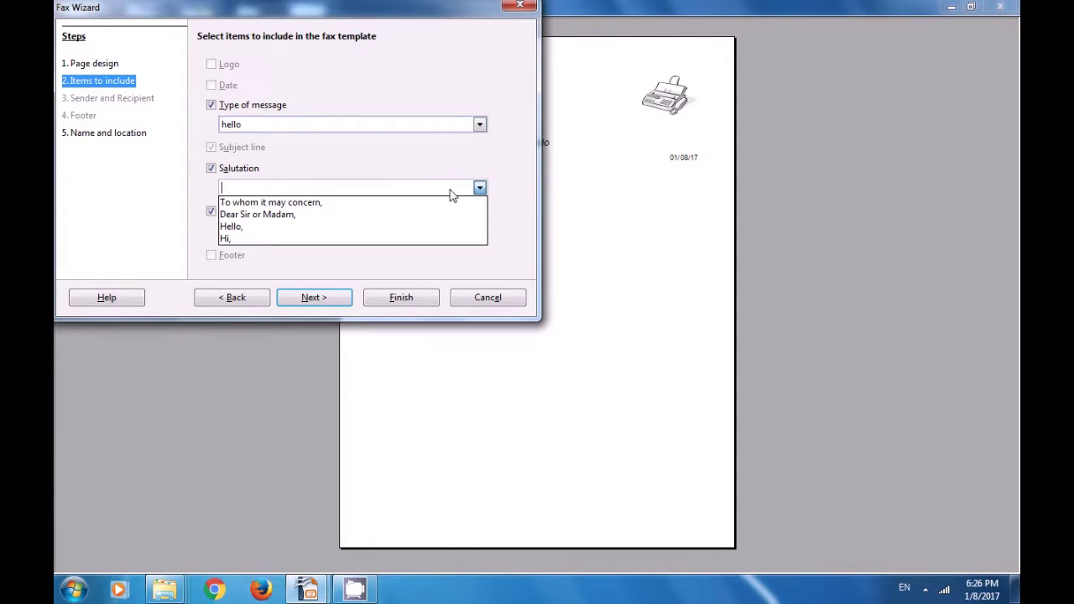
click(383, 205)
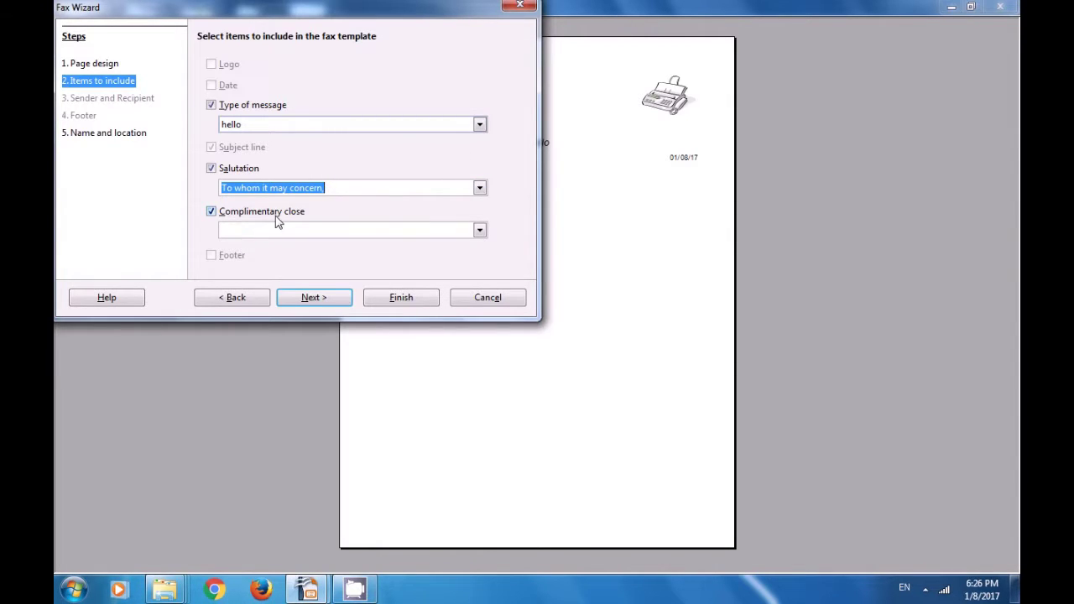
click(473, 233)
click(479, 230)
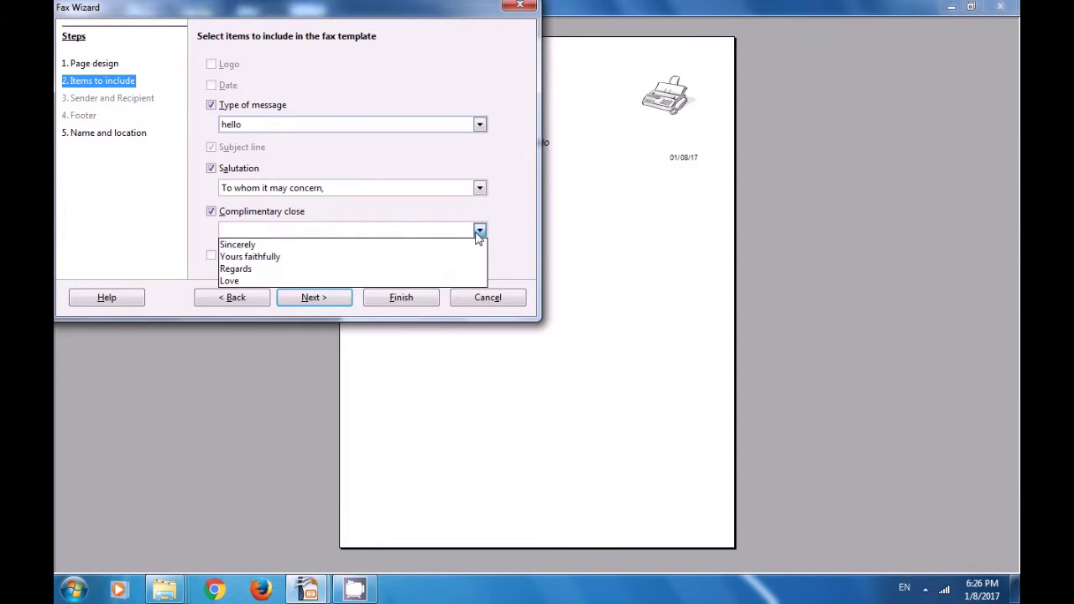
click(418, 257)
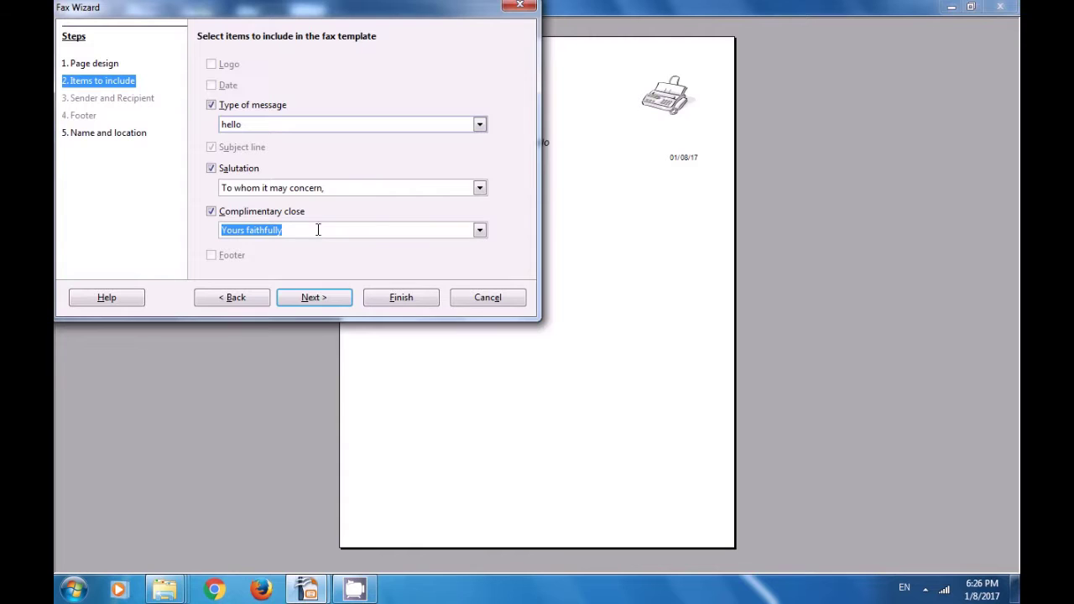
Set the type of message to "Important Information!" and proceed to the template's name and location settings.
click(480, 124)
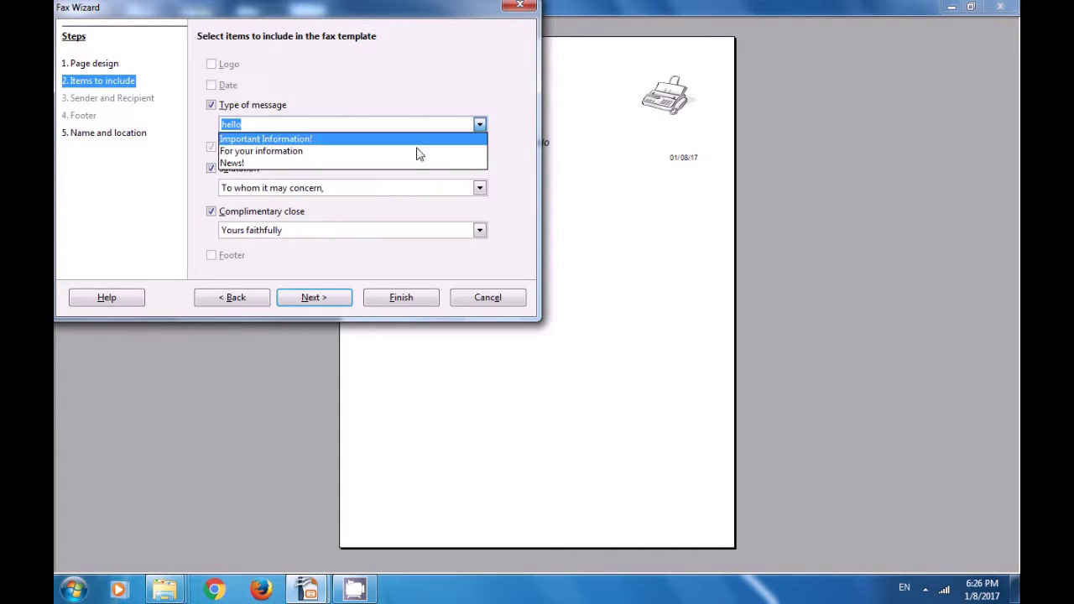
click(321, 141)
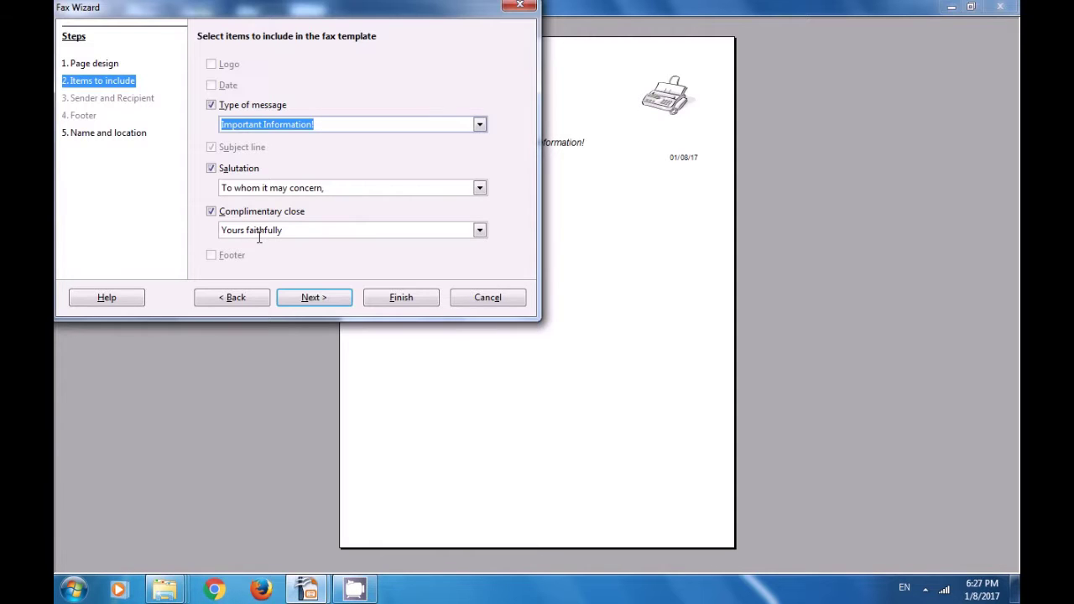
click(332, 300)
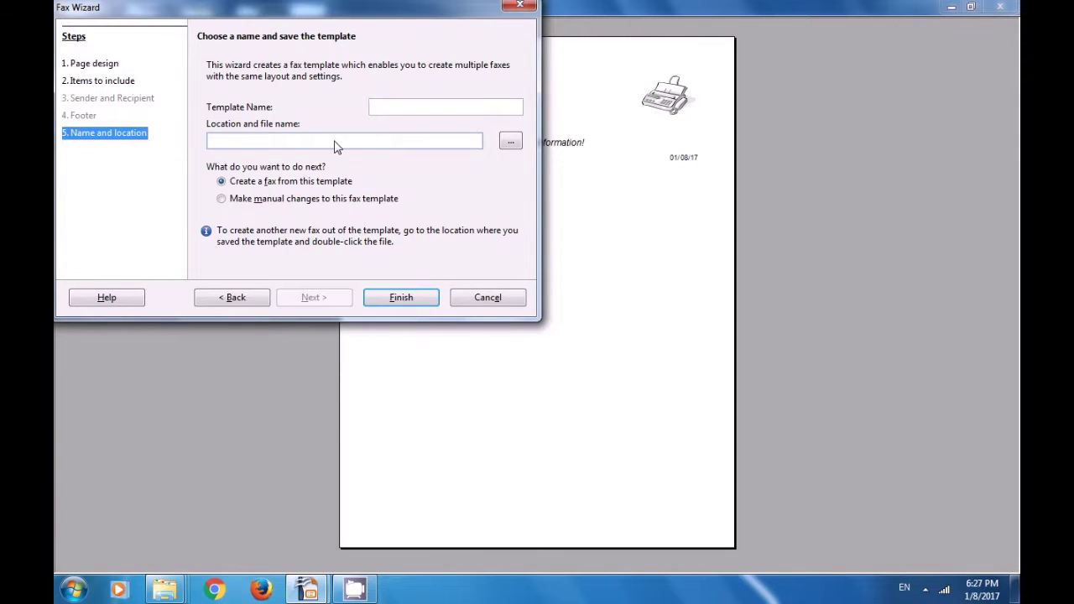
Finish the fax template for manual changes, overwriting the existing myFaxTemplate file, and open a copy of it for editing.
click(223, 199)
click(396, 299)
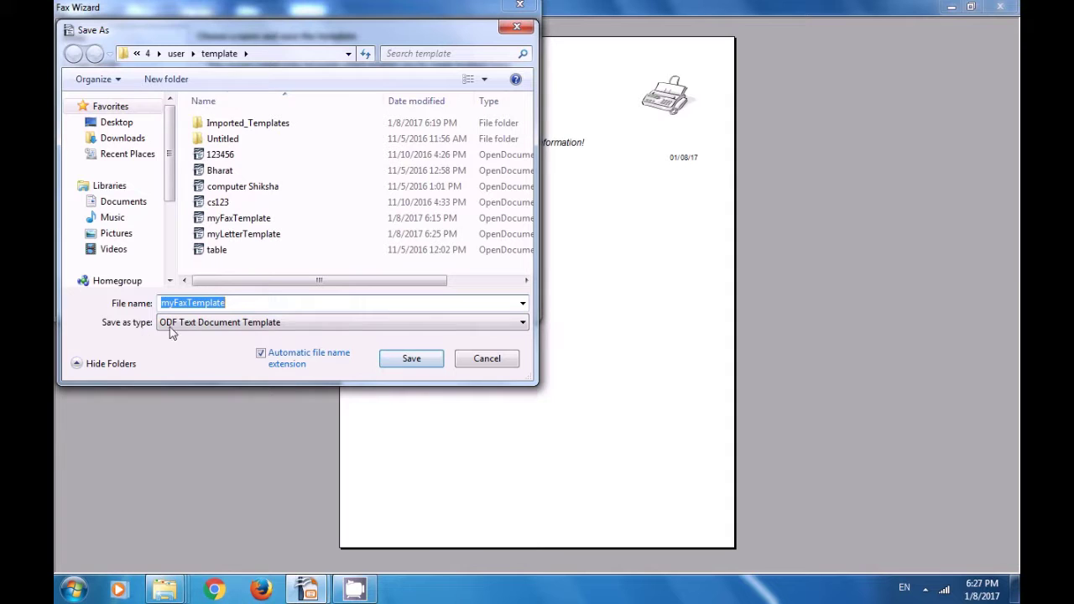
click(403, 356)
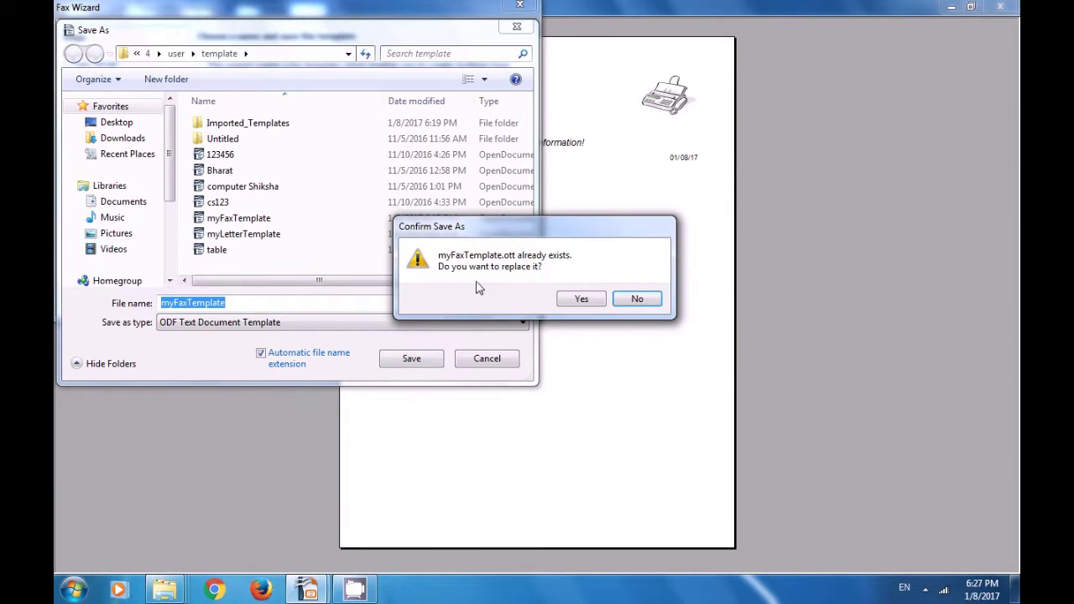
click(579, 301)
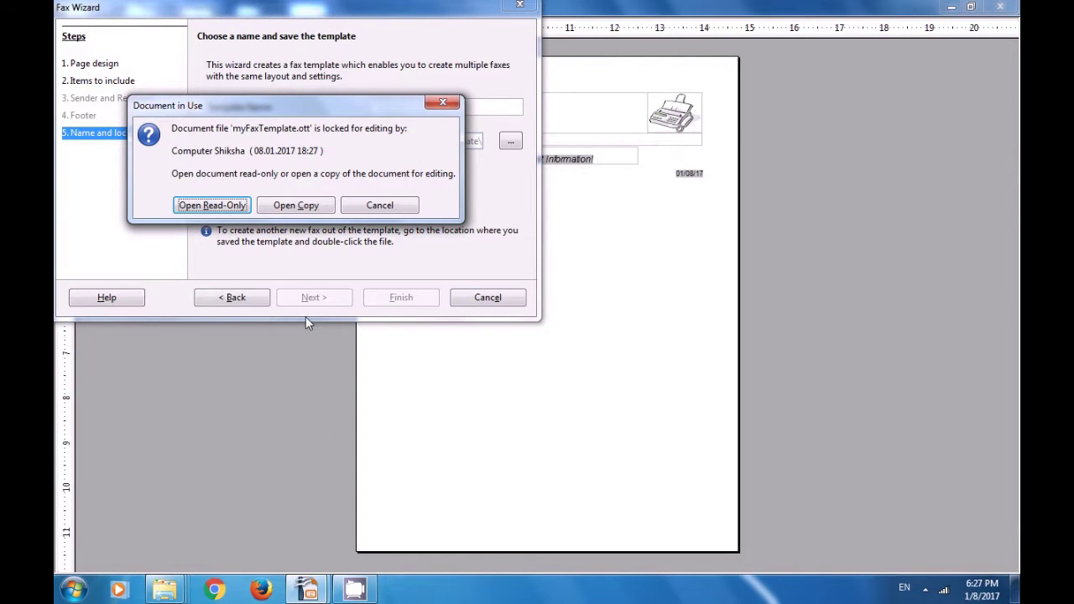
click(301, 204)
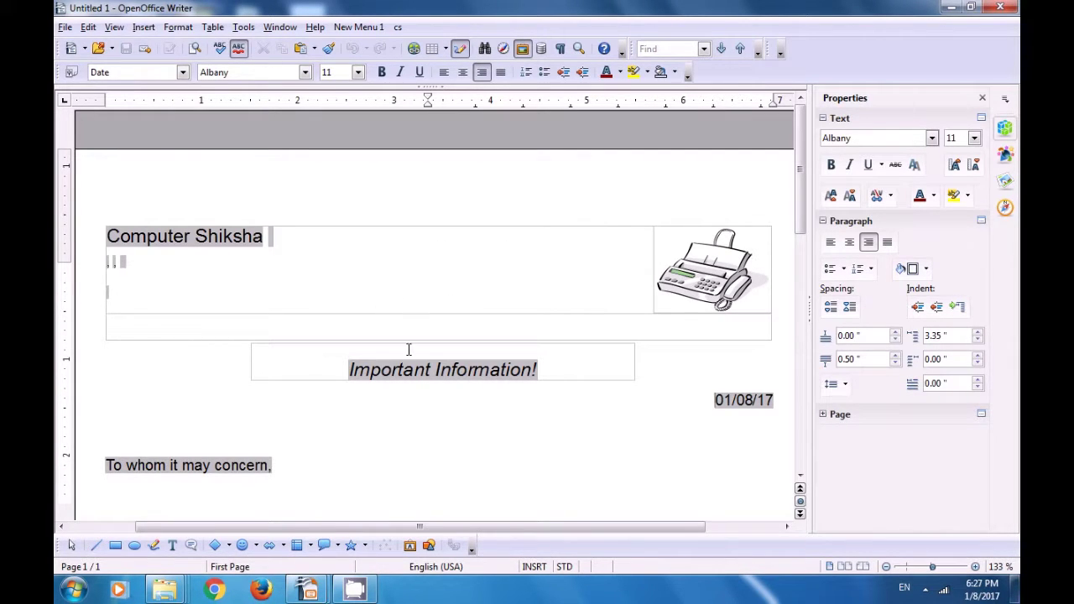
Examine the generated fax from the sender header and fax picture down to the salutation, body placeholder and closing.
scroll(409, 349, down, 1)
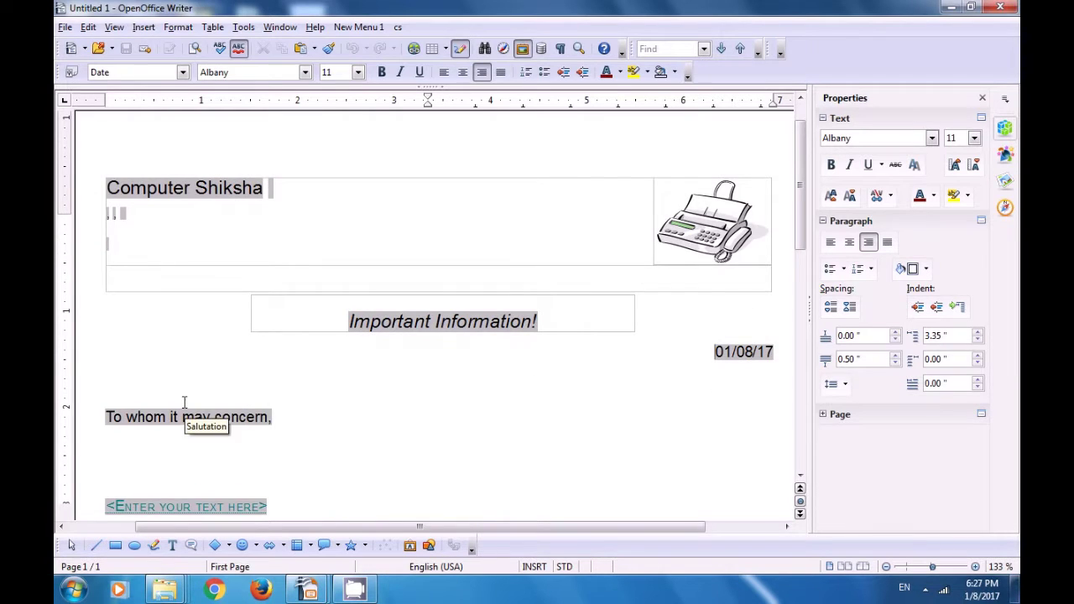
scroll(180, 401, down, 1)
scroll(209, 406, down, 1)
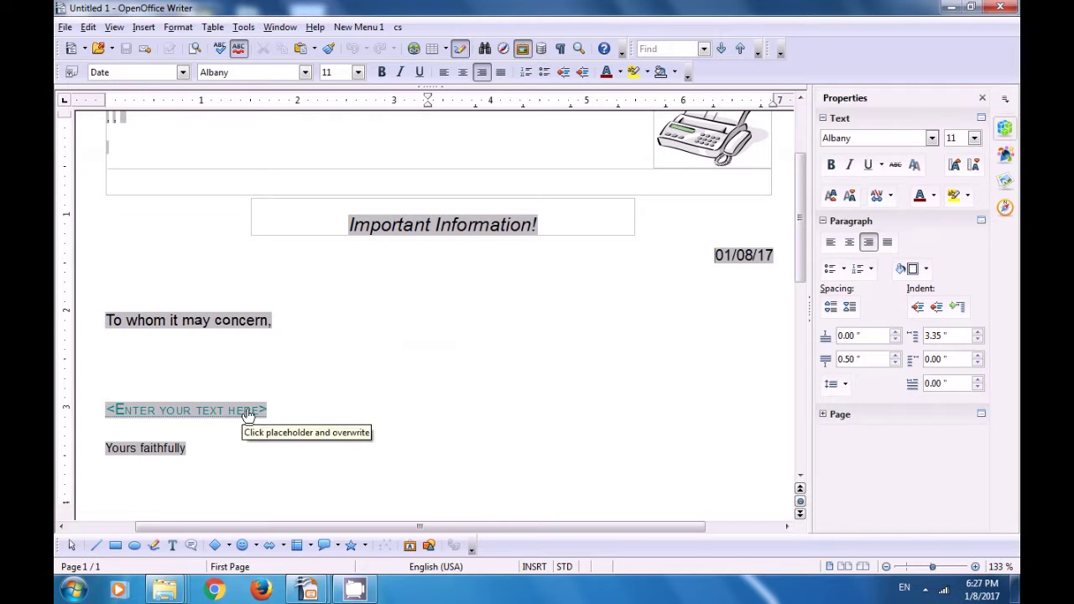
scroll(286, 408, down, 1)
scroll(277, 412, down, 1)
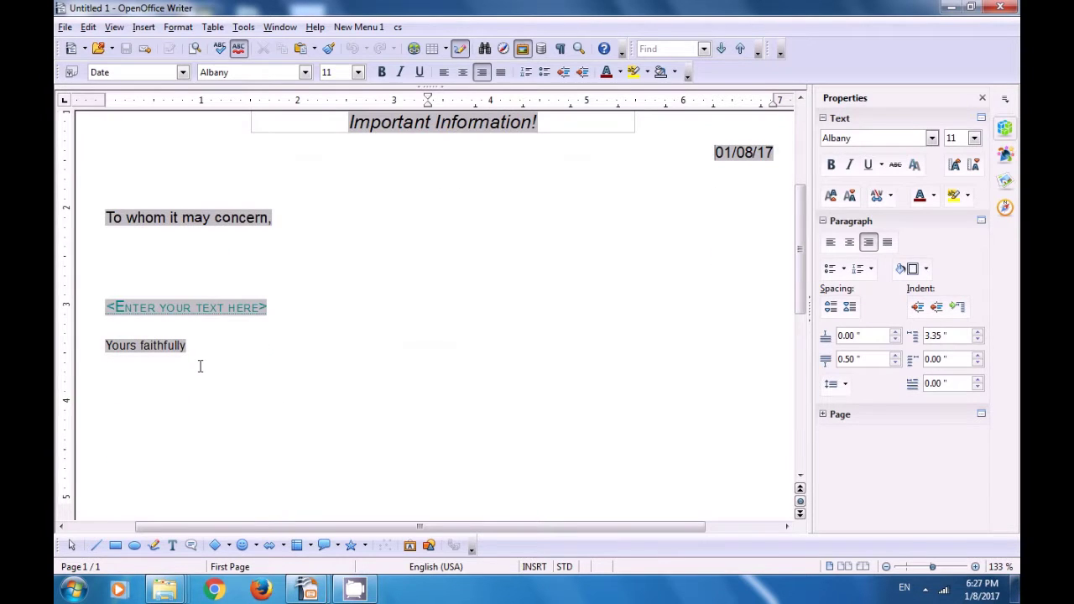
scroll(205, 374, down, 4)
scroll(211, 373, up, 9)
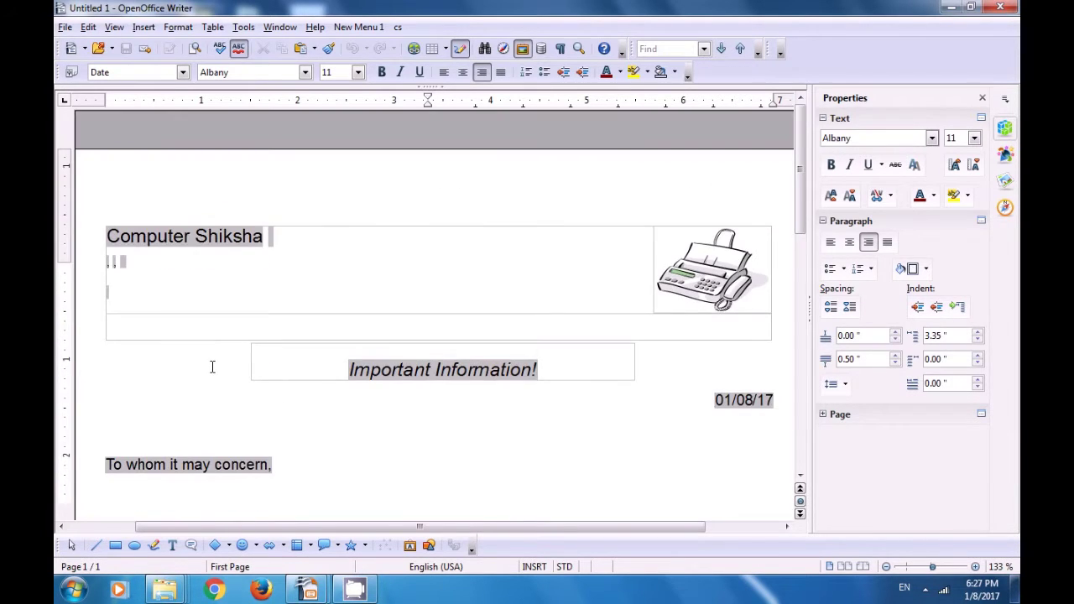
scroll(212, 367, down, 1)
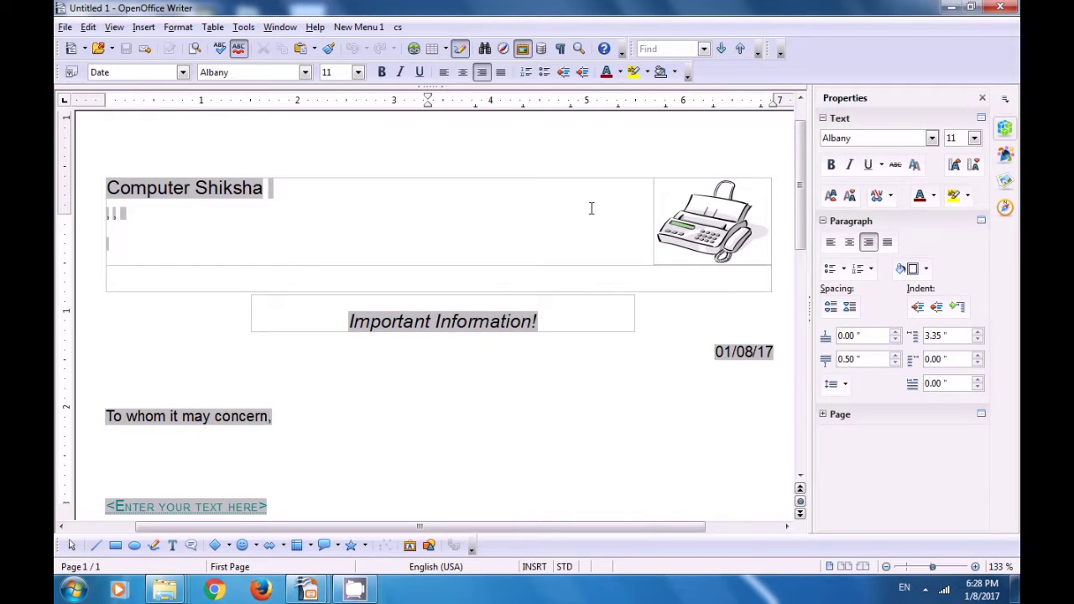
Close the fax document, and try creating an empty presentation with the Presentation wizard.
click(999, 8)
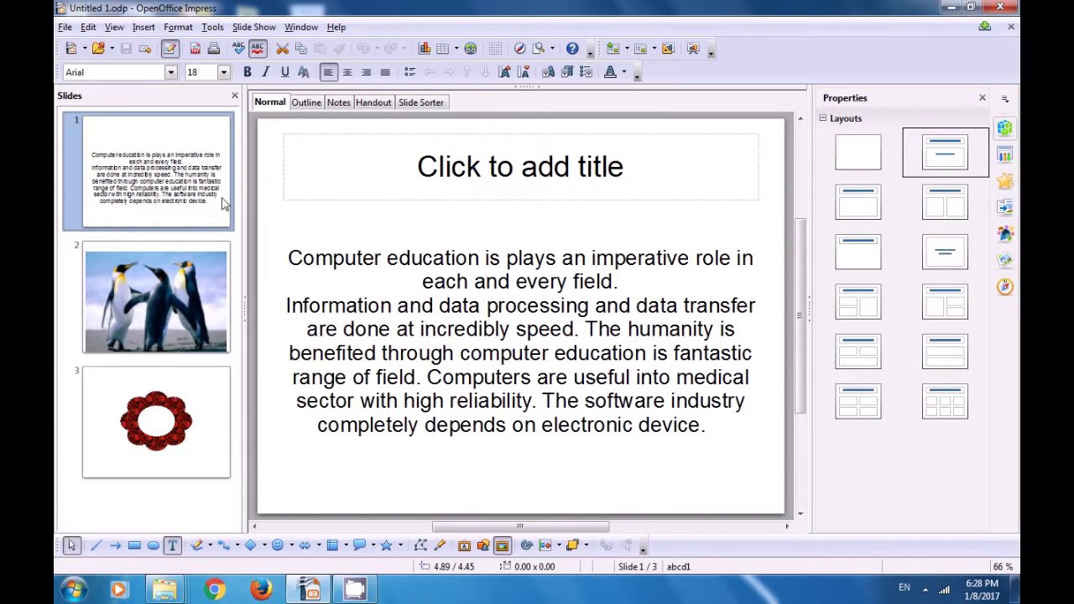
click(66, 28)
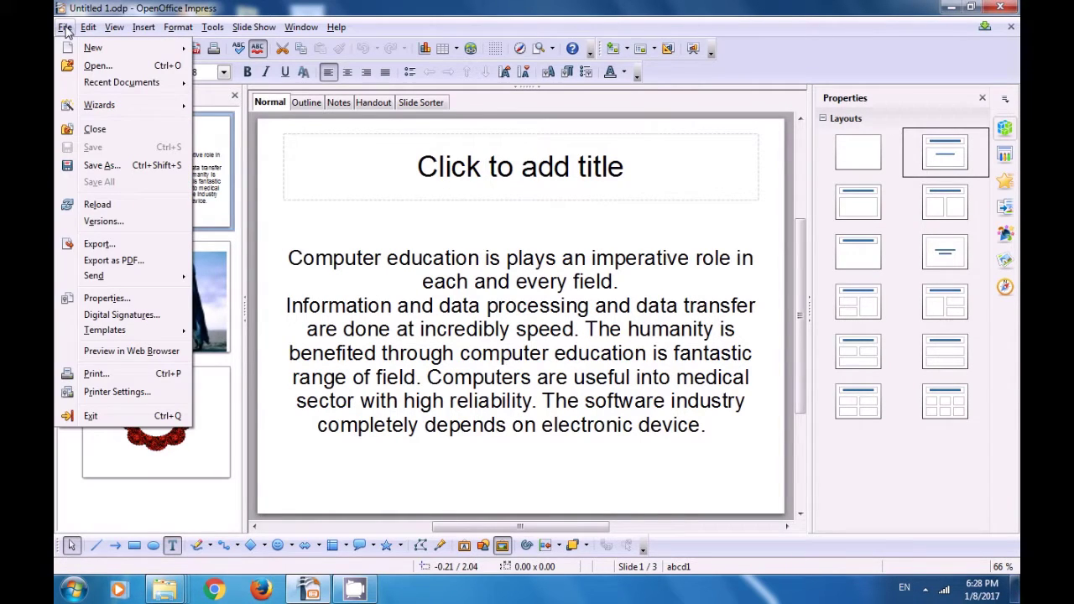
mouse_move(96, 107)
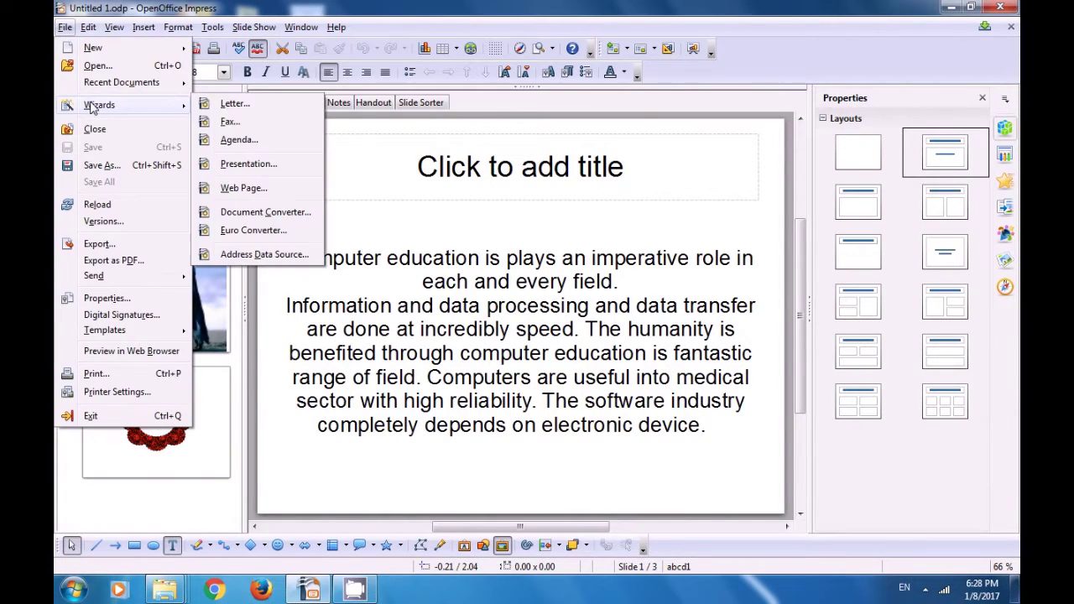
click(247, 166)
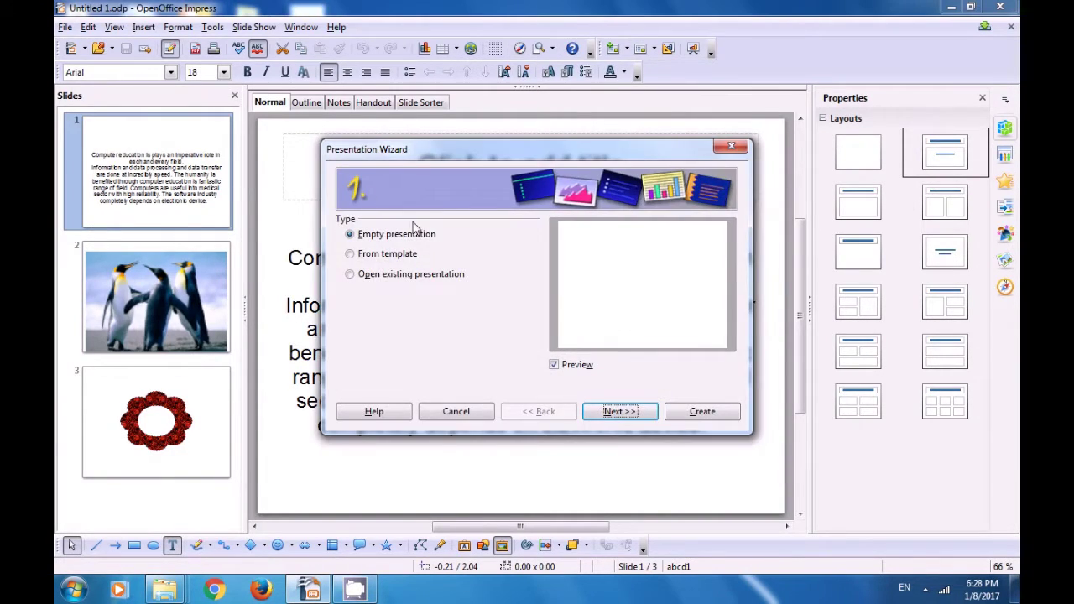
click(700, 422)
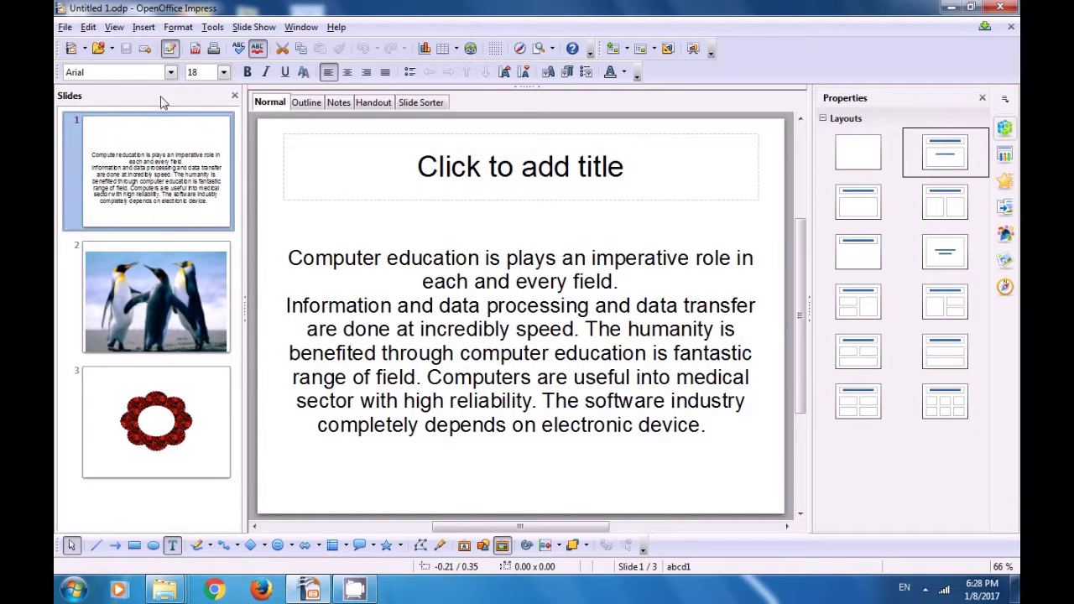
Start the Web Page wizard with the default settings and proceed to selecting the documents to publish.
click(65, 26)
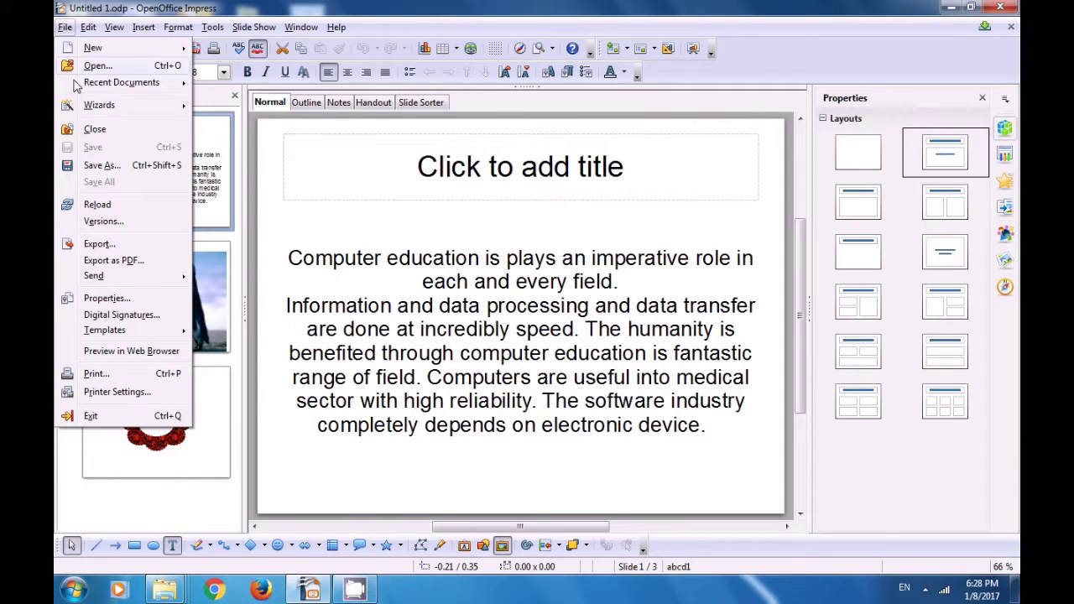
mouse_move(84, 107)
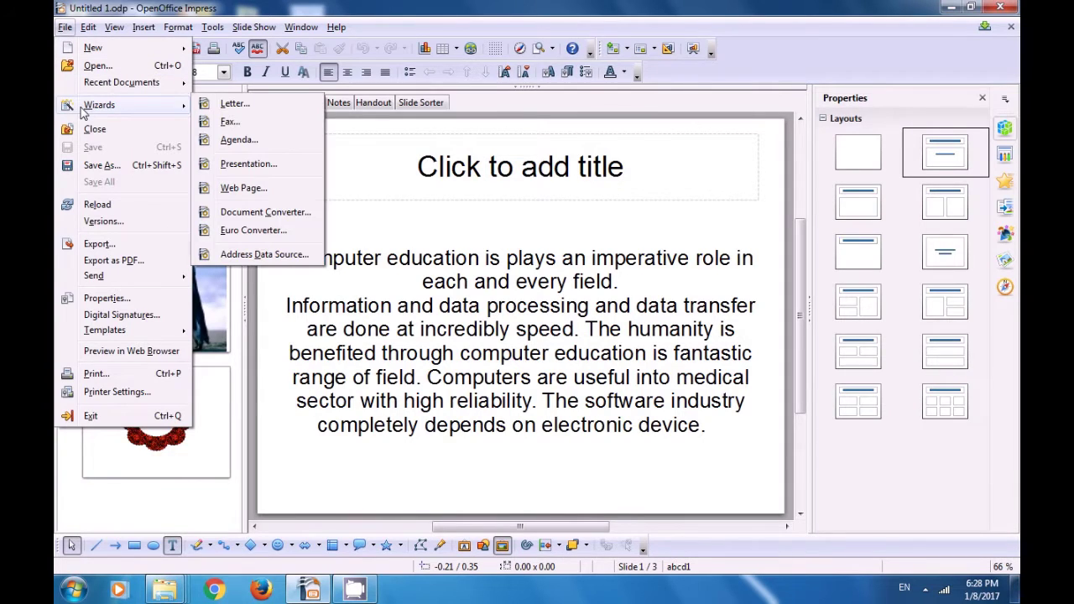
click(244, 190)
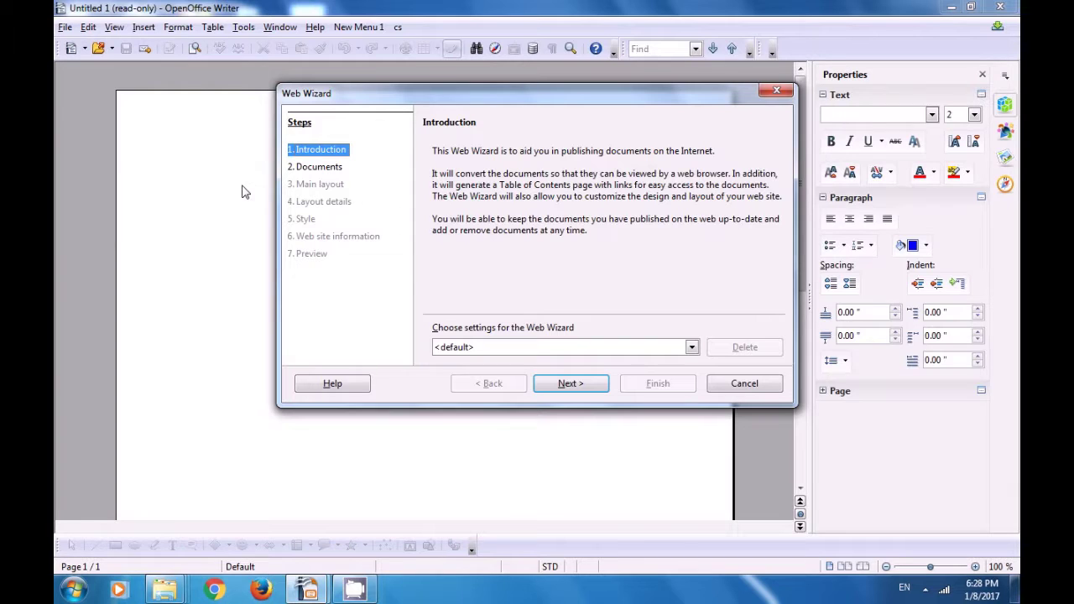
click(570, 386)
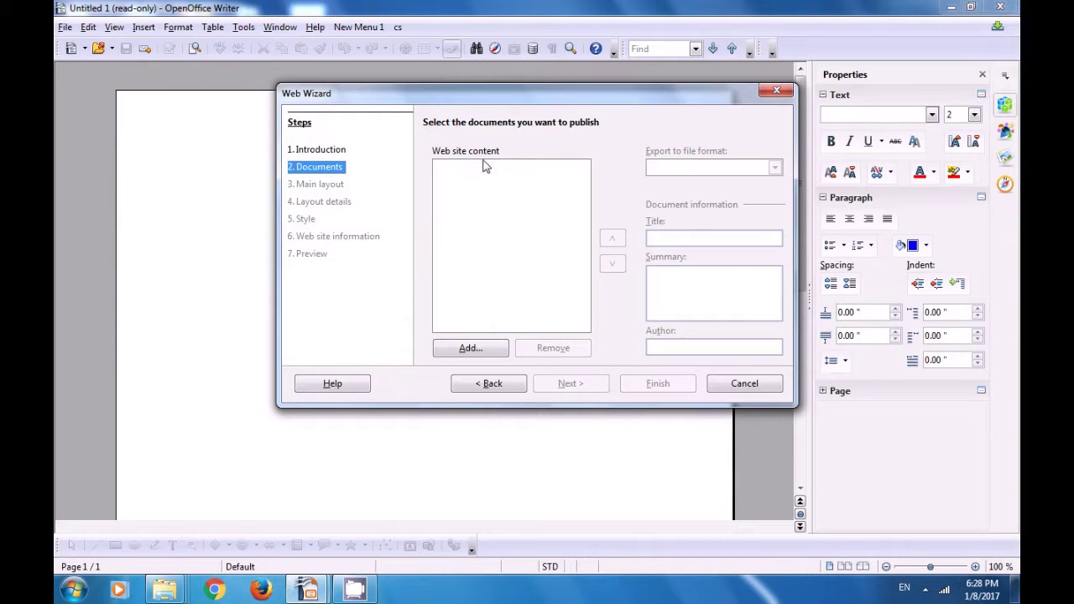
Add the class 6 presentation from the Desktop to the web site content, and switch back to the Untitled 1 presentation.
click(481, 351)
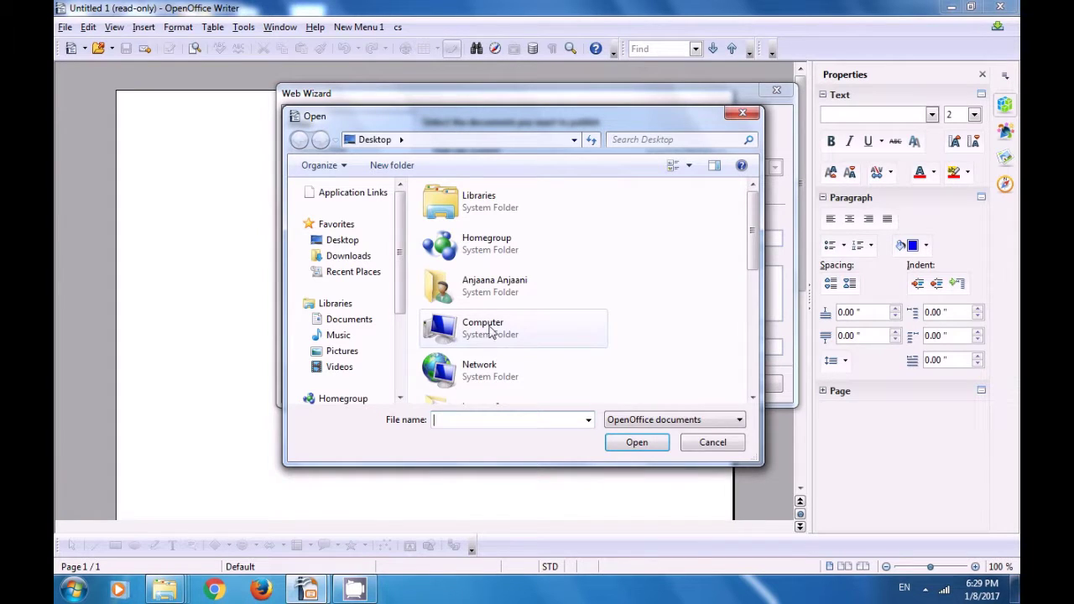
scroll(501, 327, down, 5)
scroll(501, 328, down, 2)
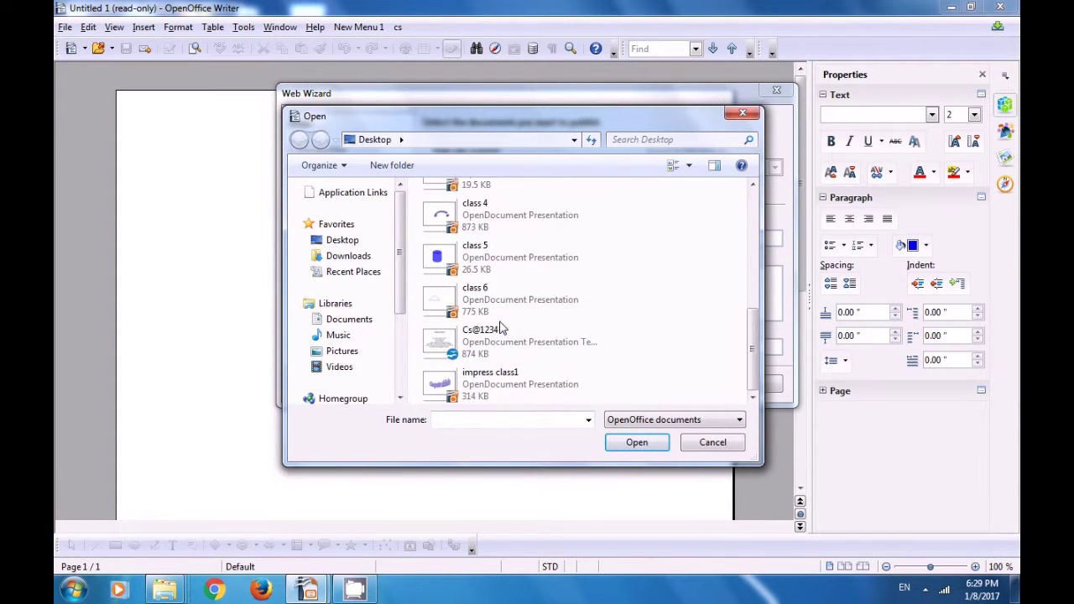
click(491, 304)
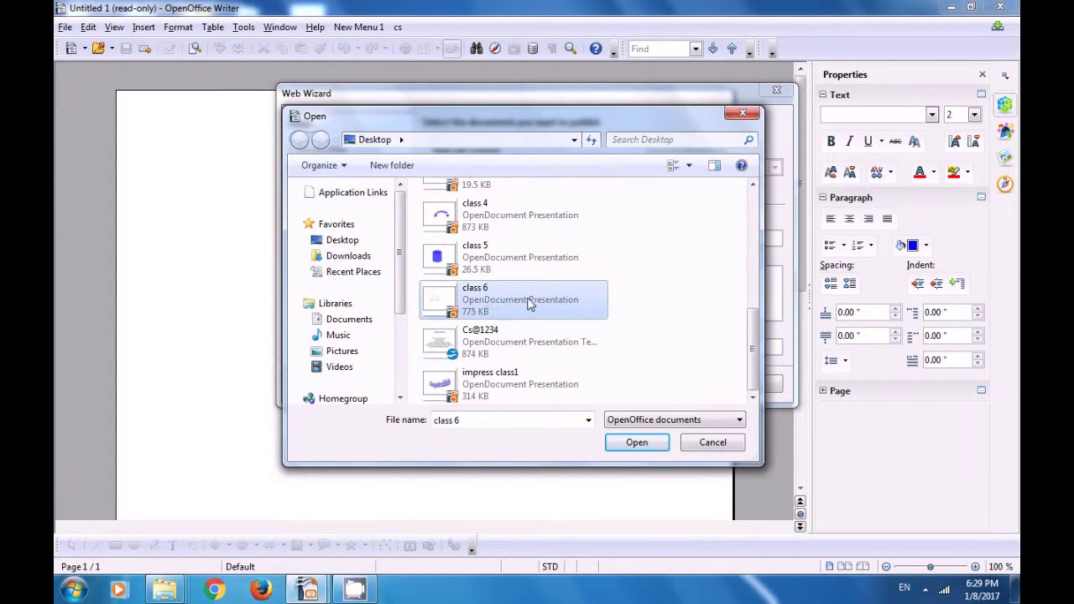
click(636, 443)
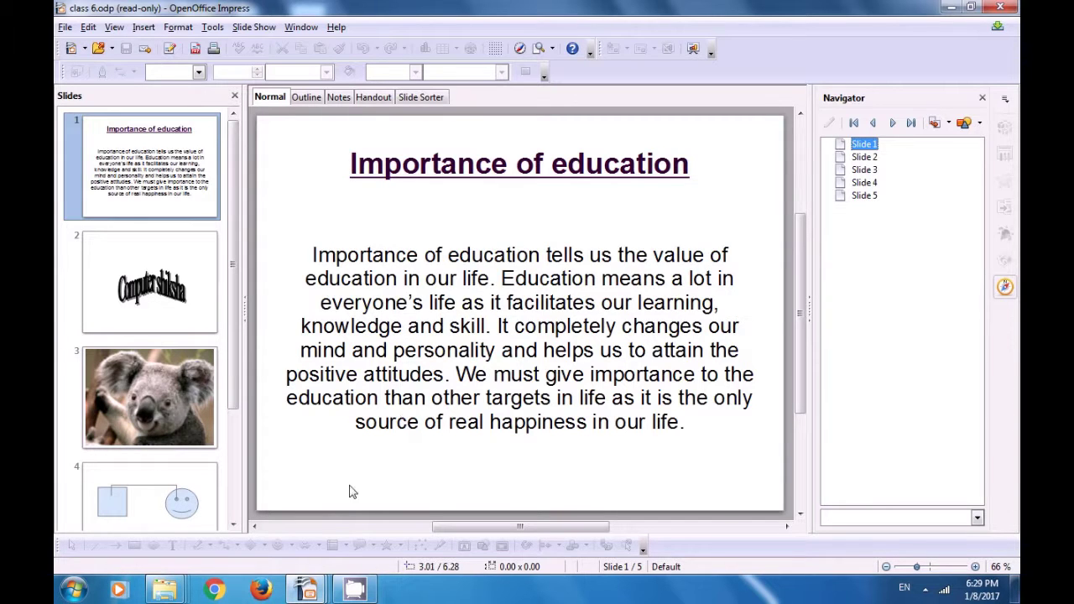
mouse_move(316, 593)
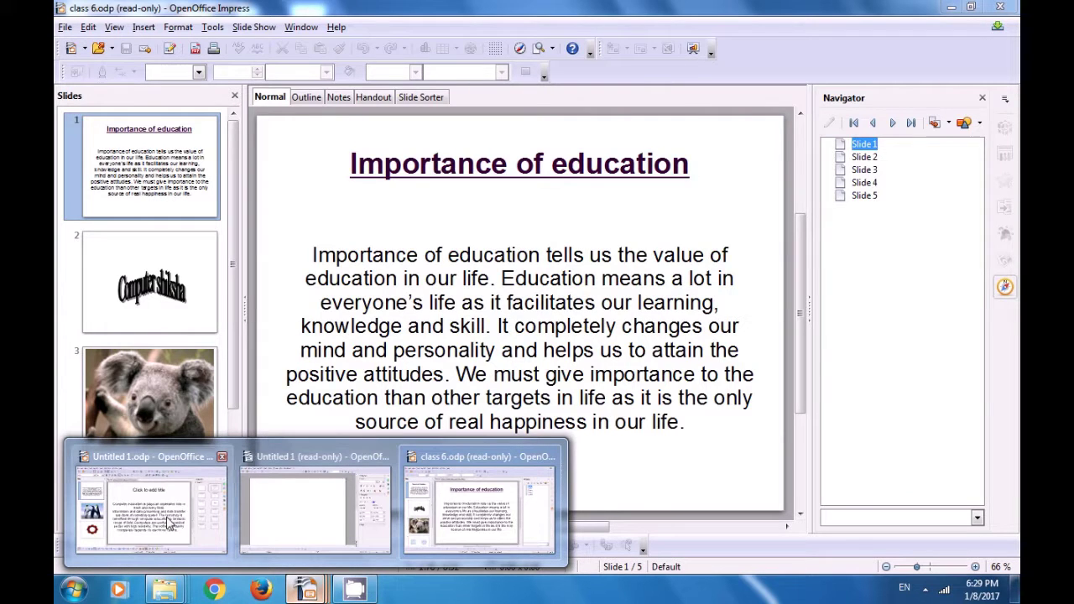
click(141, 519)
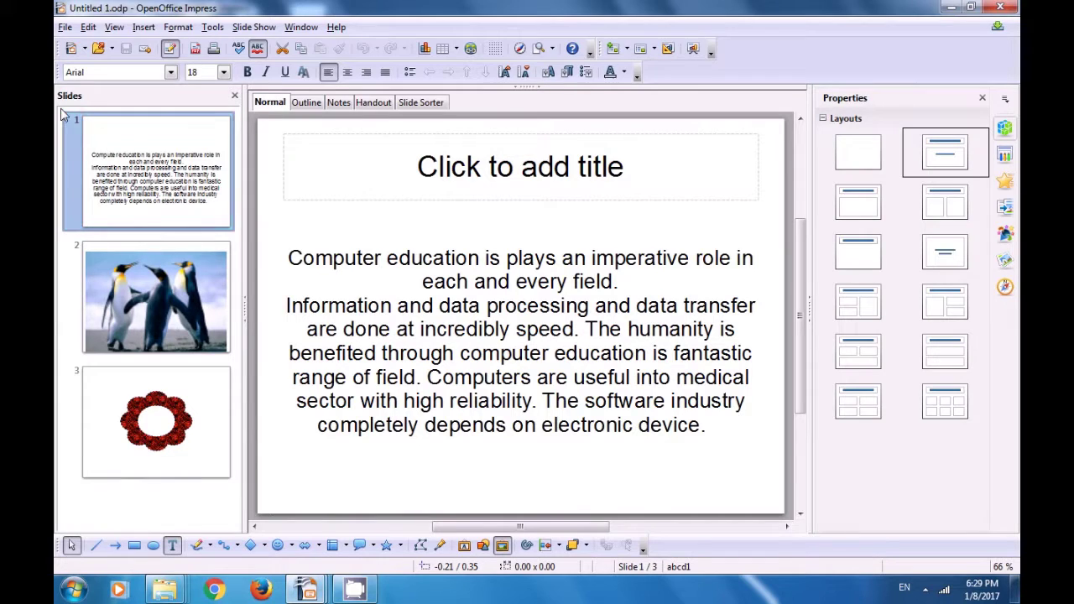
Start the Document Converter wizard for Microsoft Office PowerPoint documents and proceed to the import and save folder settings.
click(64, 28)
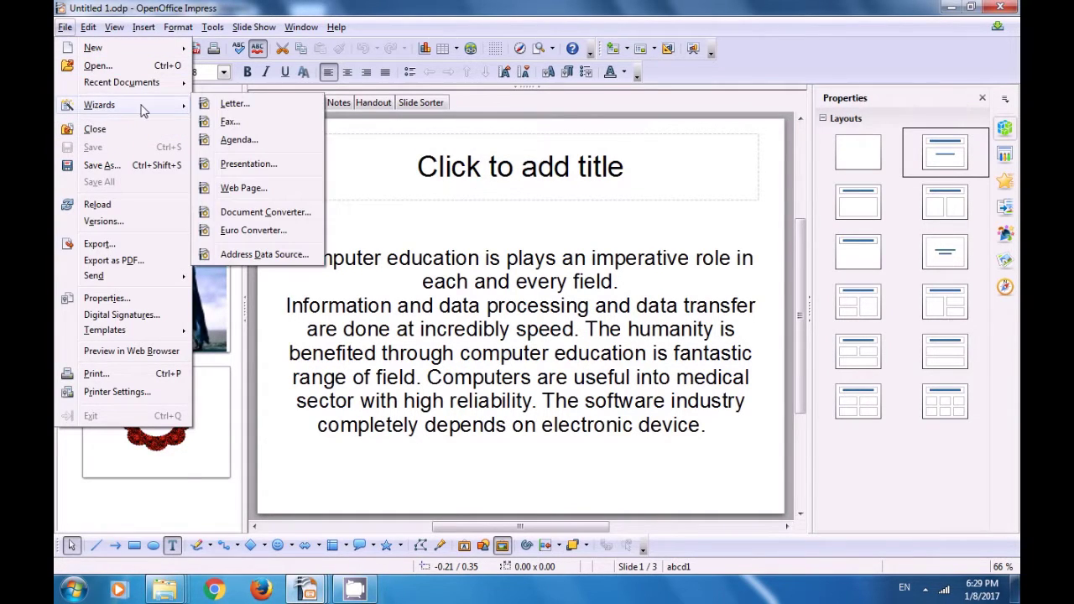
click(254, 215)
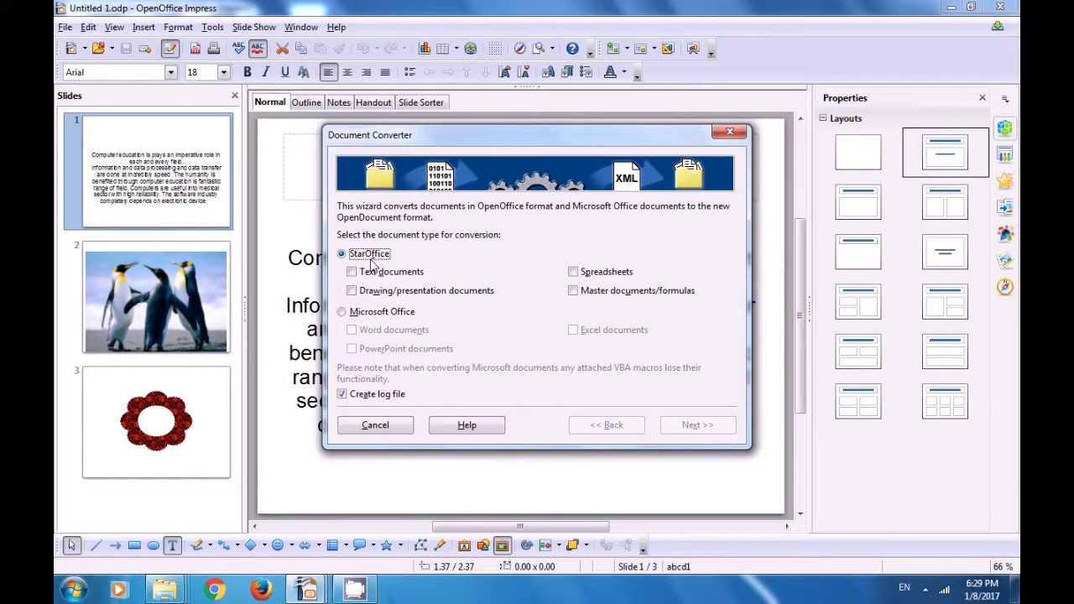
click(344, 313)
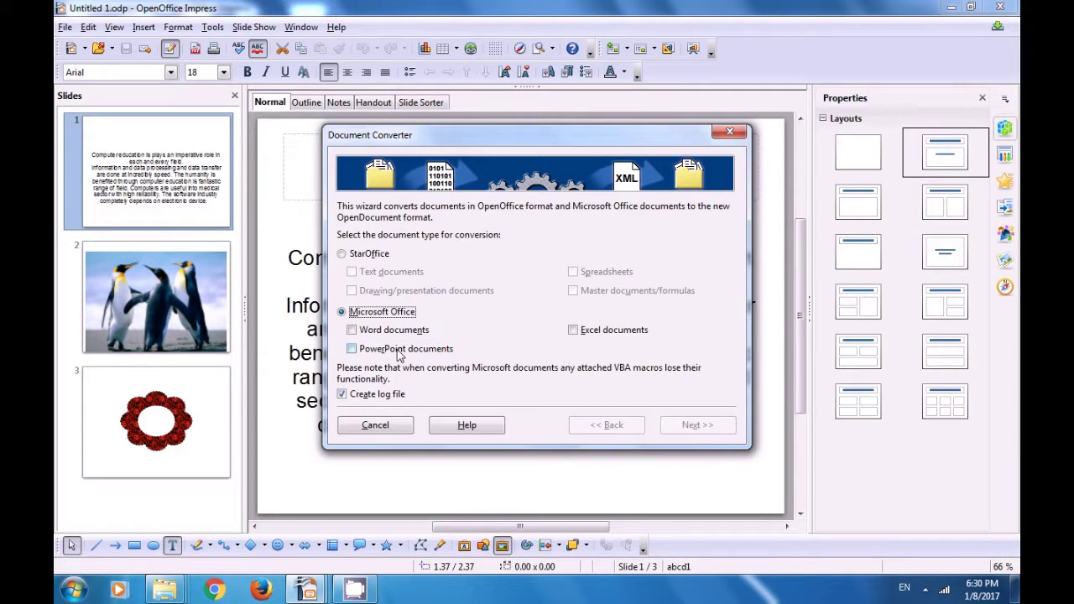
click(354, 349)
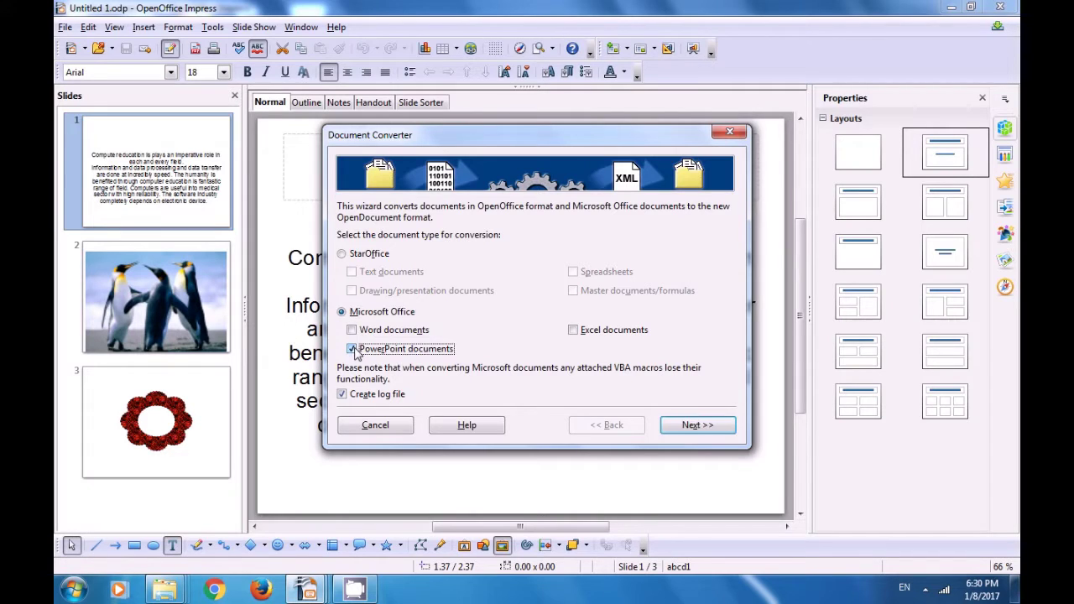
click(695, 427)
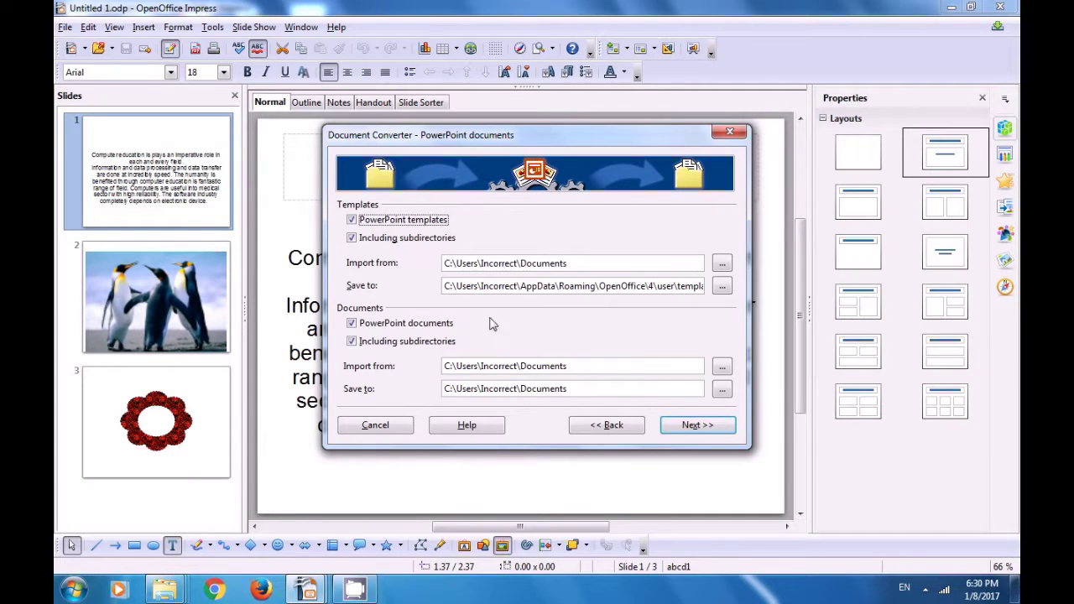
Set the save location to the Desktop folder for both the PowerPoint templates and the PowerPoint documents.
click(723, 286)
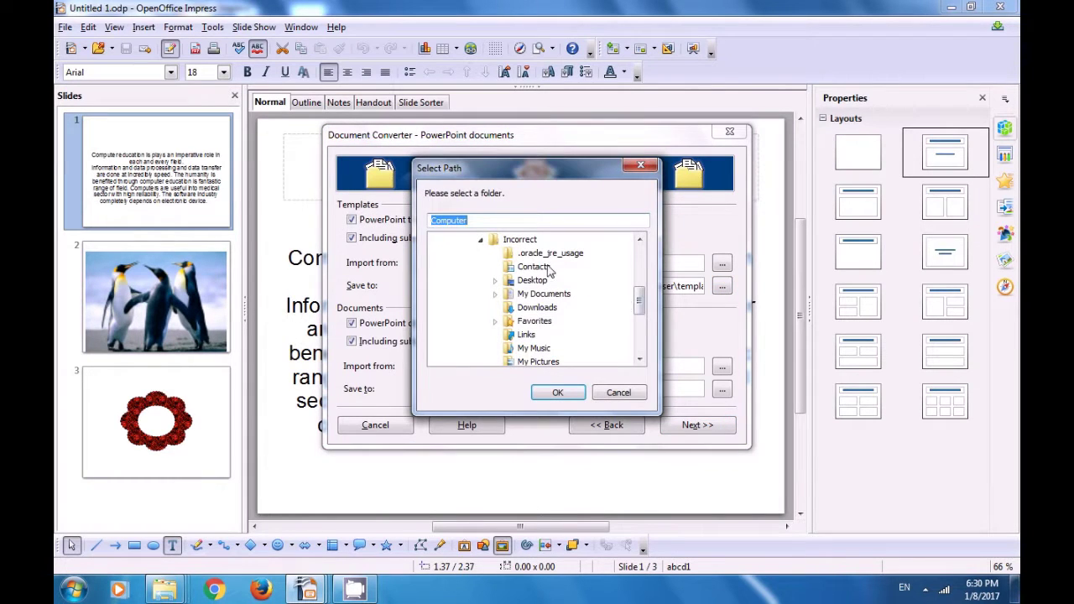
click(532, 280)
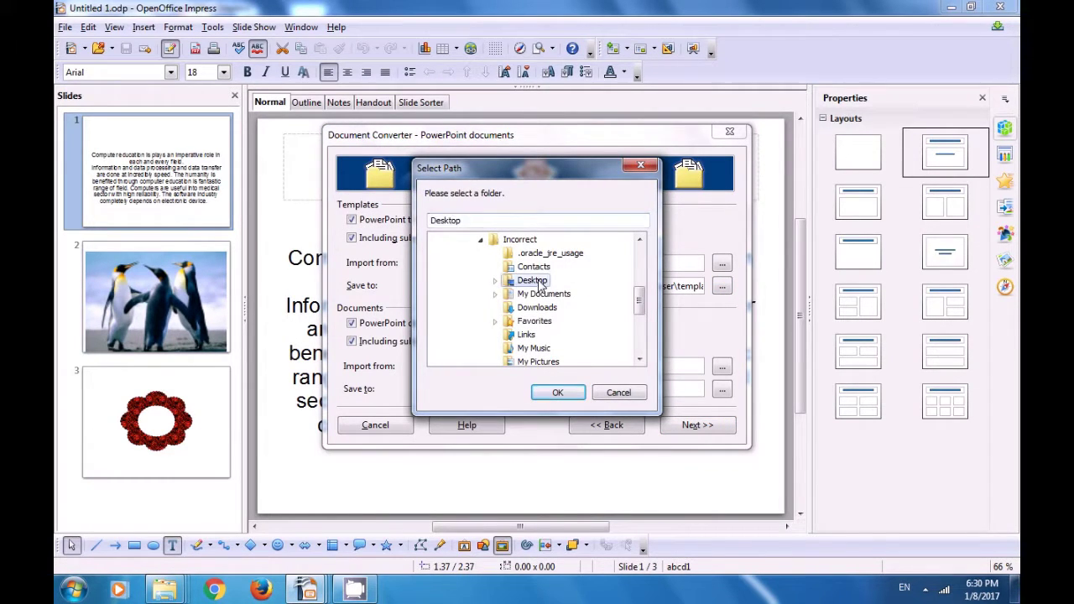
click(558, 393)
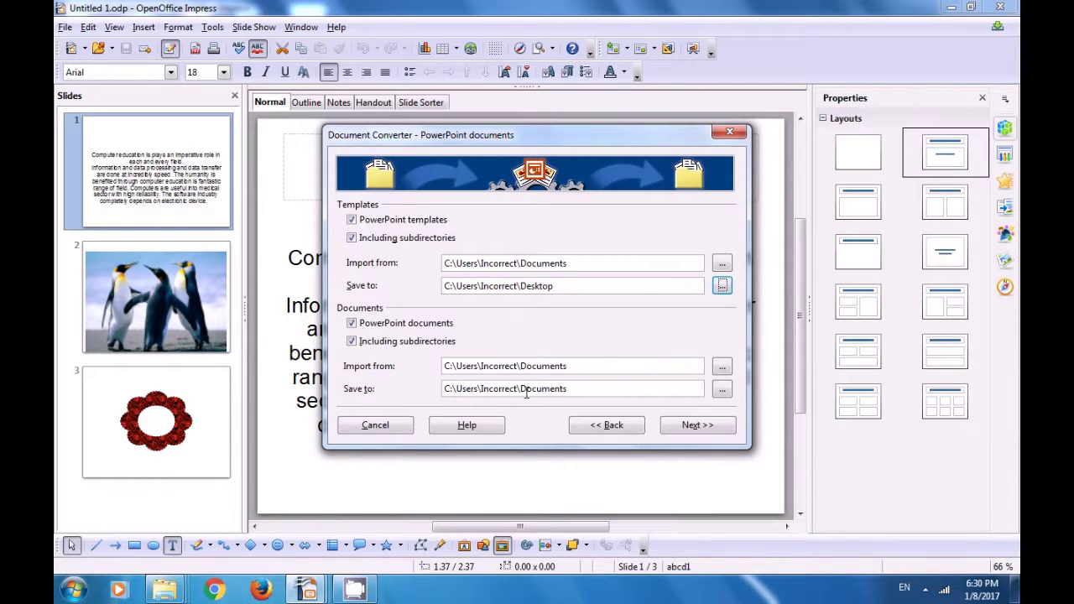
click(722, 390)
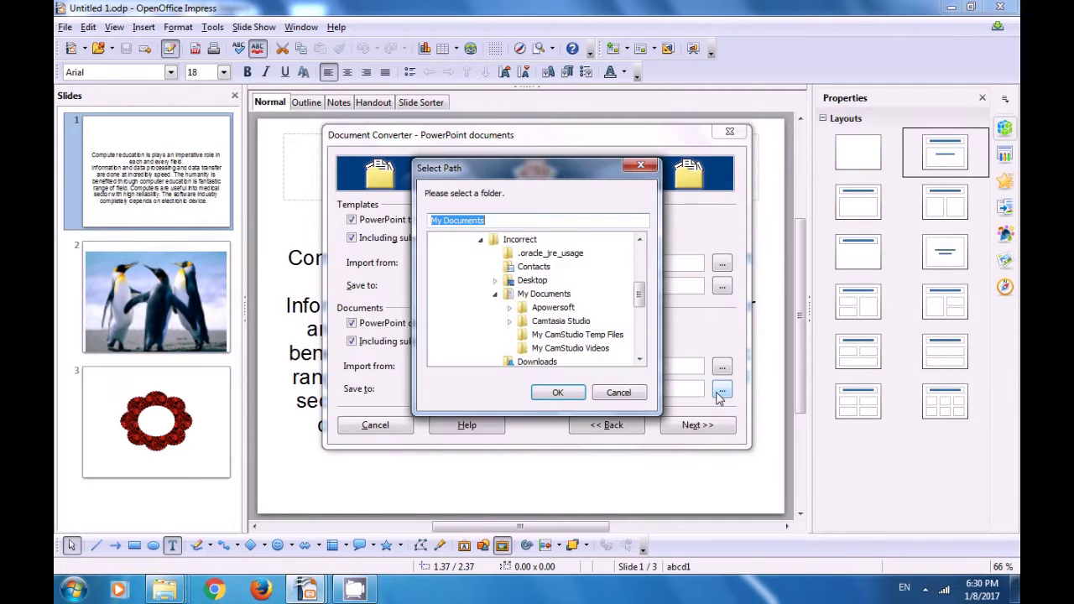
click(525, 282)
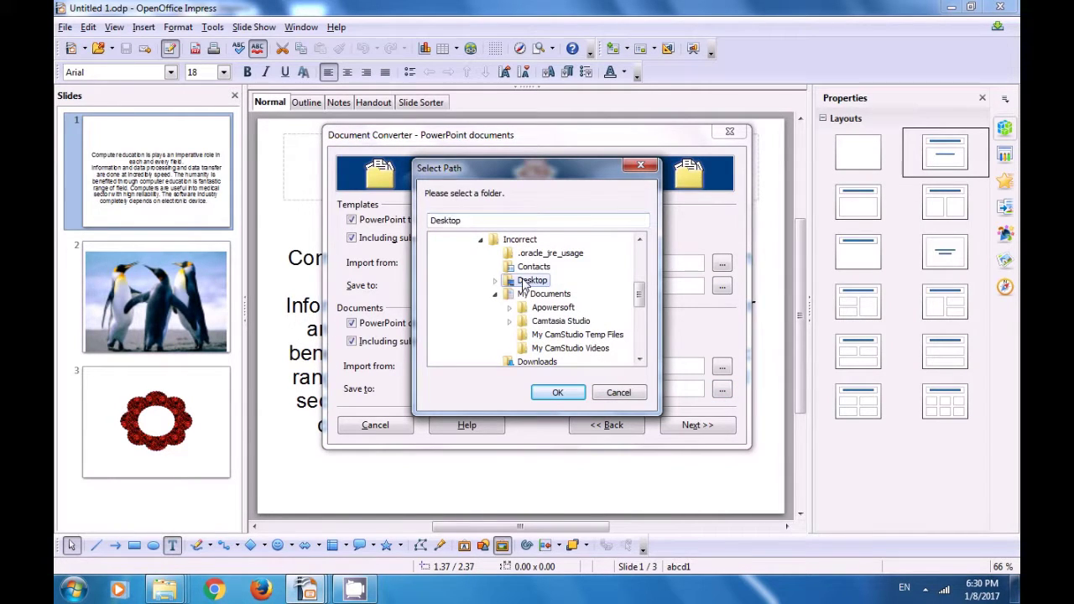
click(558, 394)
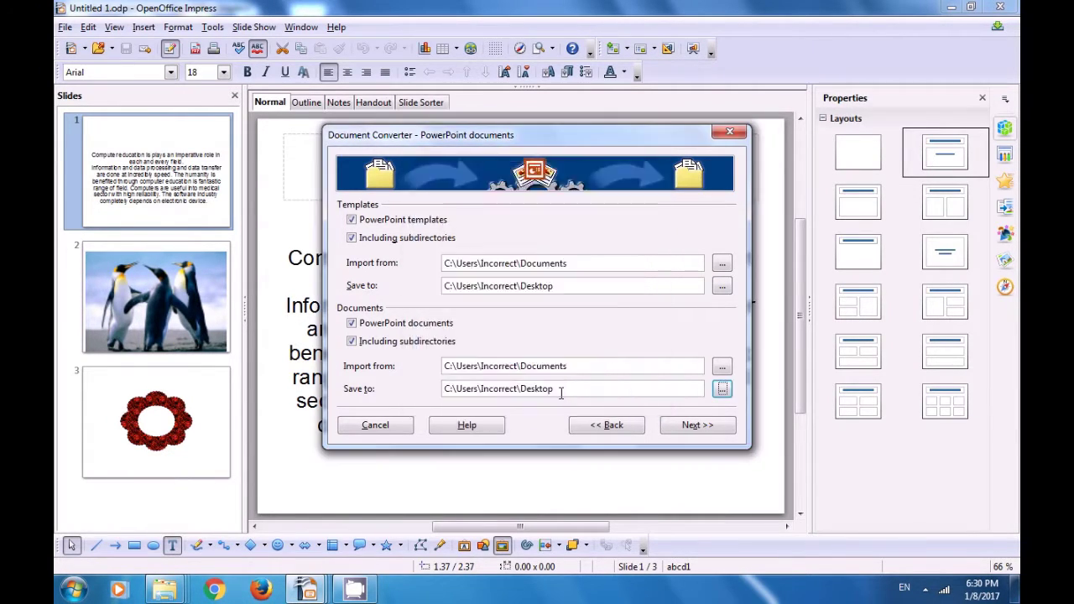
Proceed to the conversion summary, run the PowerPoint conversion and close the converter.
click(686, 427)
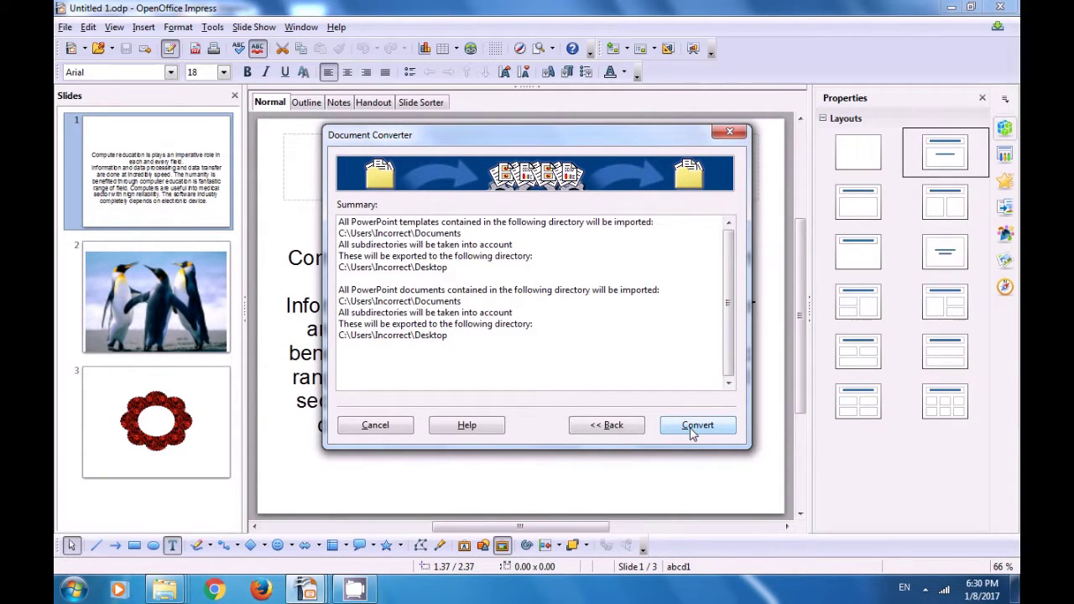
click(691, 429)
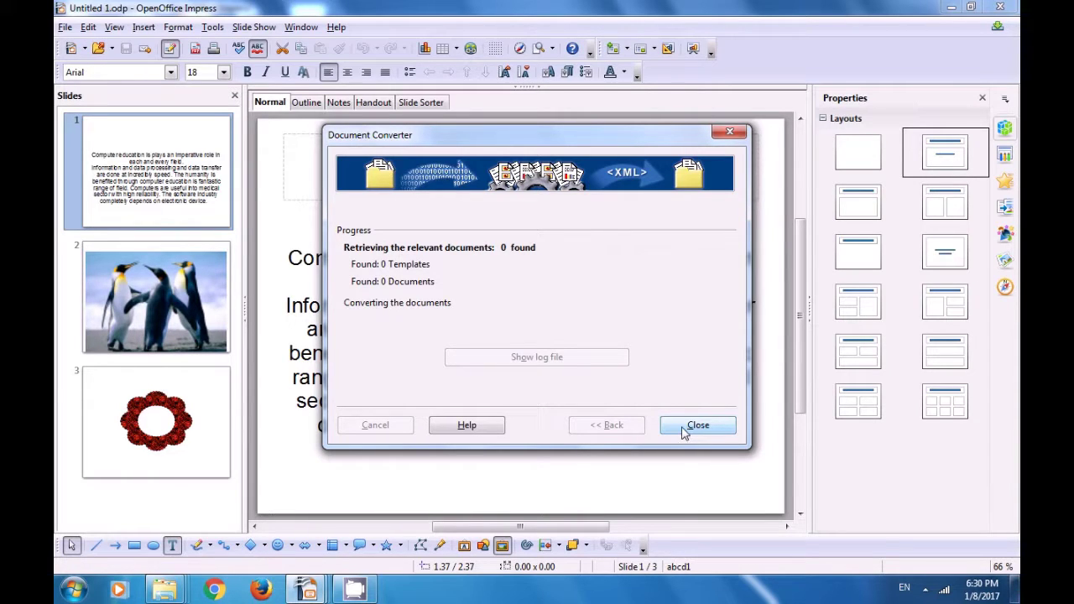
click(728, 132)
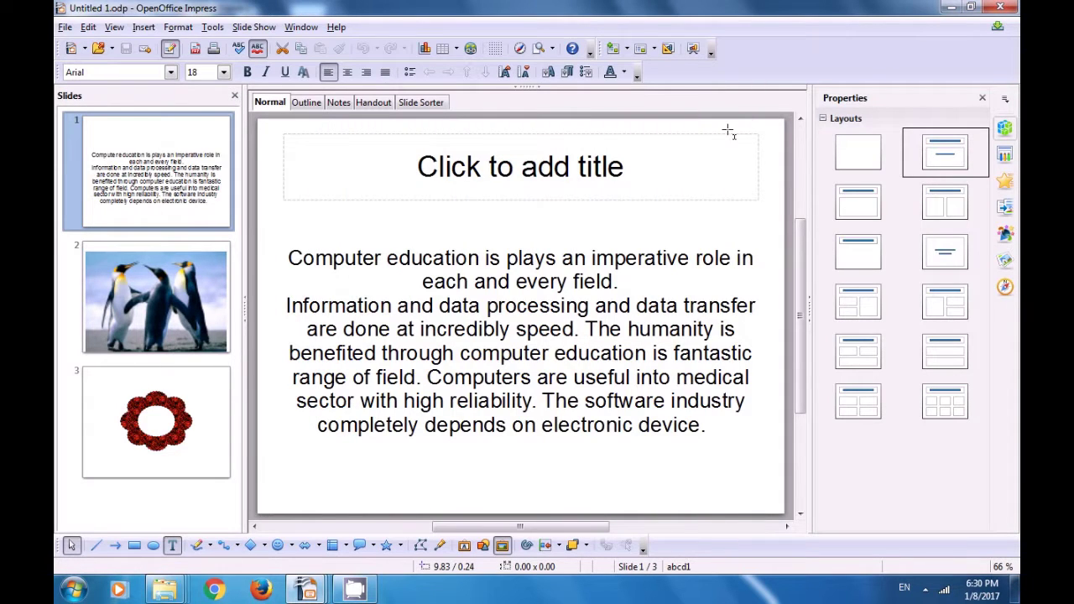
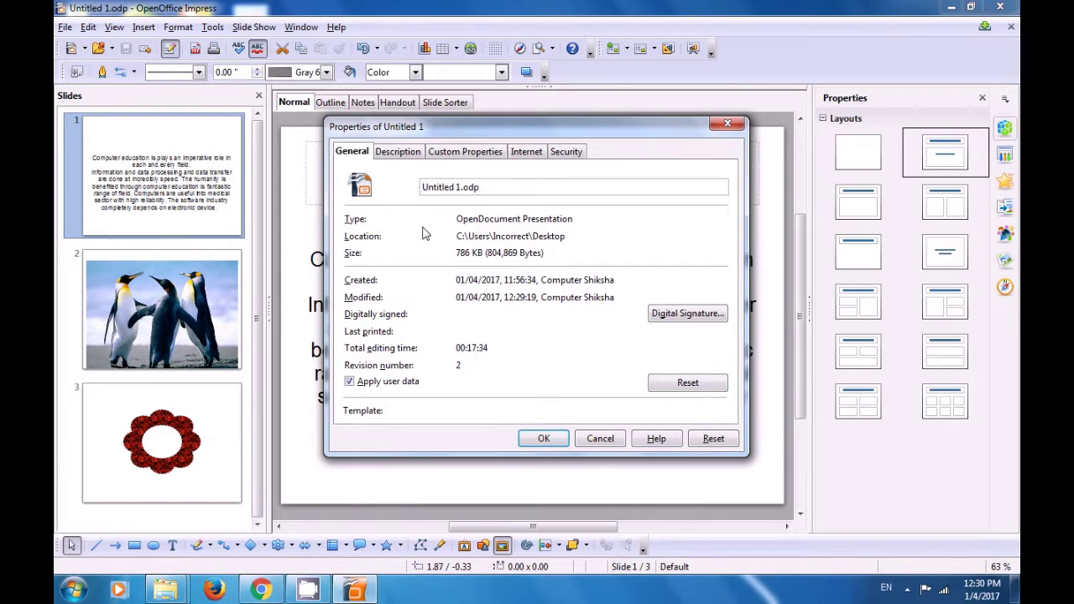
Look through the description fields and the custom properties of the Untitled 1 presentation.
click(397, 159)
click(458, 179)
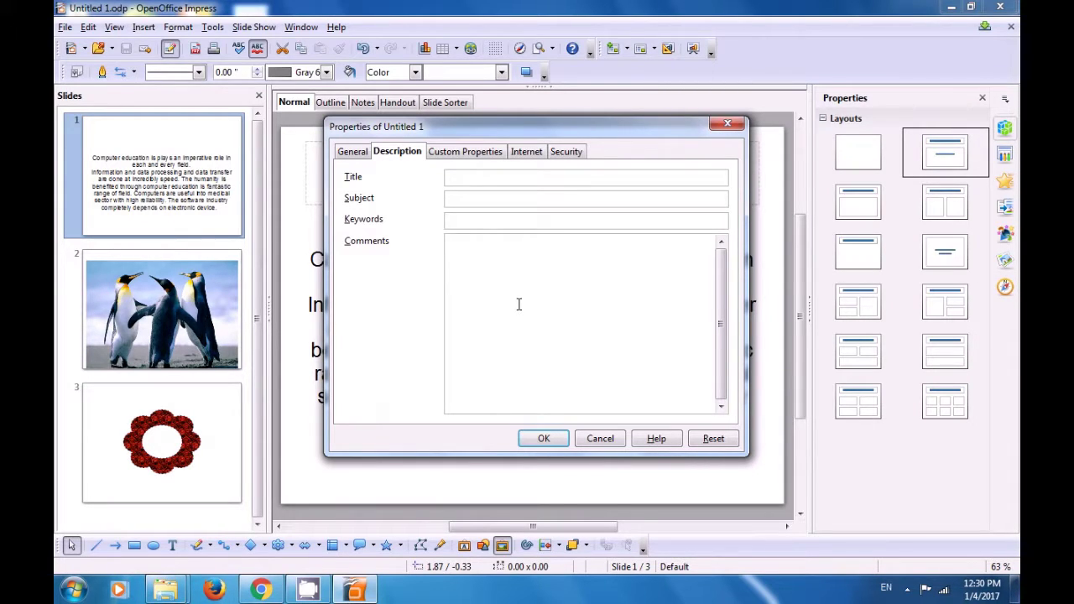
click(464, 159)
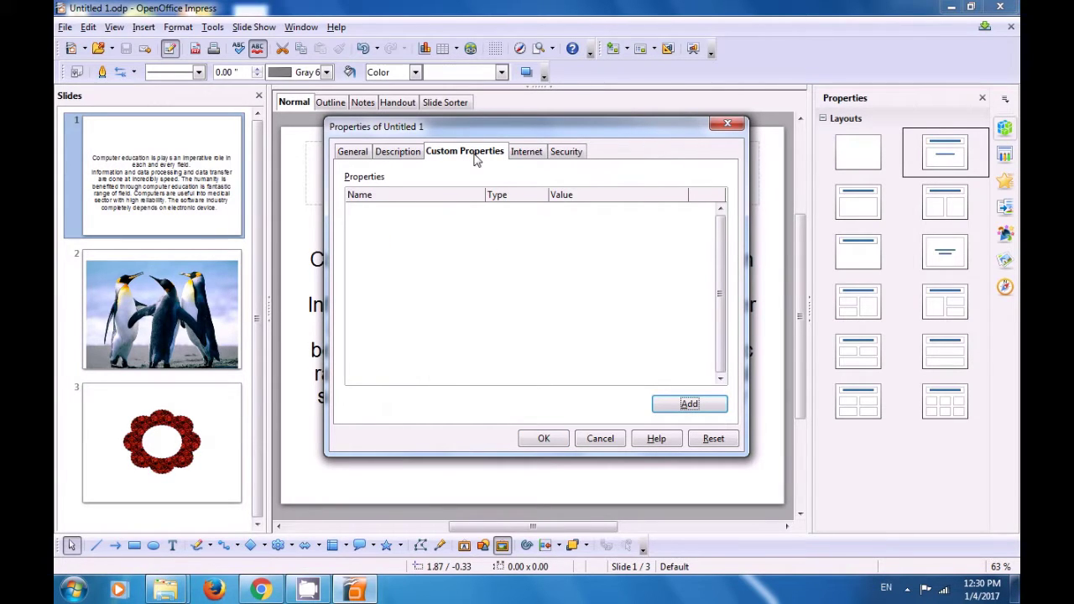
Set the presentation's Internet properties to redirect from this document to the impress class1pdf file on the Desktop, and apply them.
click(523, 152)
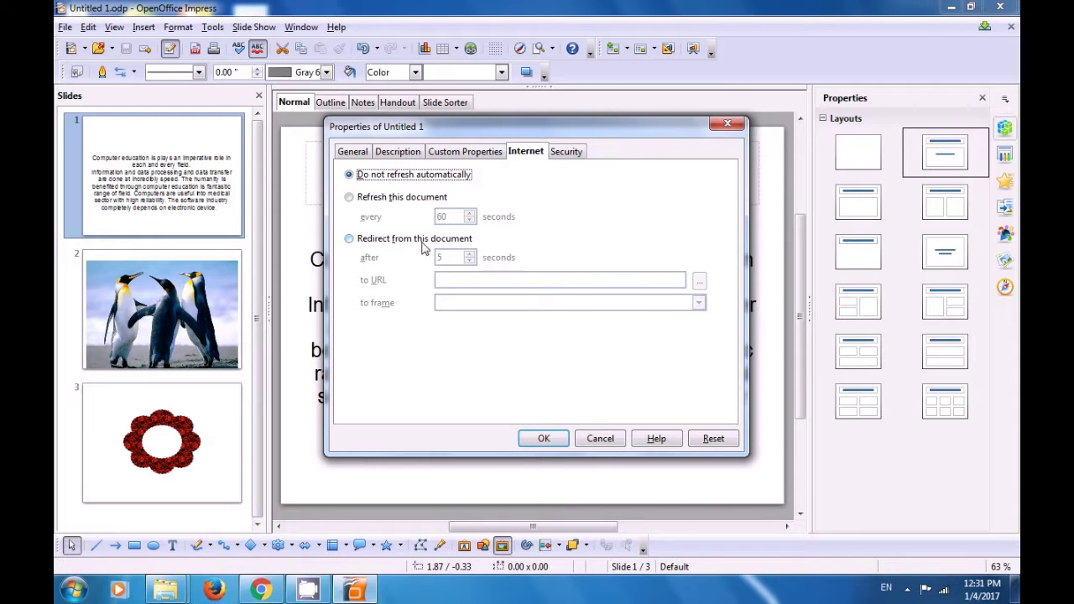
click(349, 239)
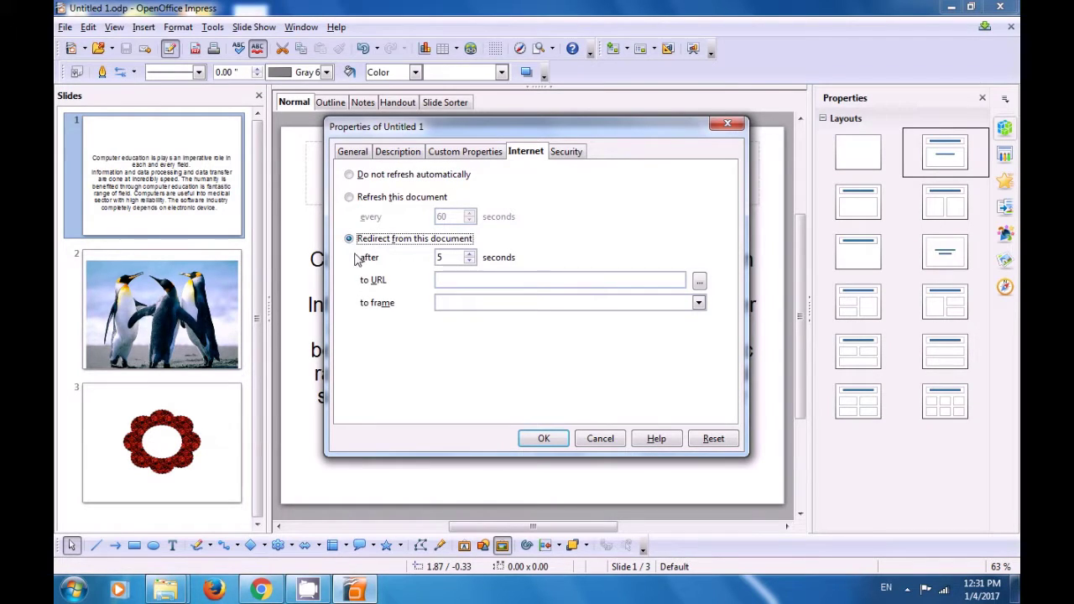
click(699, 282)
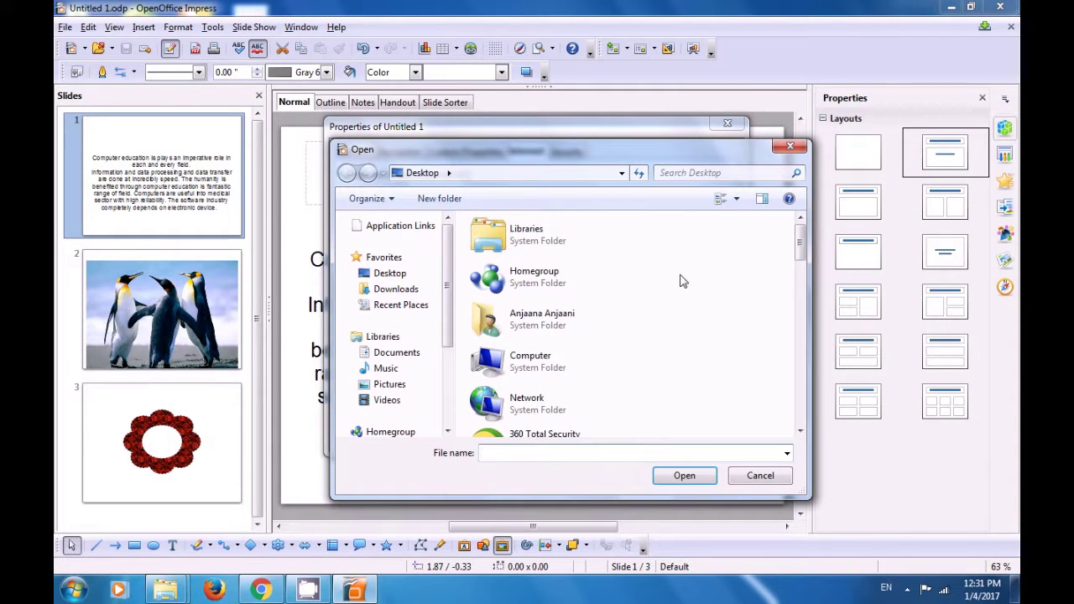
drag(802, 254, 795, 337)
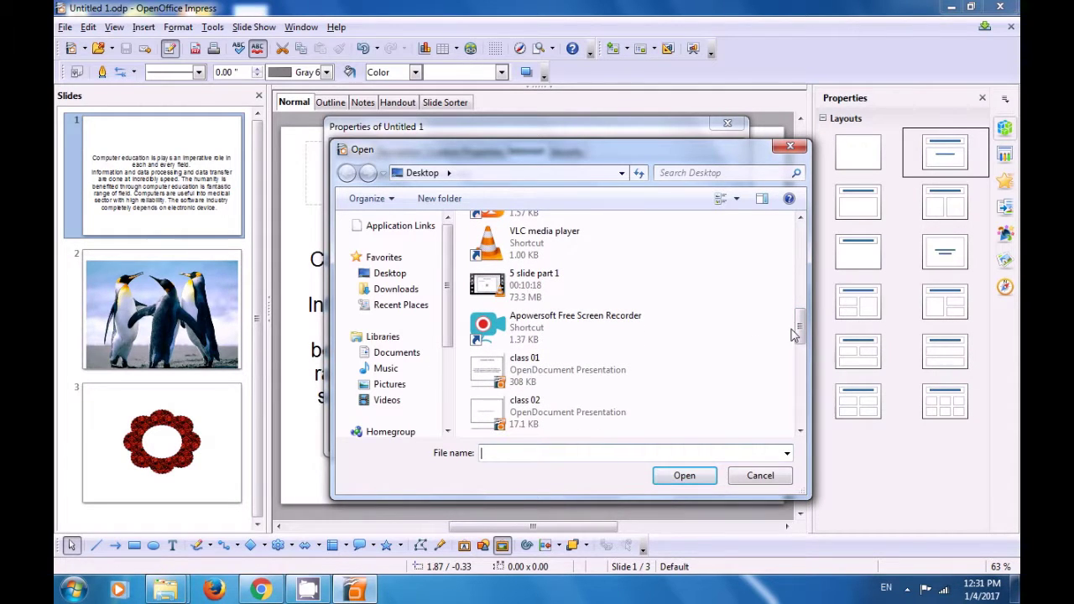
scroll(757, 350, down, 3)
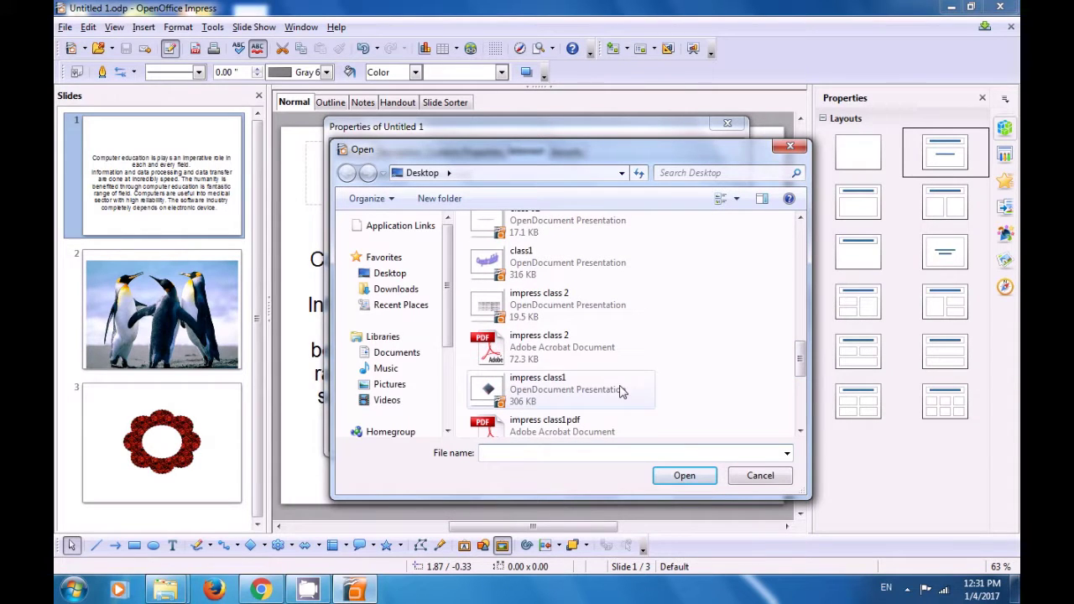
click(568, 424)
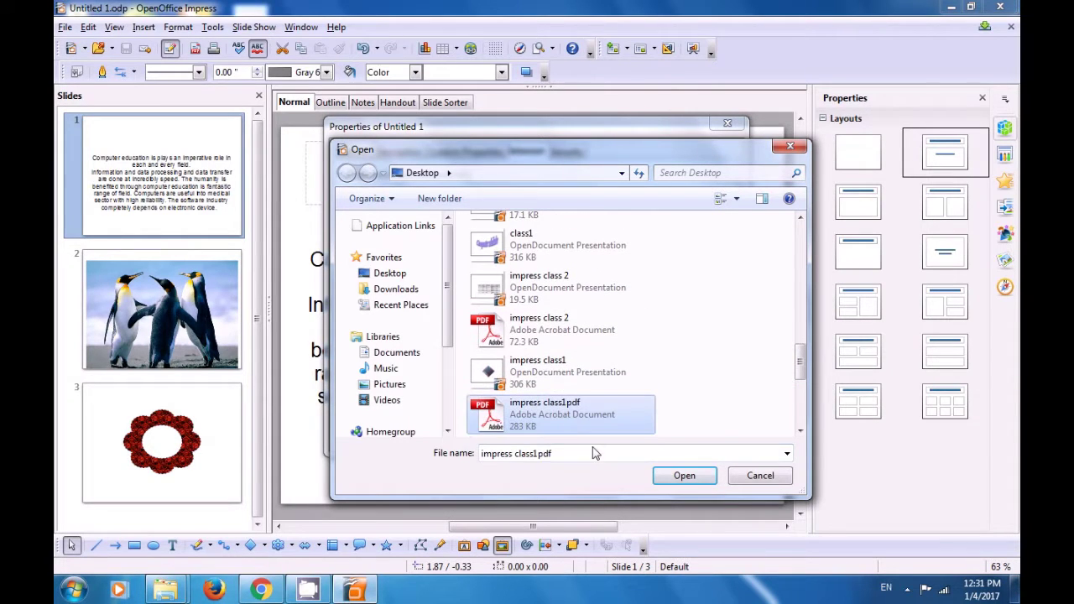
click(681, 474)
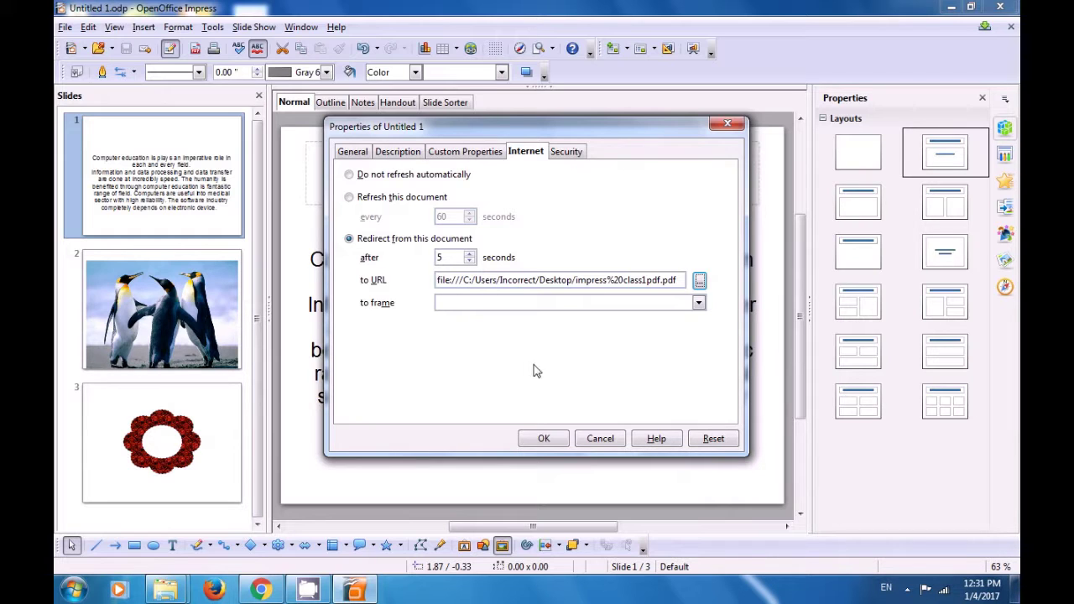
click(544, 439)
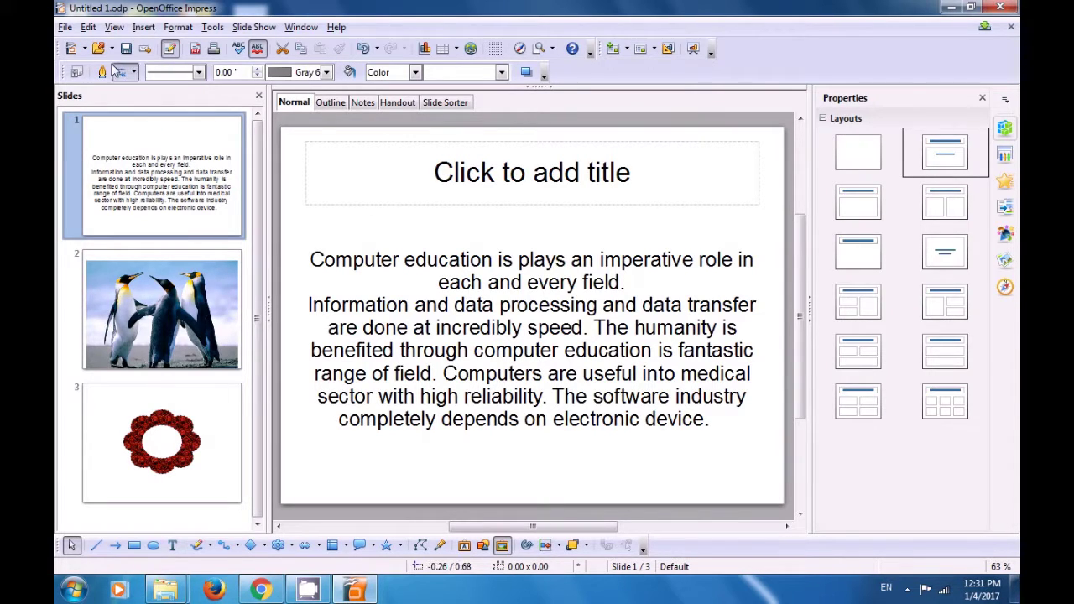
Reopen the presentation's properties and try making the document refresh automatically at a shorter interval in seconds.
click(64, 27)
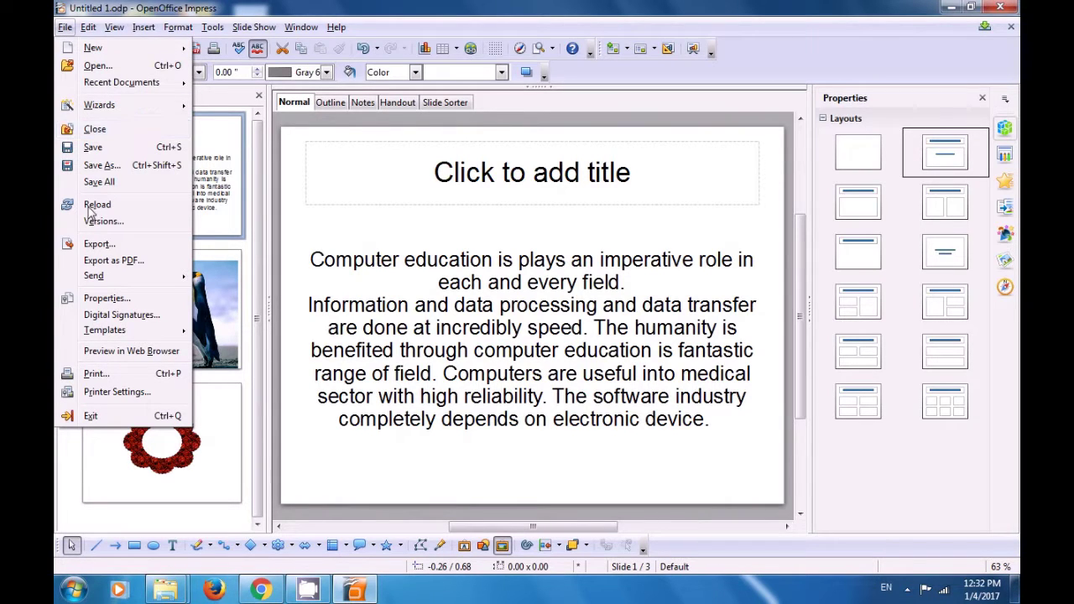
click(95, 300)
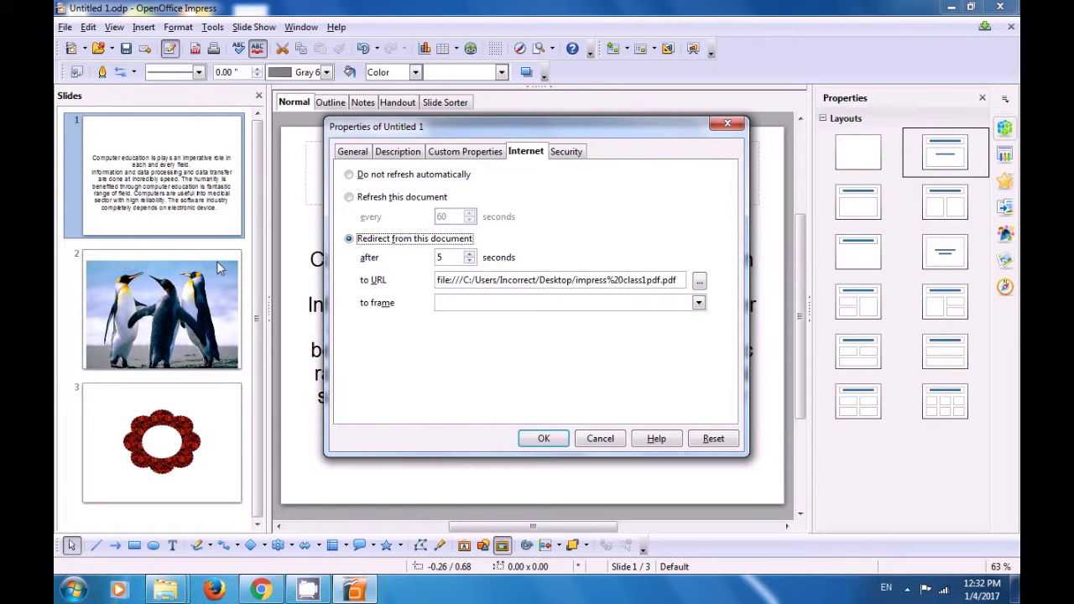
click(350, 198)
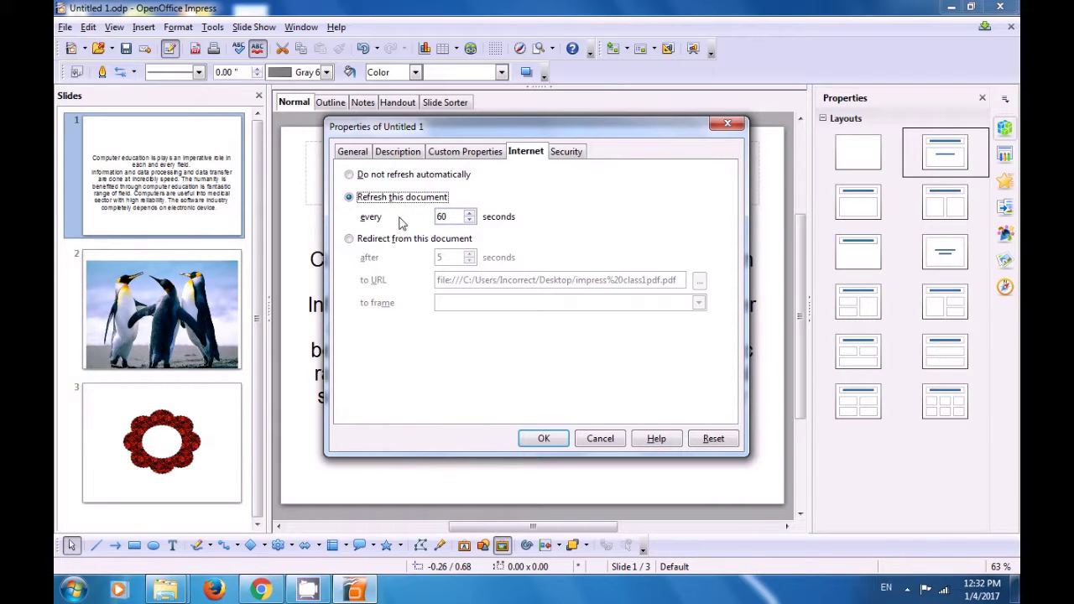
click(470, 220)
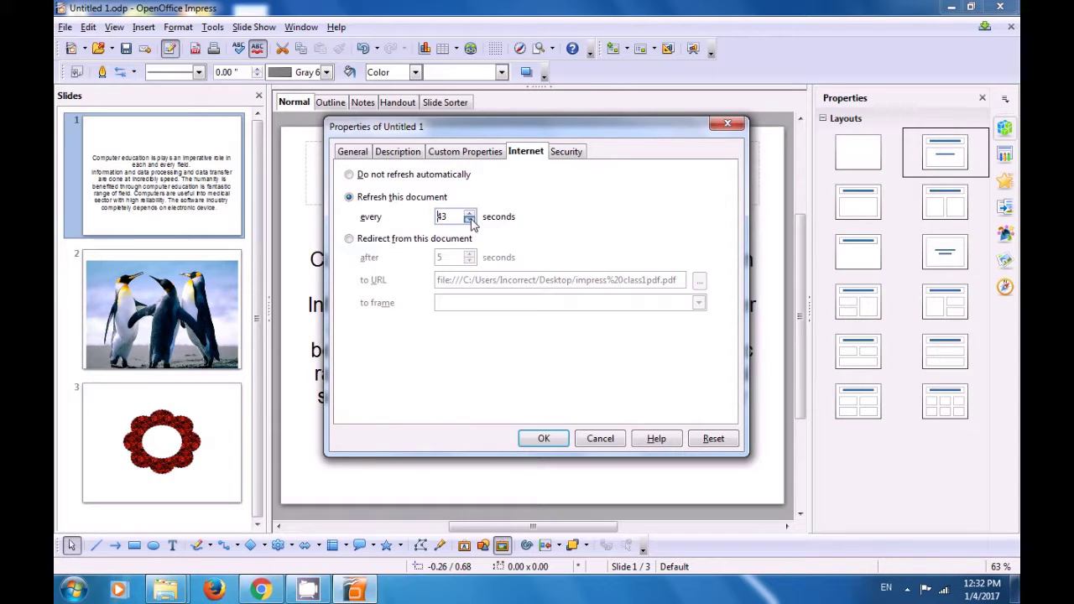
click(470, 220)
click(470, 220)
click(470, 221)
click(470, 221)
click(470, 221)
click(470, 214)
Try setting the file to open read-only in the security properties, and dismiss the properties without applying them.
click(574, 156)
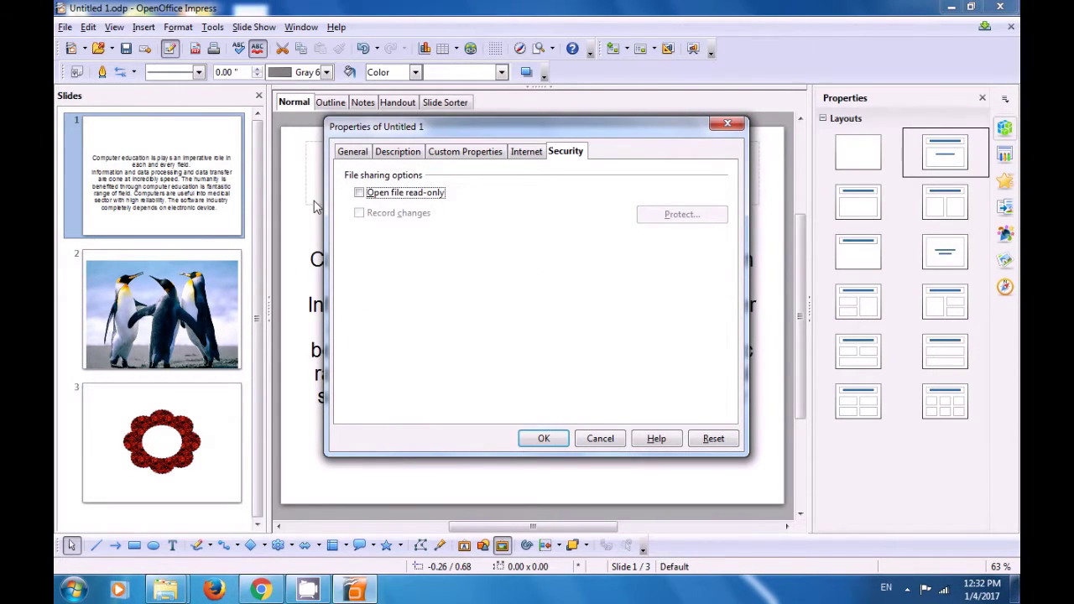
click(359, 194)
click(726, 125)
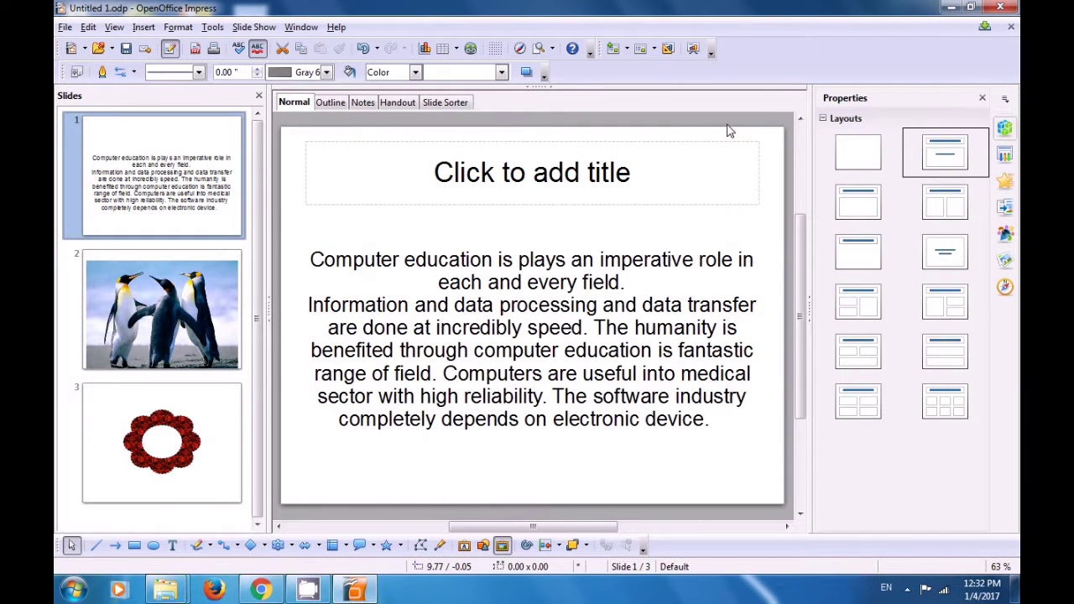
click(606, 281)
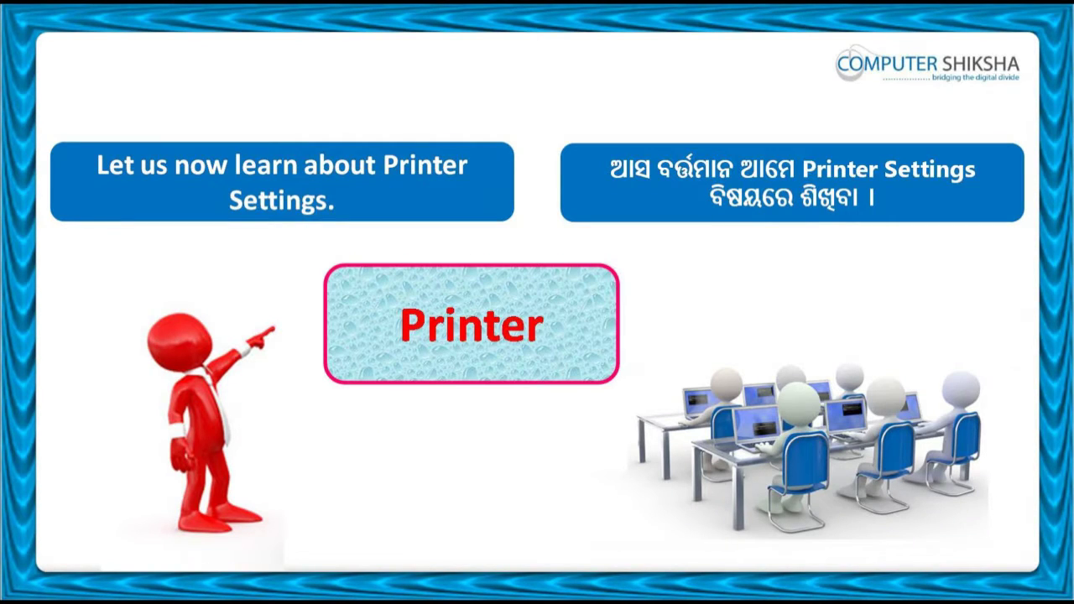
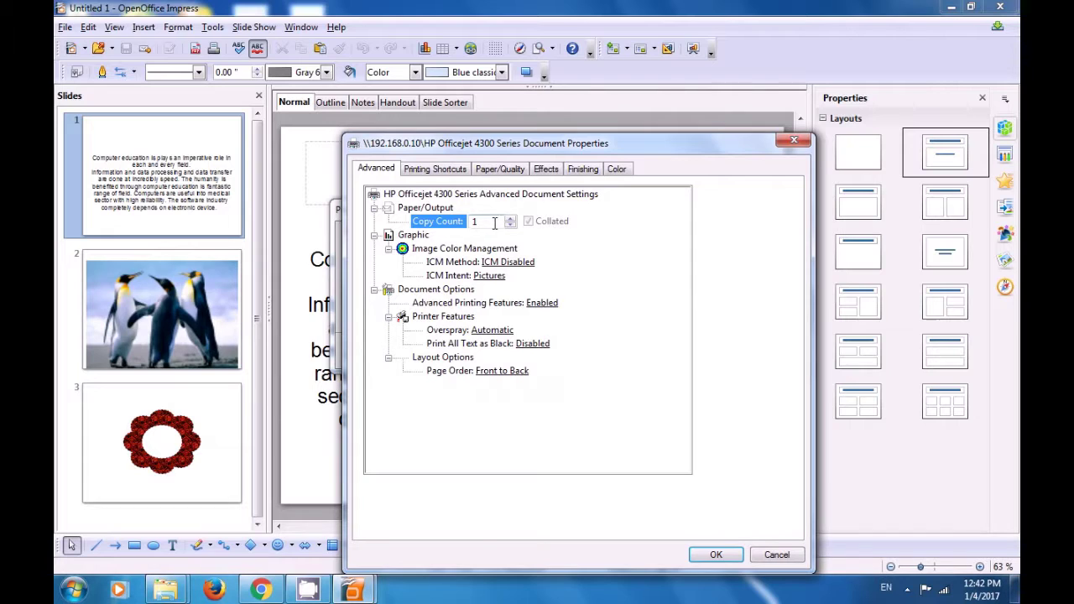
Try a copy count of 3 in the printer's advanced settings, return it to 1, and collapse and re-expand the Graphic group.
click(510, 217)
click(509, 218)
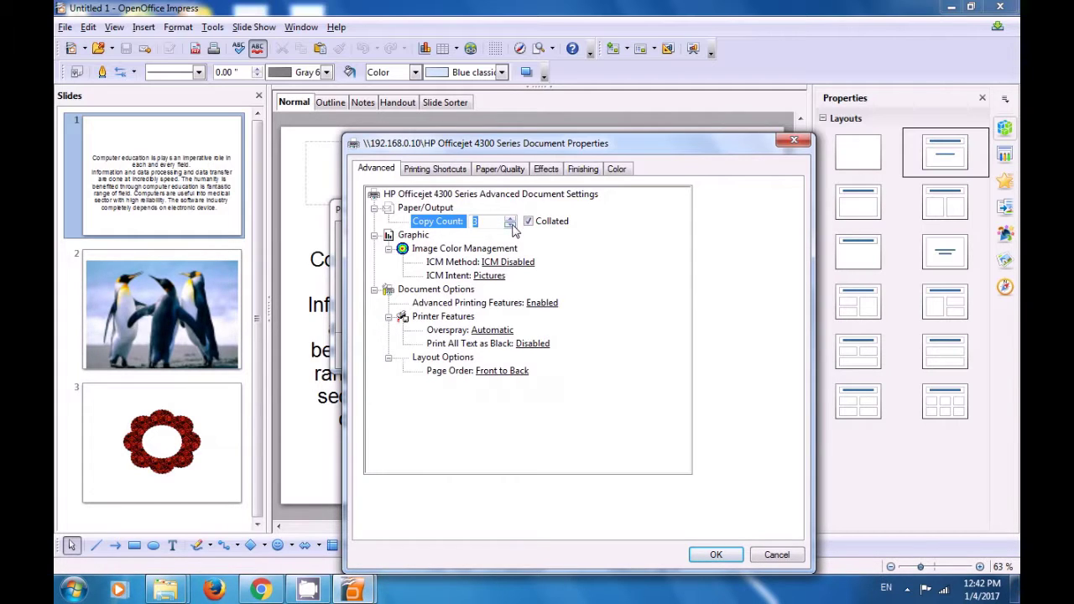
click(512, 225)
click(374, 236)
click(375, 236)
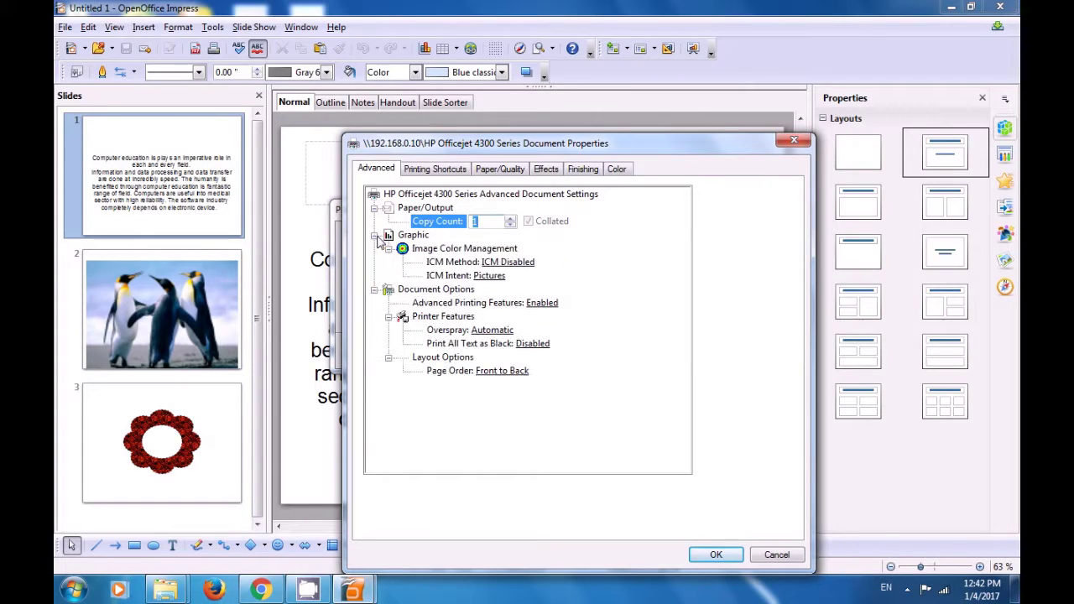
Examine the available ICM Intent and ICM Method options for image color management in the printer's advanced settings.
click(490, 277)
click(528, 278)
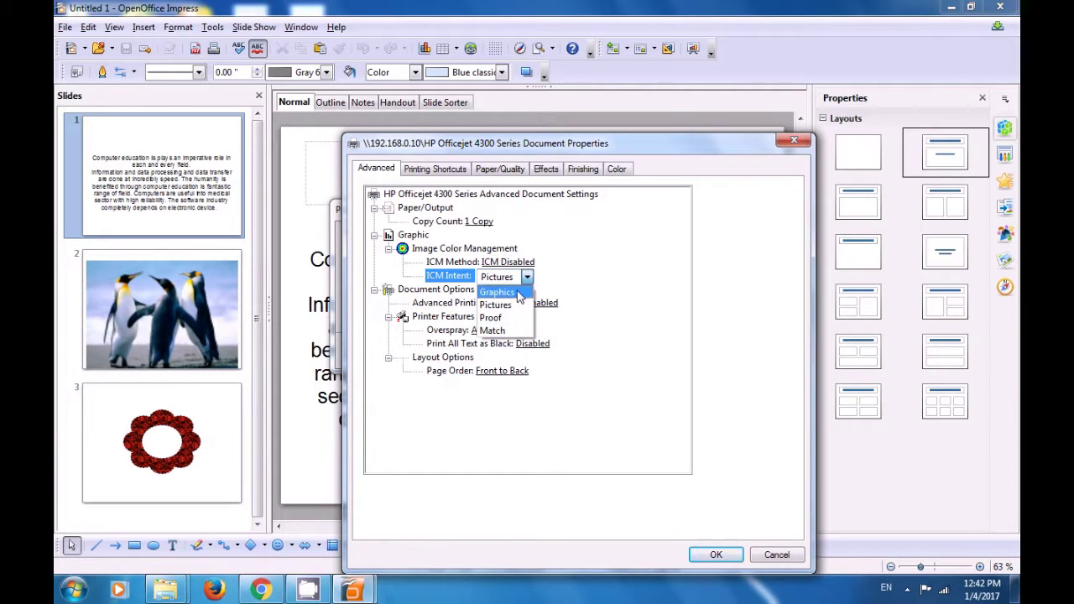
click(571, 284)
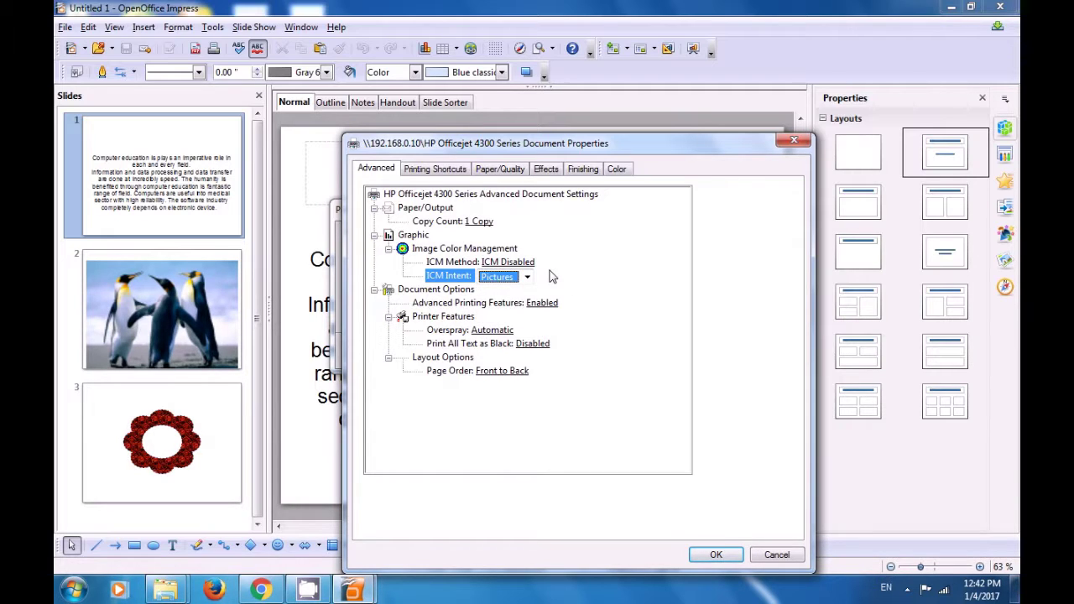
click(493, 262)
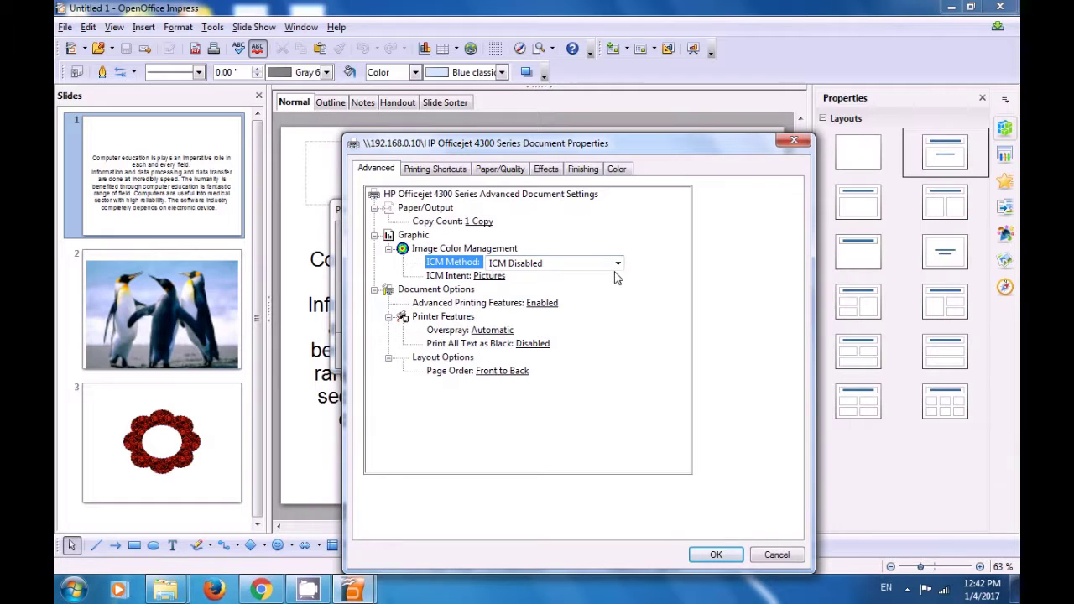
click(617, 265)
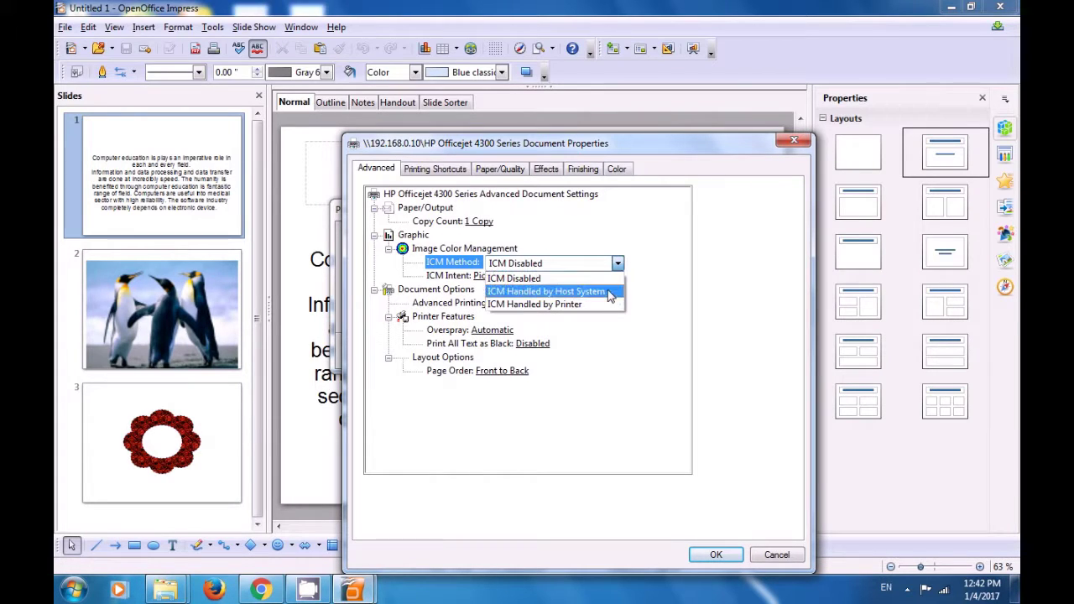
click(618, 333)
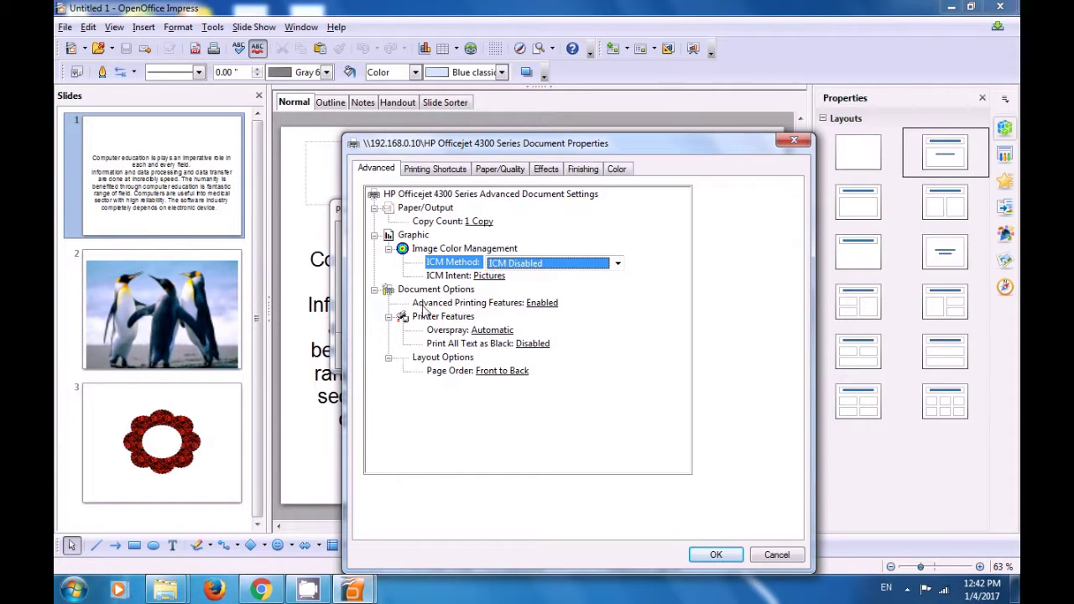
Examine the choices for Advanced Printing Features and Print All Text as Black in the printer's document options.
click(553, 307)
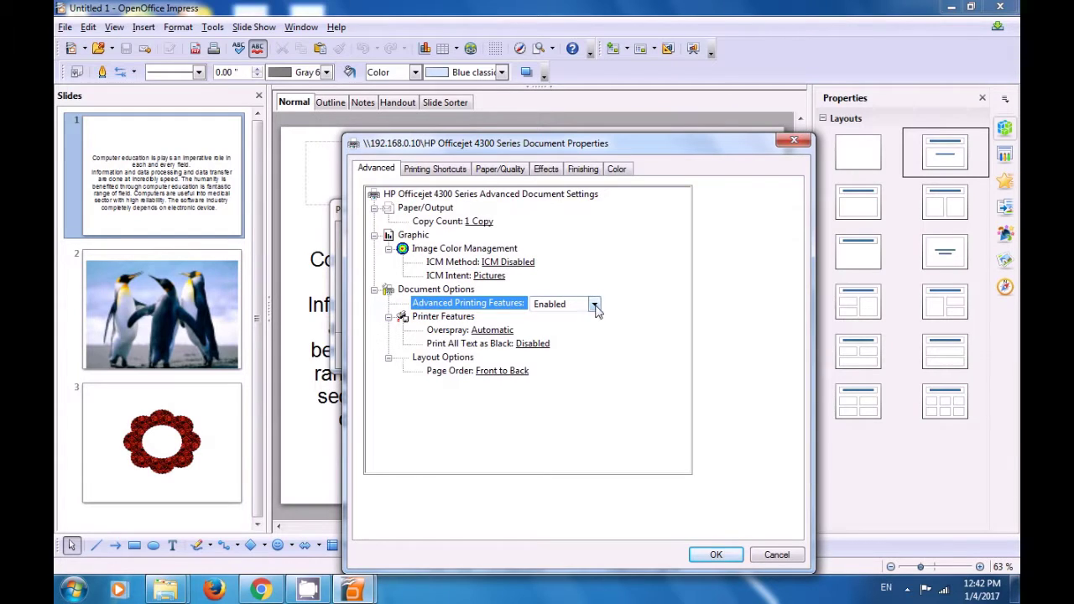
click(594, 305)
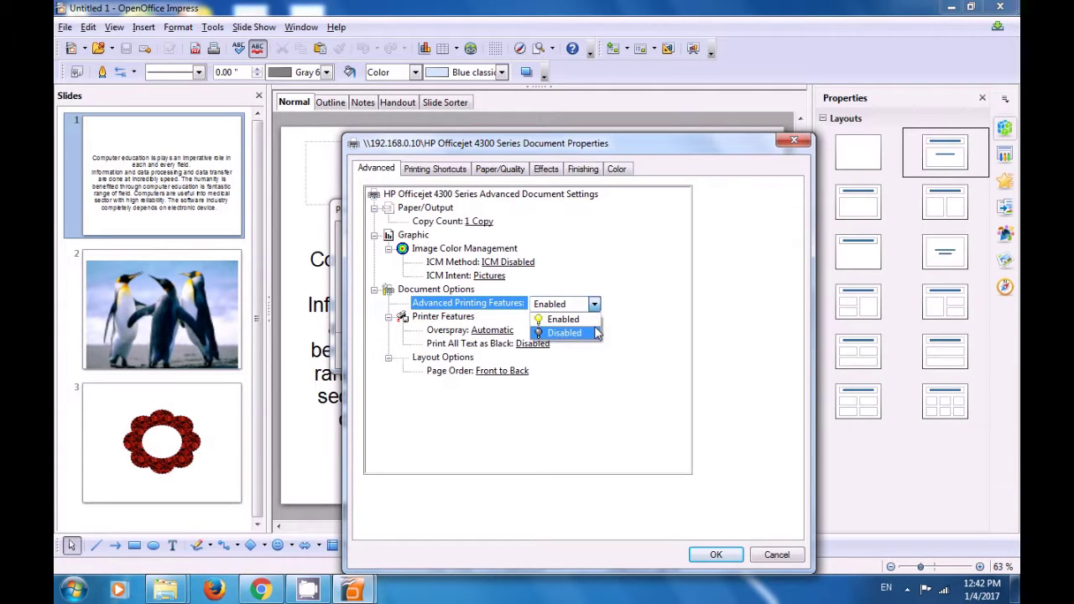
click(601, 352)
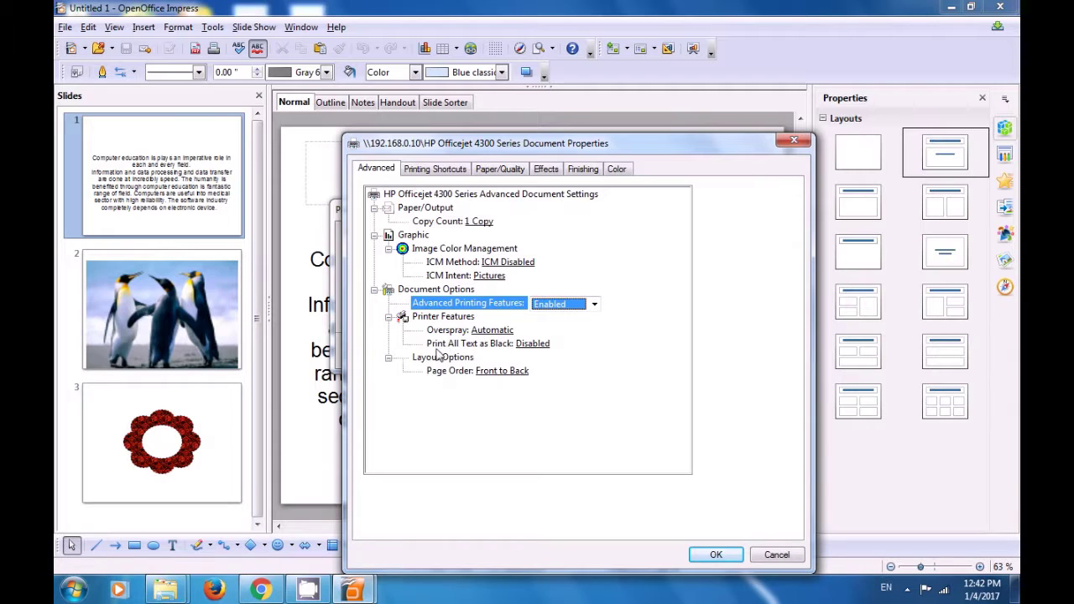
click(532, 345)
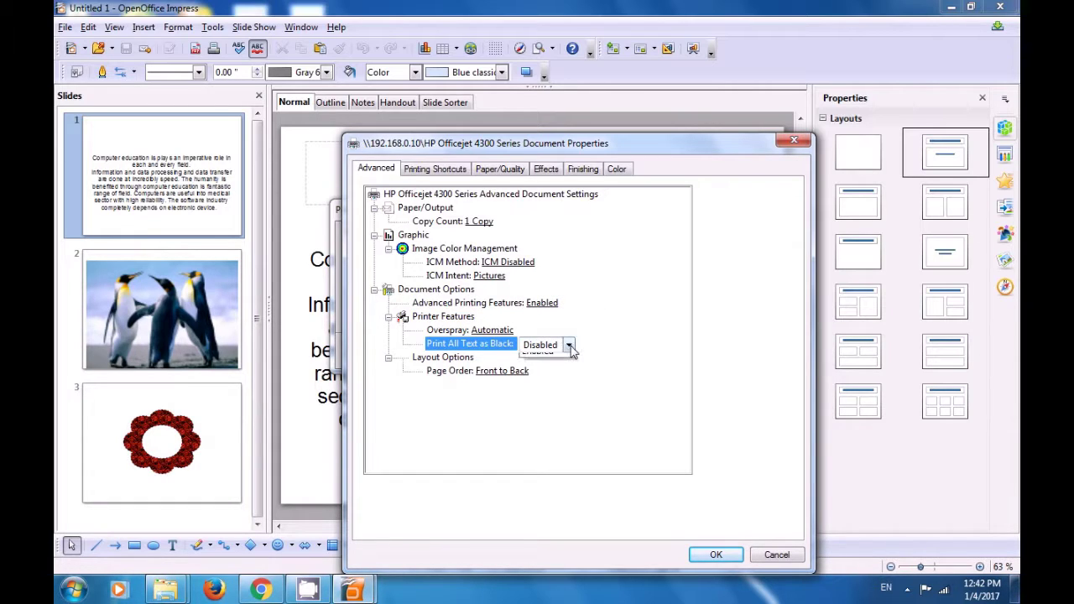
click(568, 345)
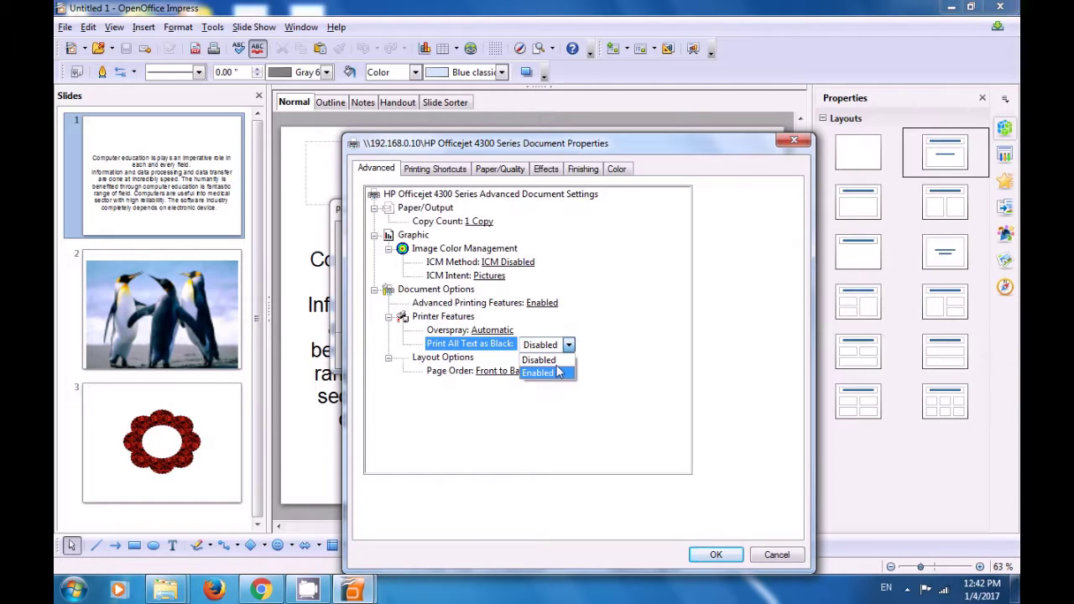
click(546, 408)
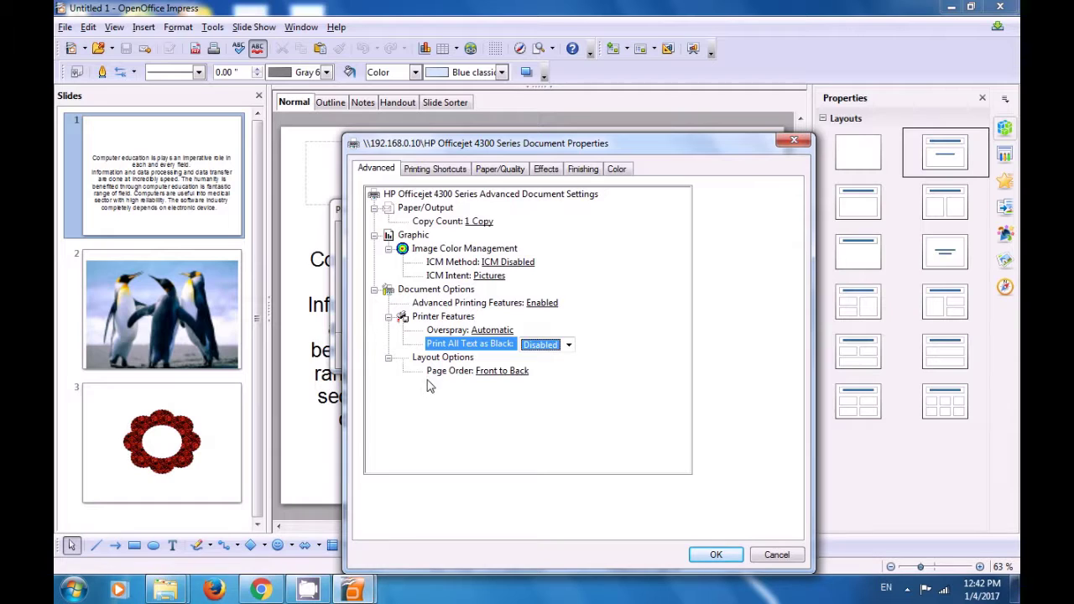
Examine the Page Order choices in the printer's layout options.
click(518, 378)
click(547, 373)
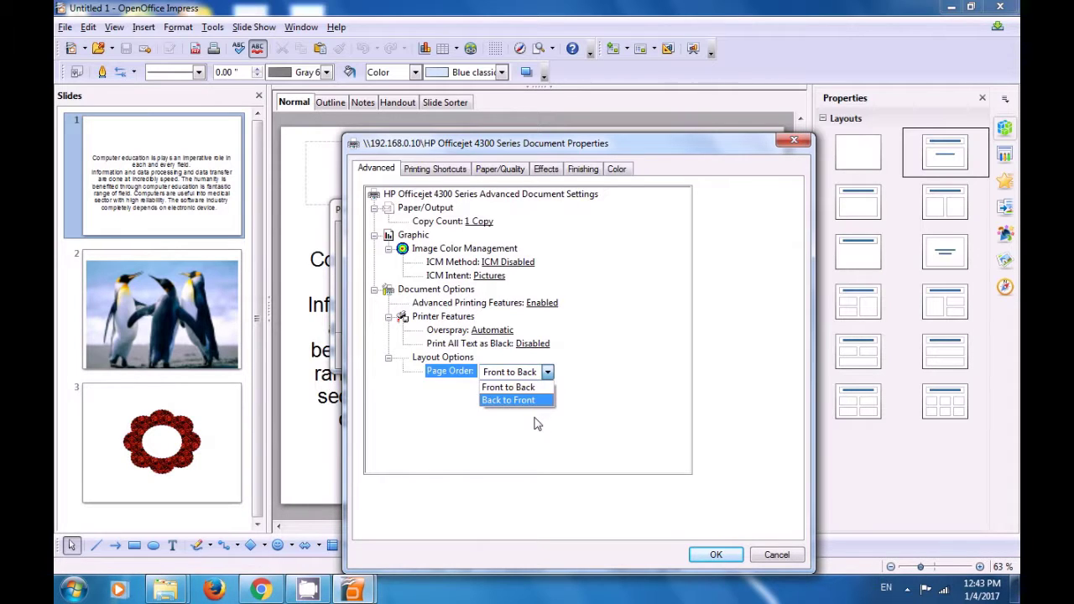
click(537, 424)
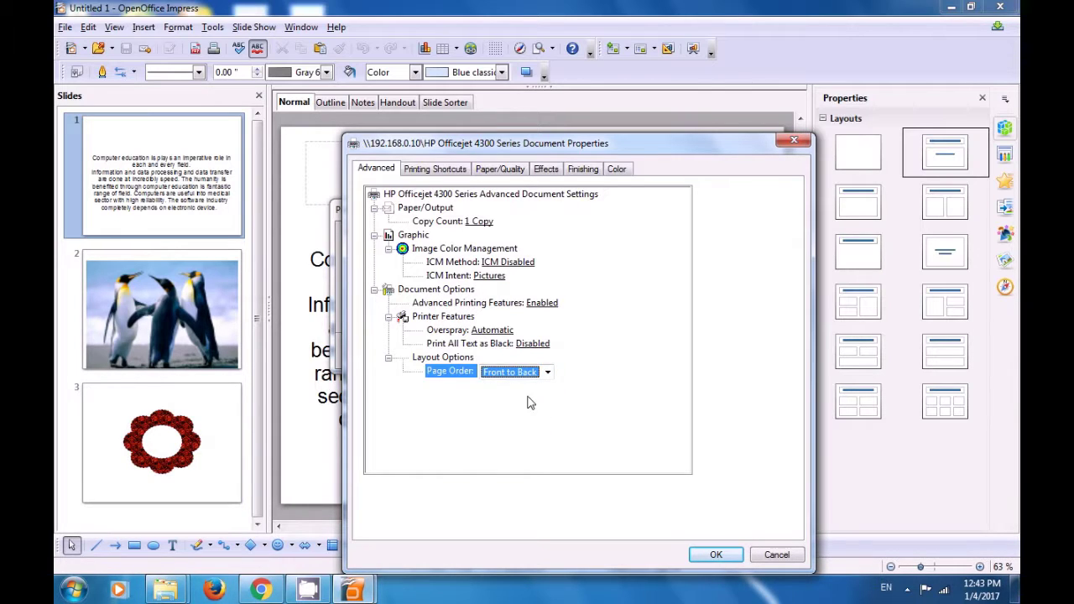
Examine the available print tasks and Print Quality choices in the printing shortcuts.
click(434, 172)
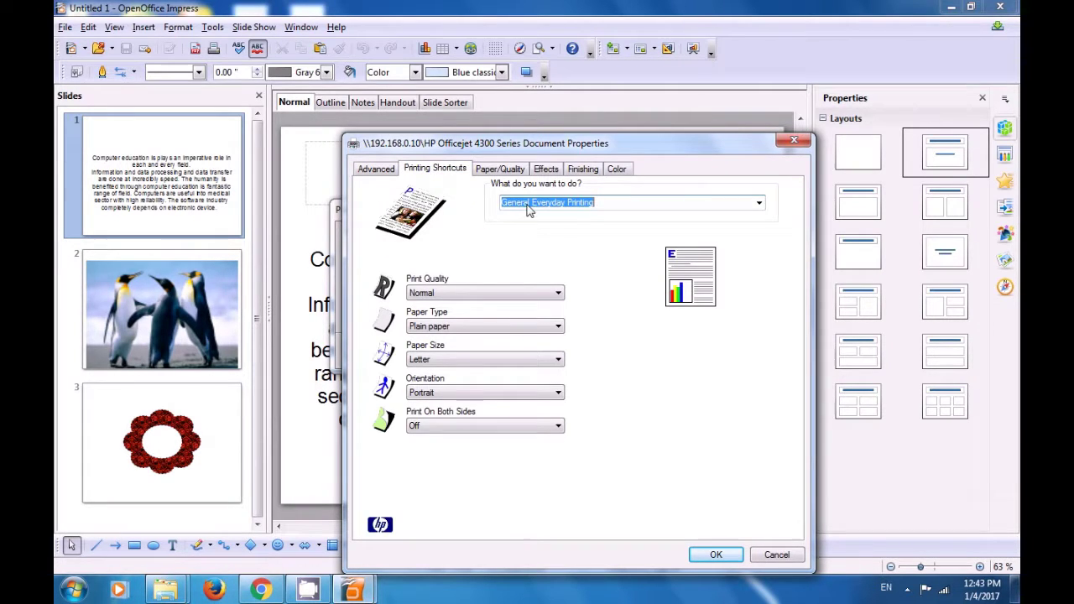
click(758, 203)
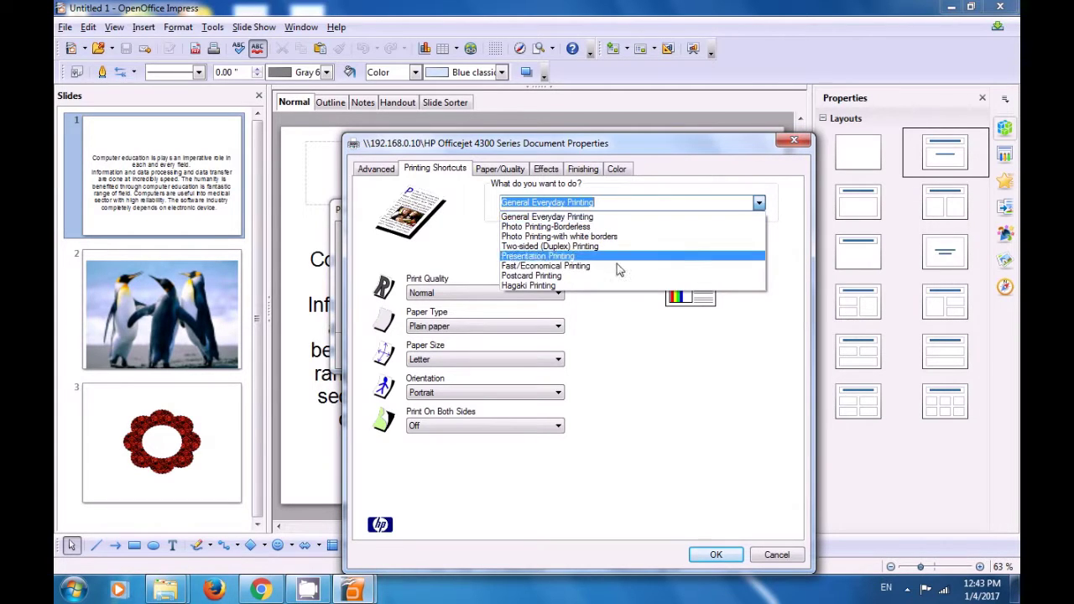
click(636, 329)
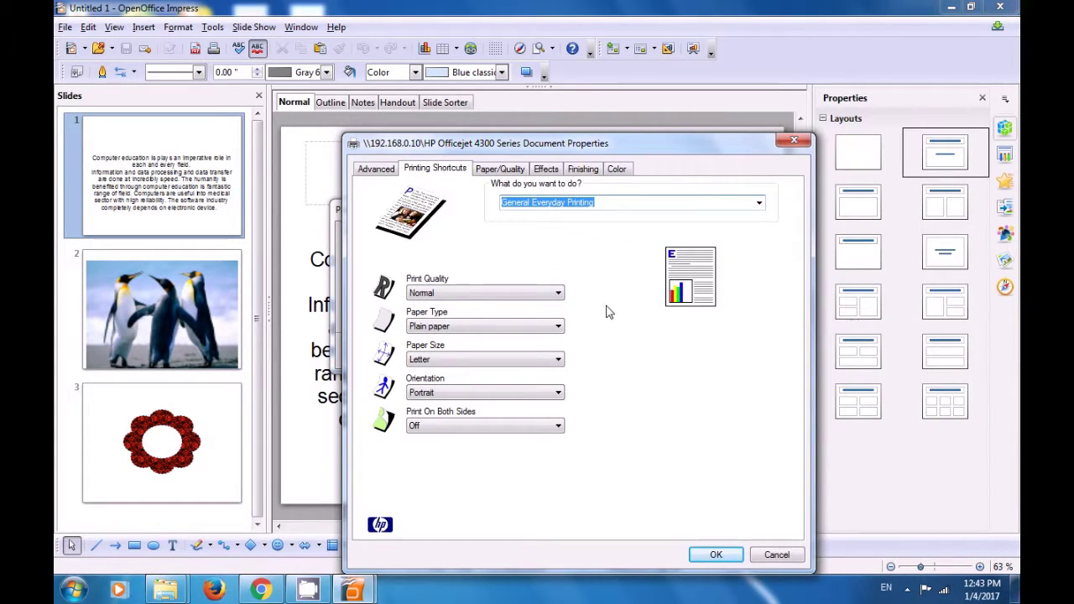
click(554, 293)
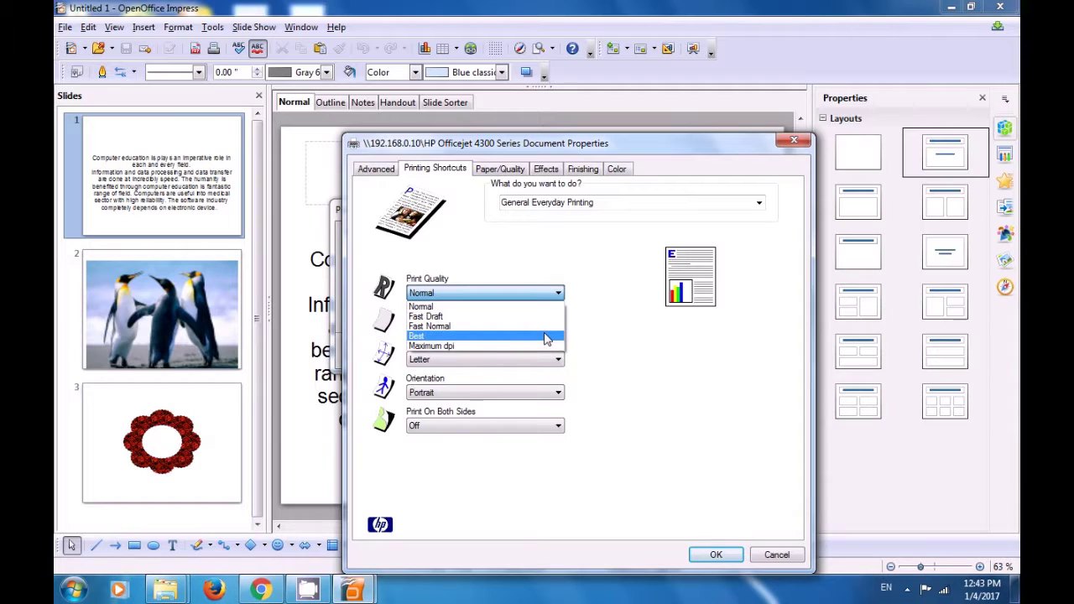
click(635, 327)
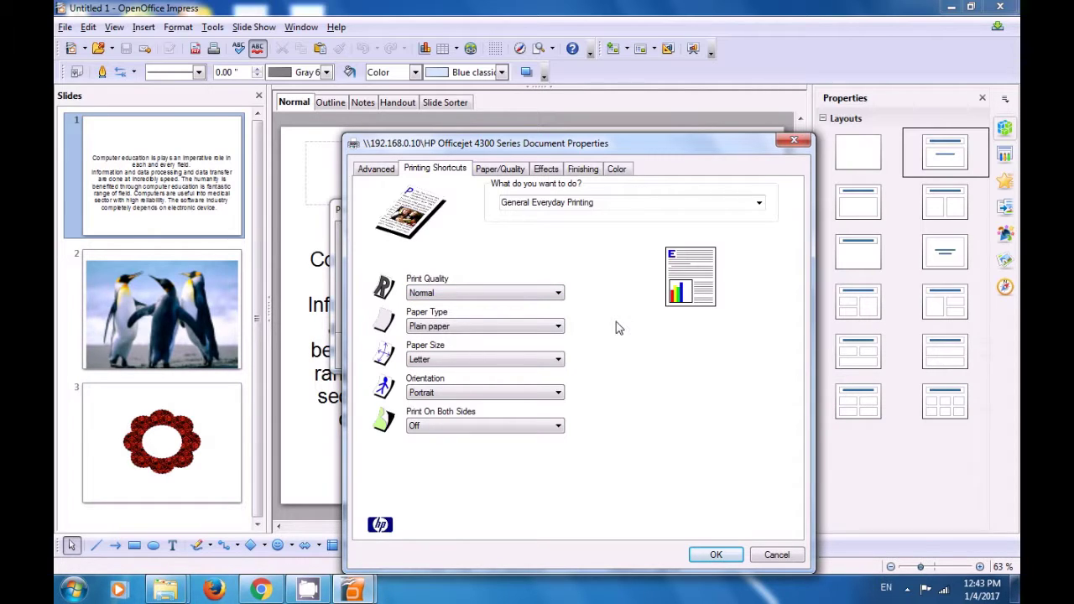
Examine the Paper Type and Paper Size choices for General Everyday Printing.
click(560, 326)
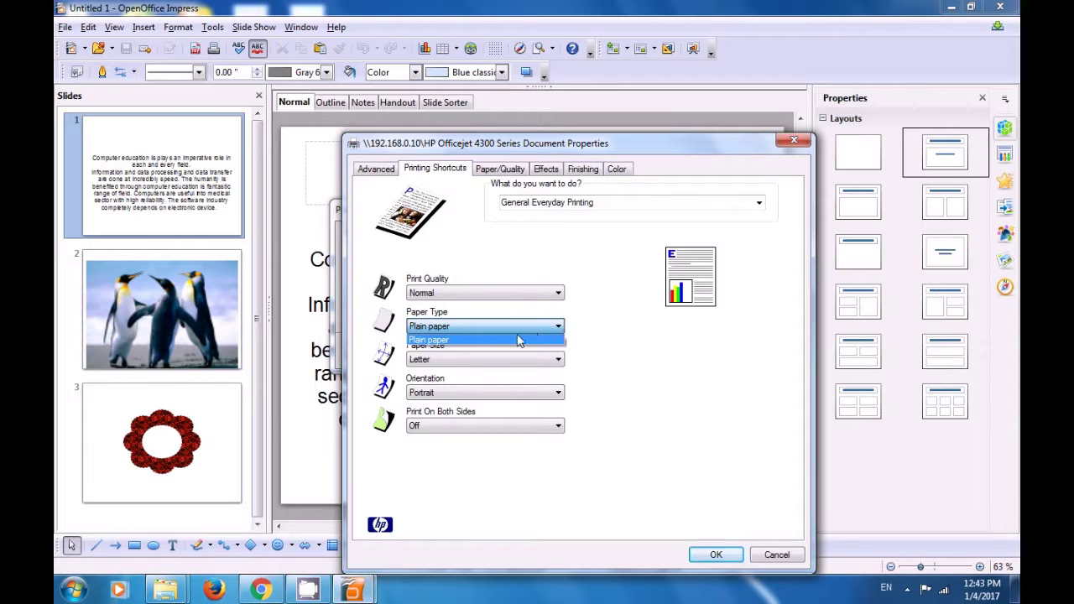
click(623, 335)
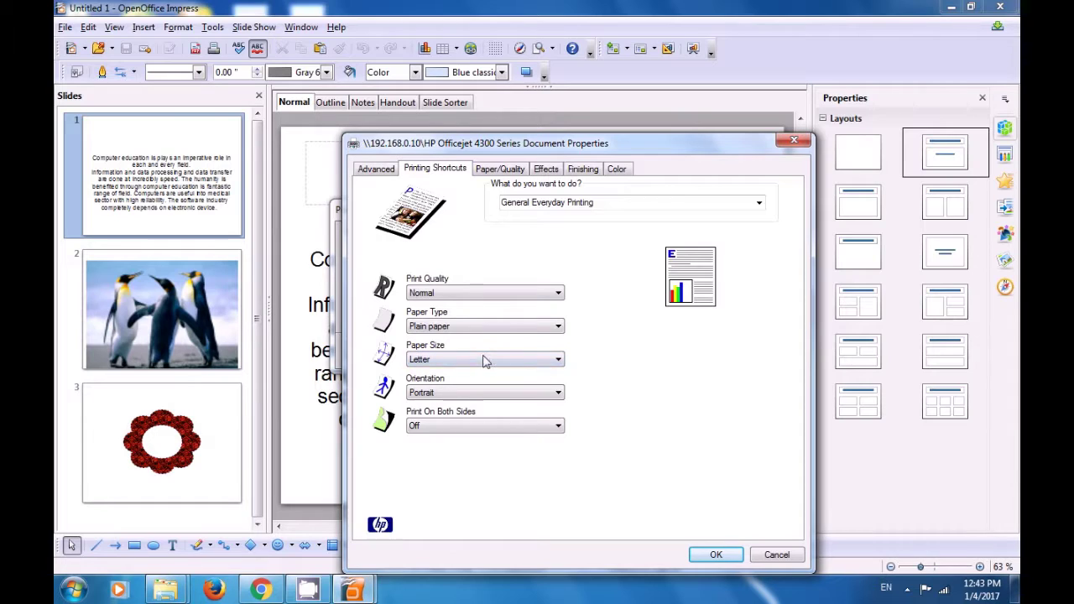
click(558, 360)
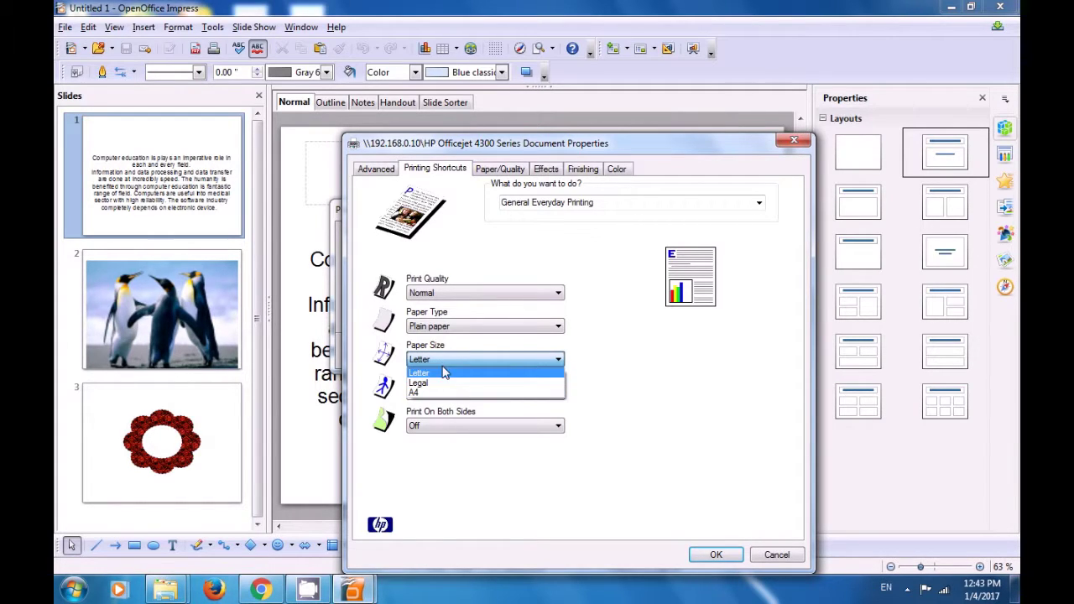
click(633, 365)
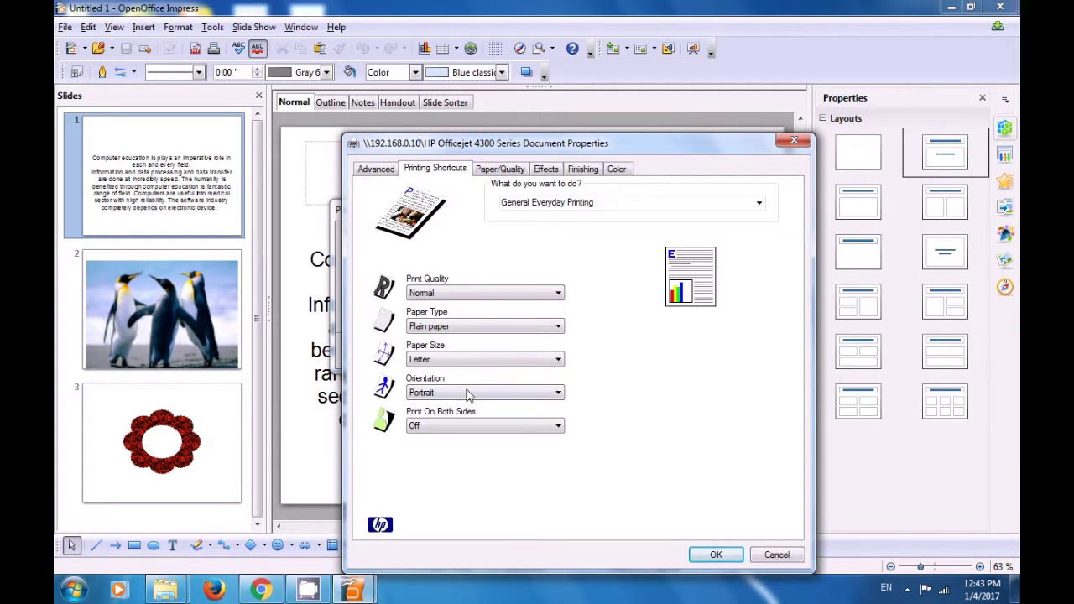
Examine the Orientation and Print On Both Sides choices for General Everyday Printing.
click(559, 394)
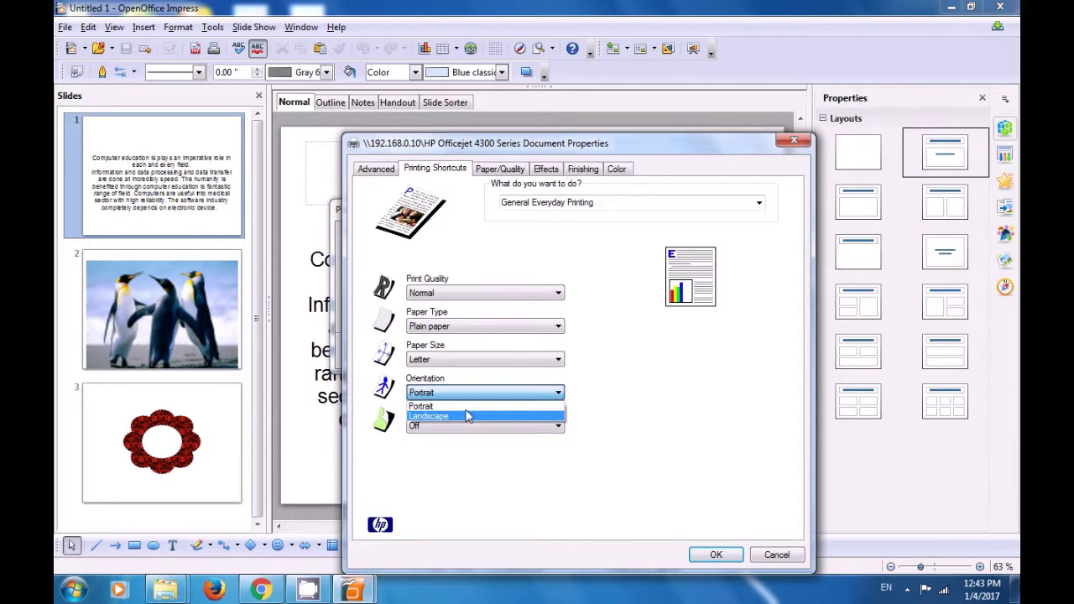
click(610, 396)
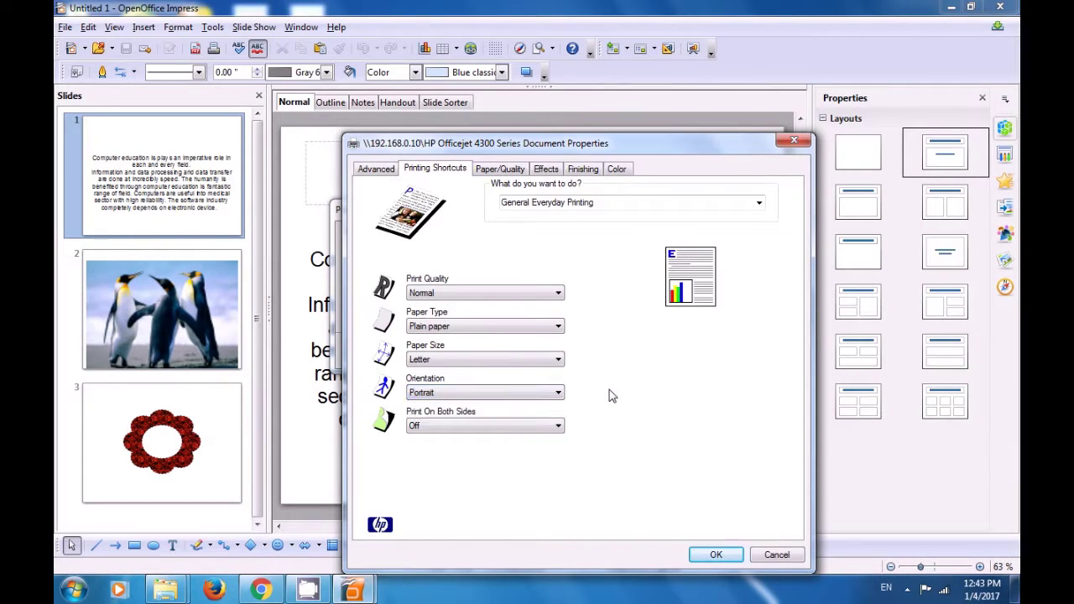
click(559, 428)
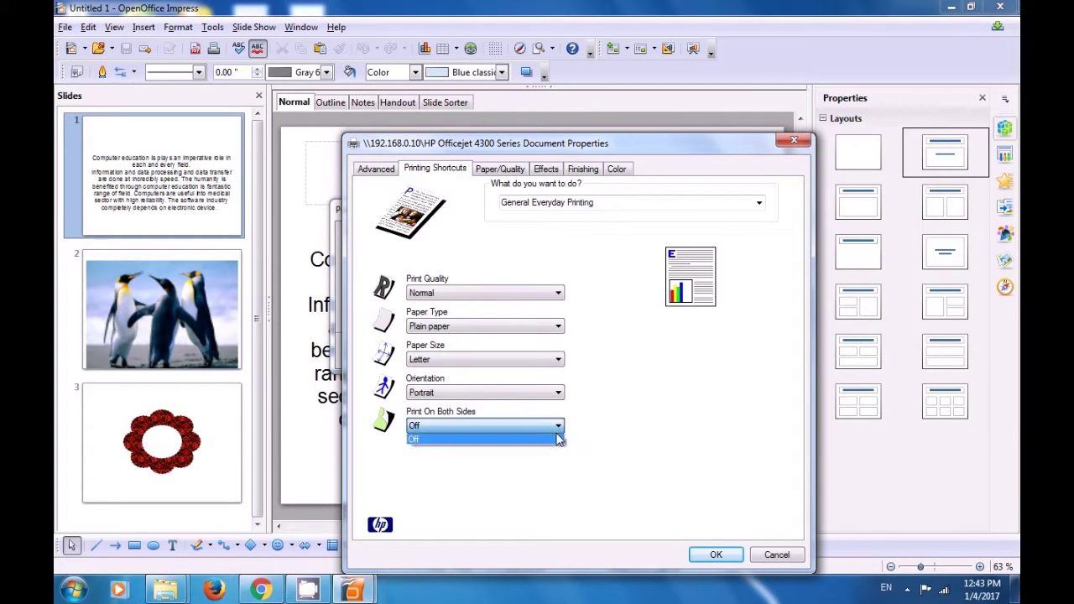
click(554, 479)
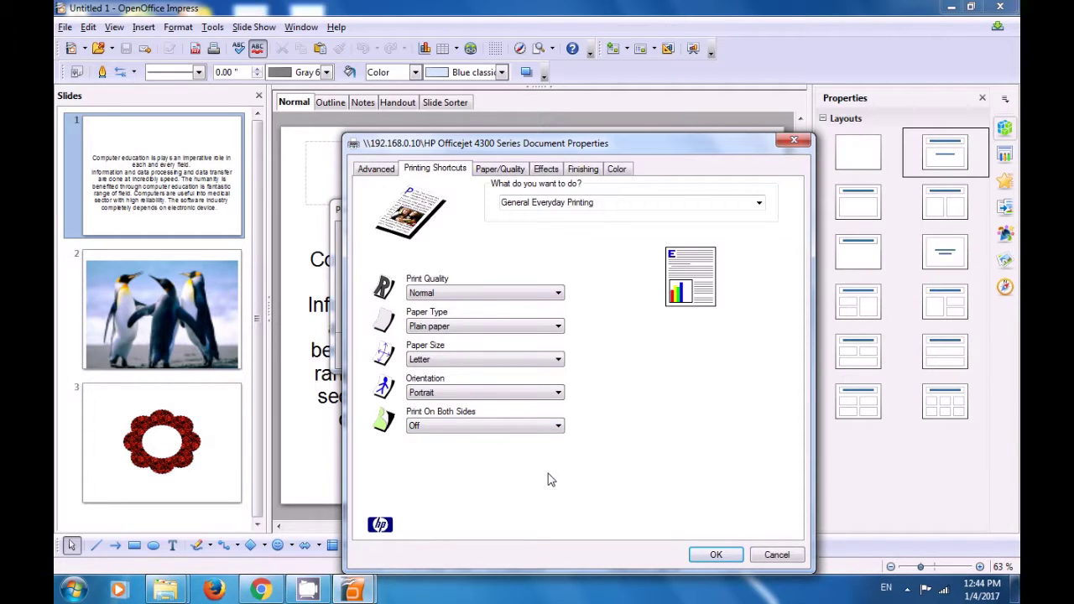
Review the additional metric and English paper sizes in the paper and quality settings, and dismiss the size list without choosing one.
click(507, 172)
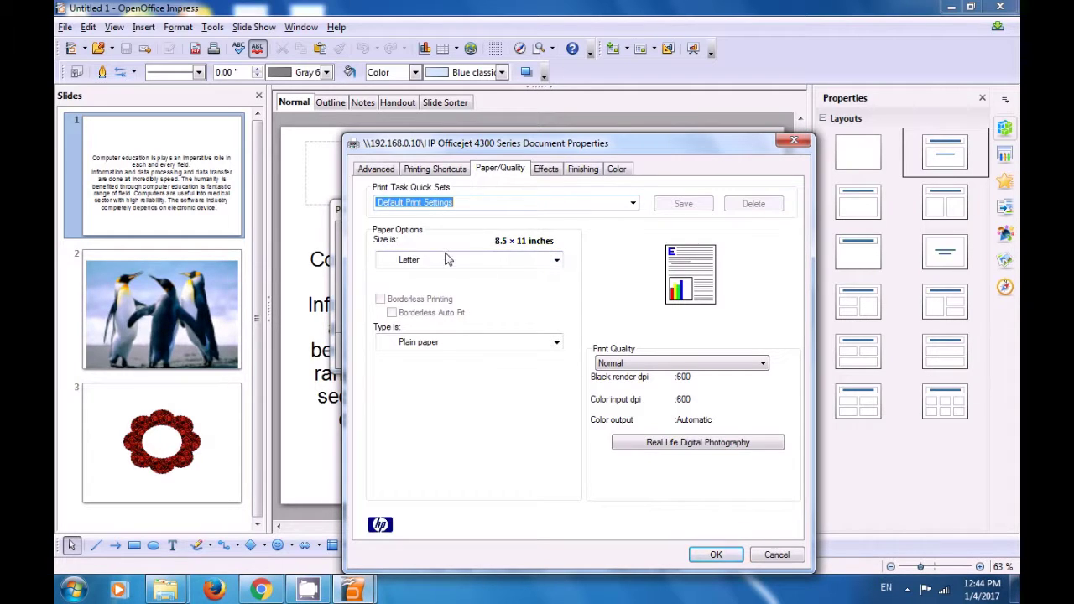
click(556, 260)
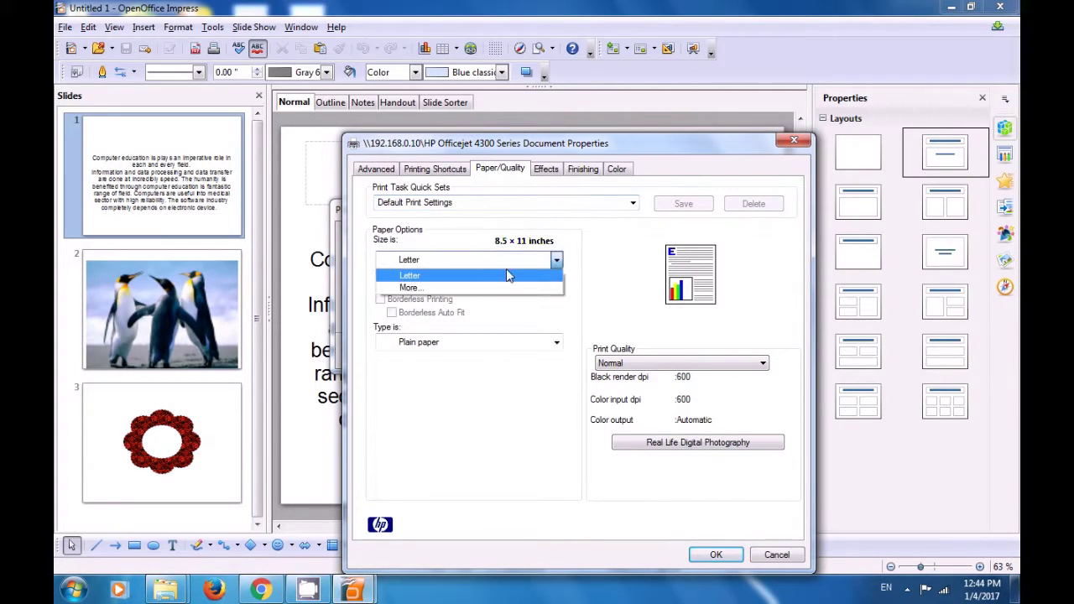
click(483, 290)
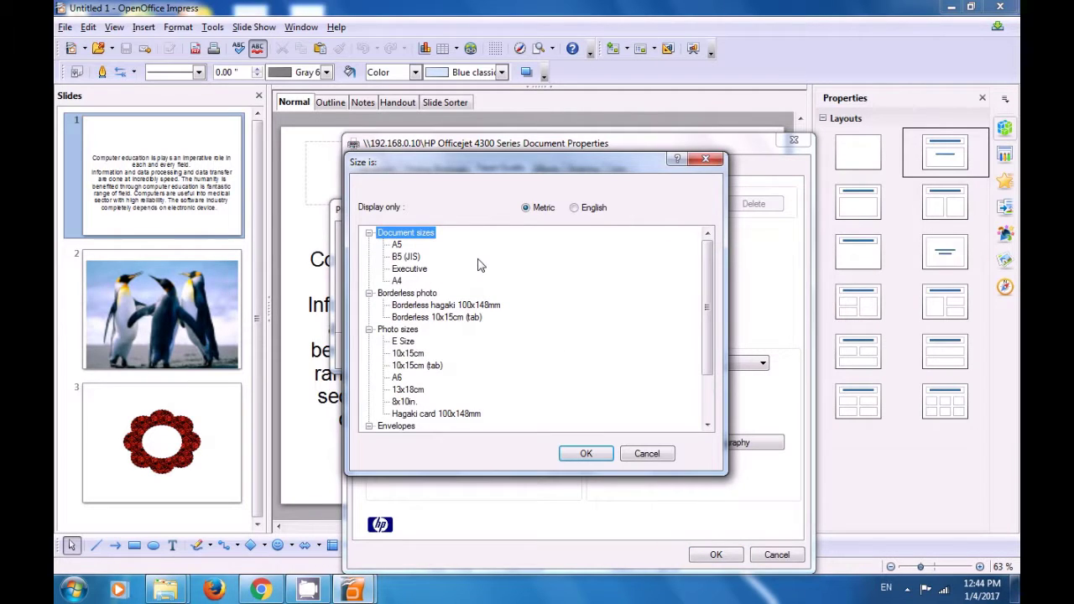
click(574, 208)
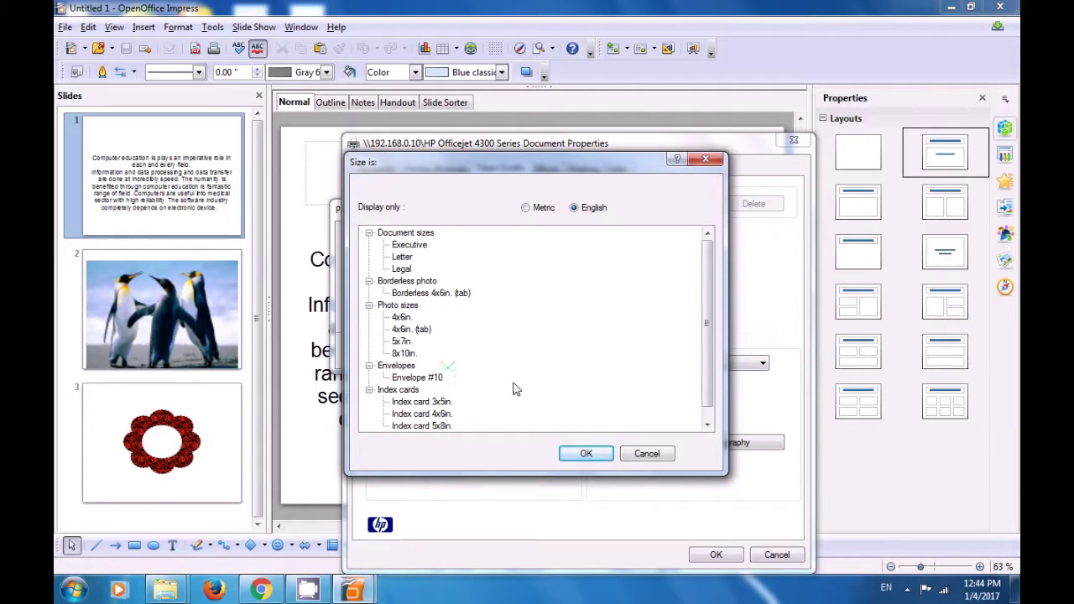
click(708, 424)
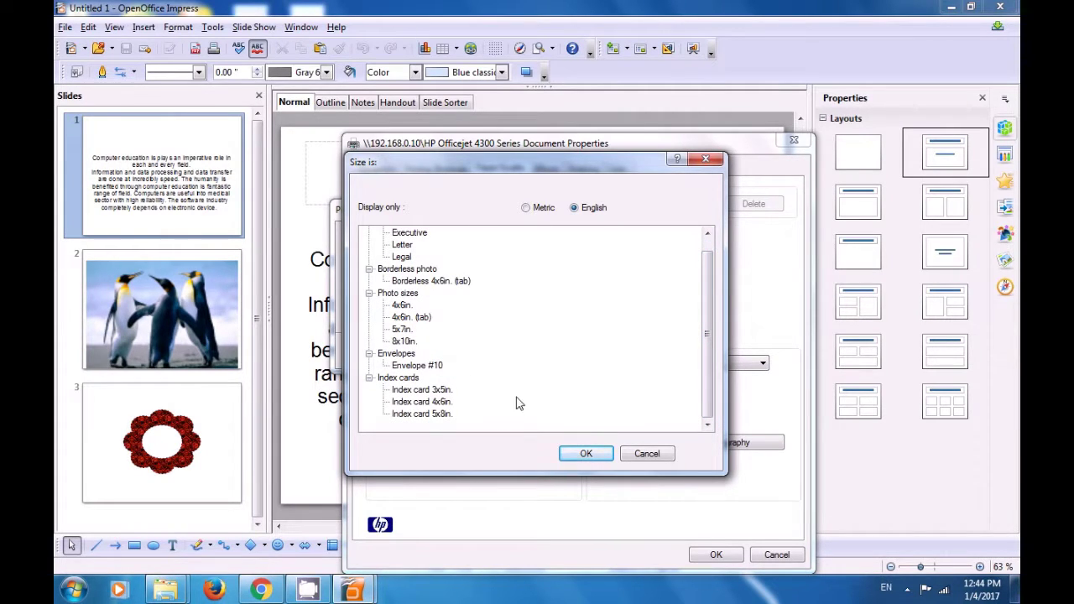
click(648, 453)
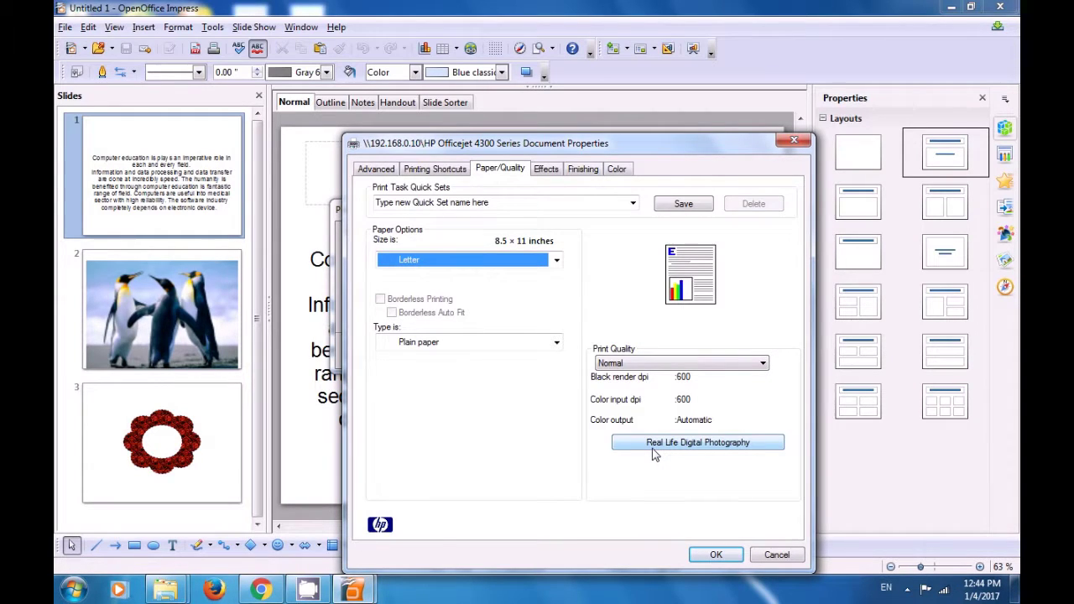
Examine the Print Quality choices in the paper and quality settings, and bring up the printer's effects settings.
click(760, 367)
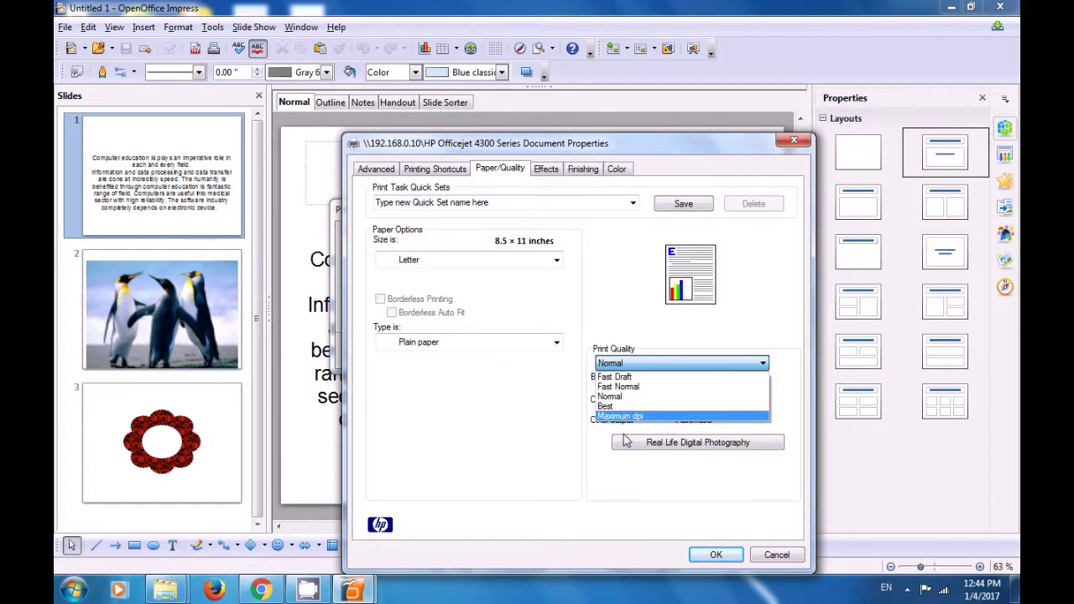
click(547, 477)
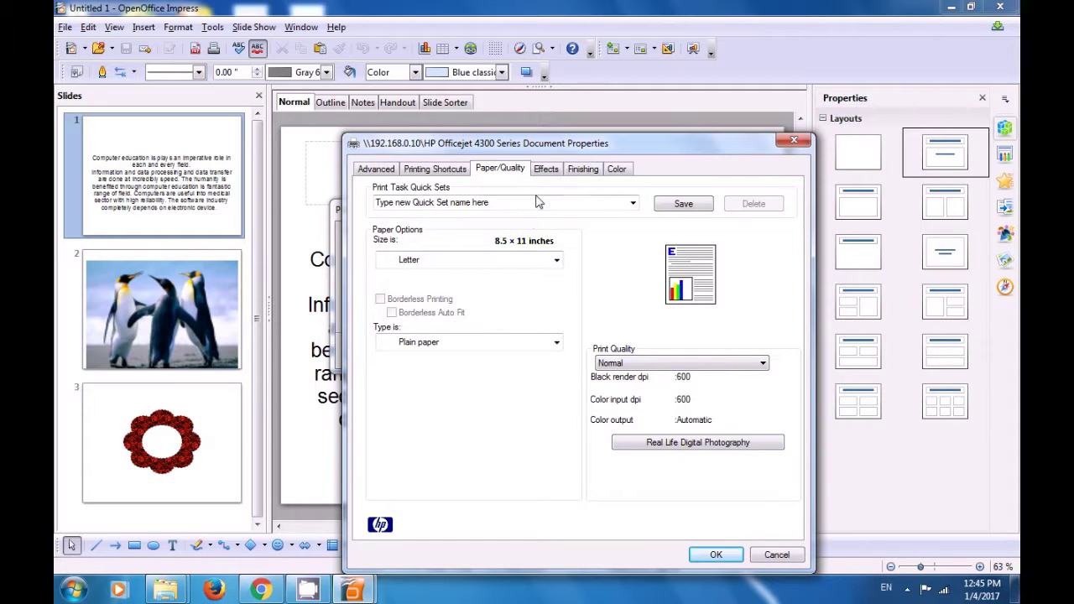
click(545, 170)
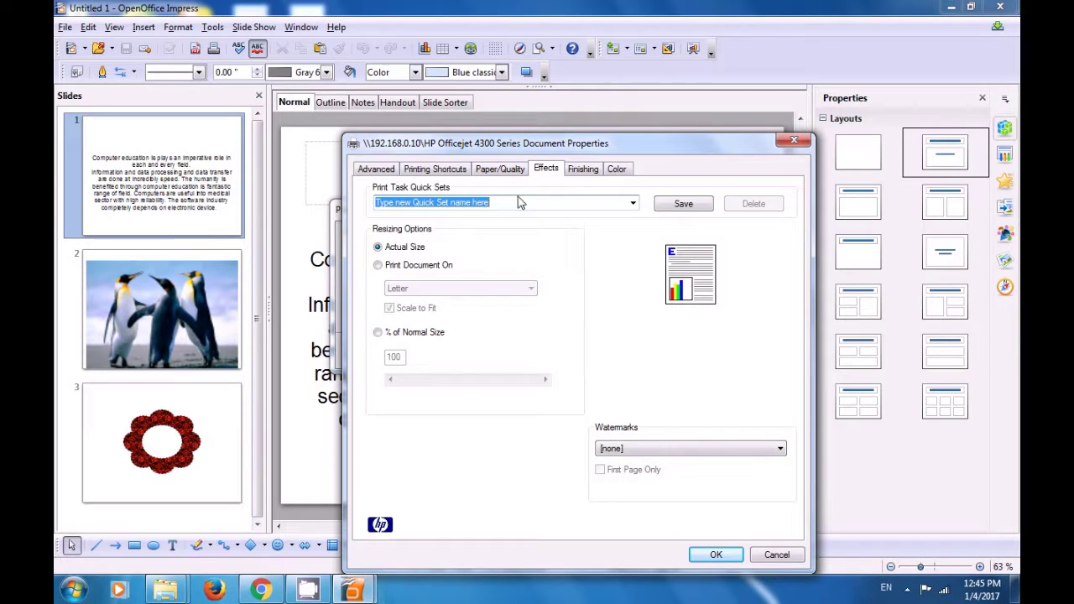
Examine the quick sets in the effects settings, choose Print Document On, and review its paper sizes without changing the size.
click(633, 204)
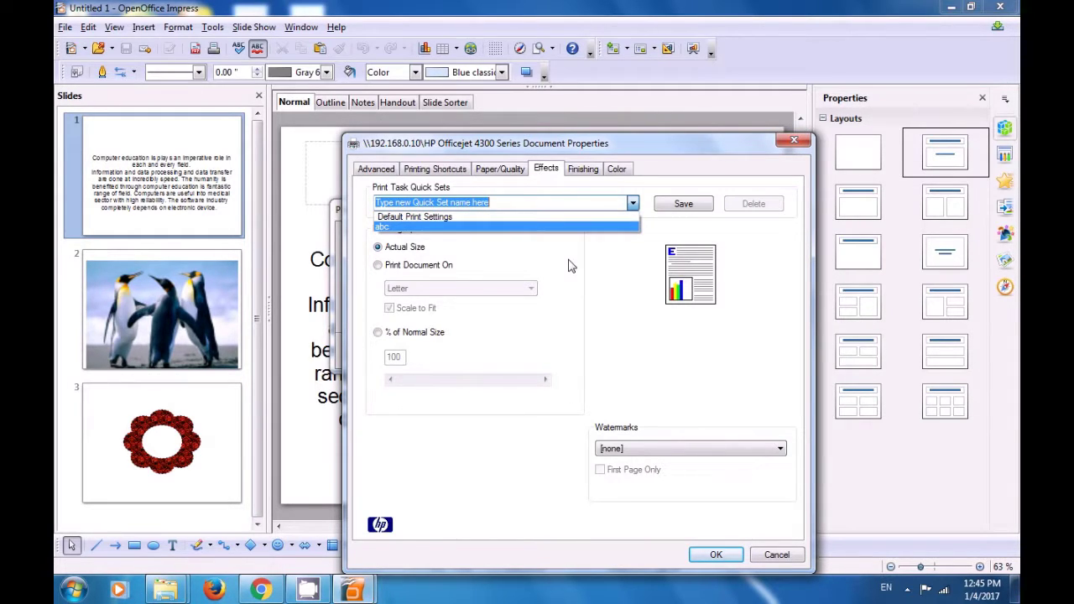
click(380, 273)
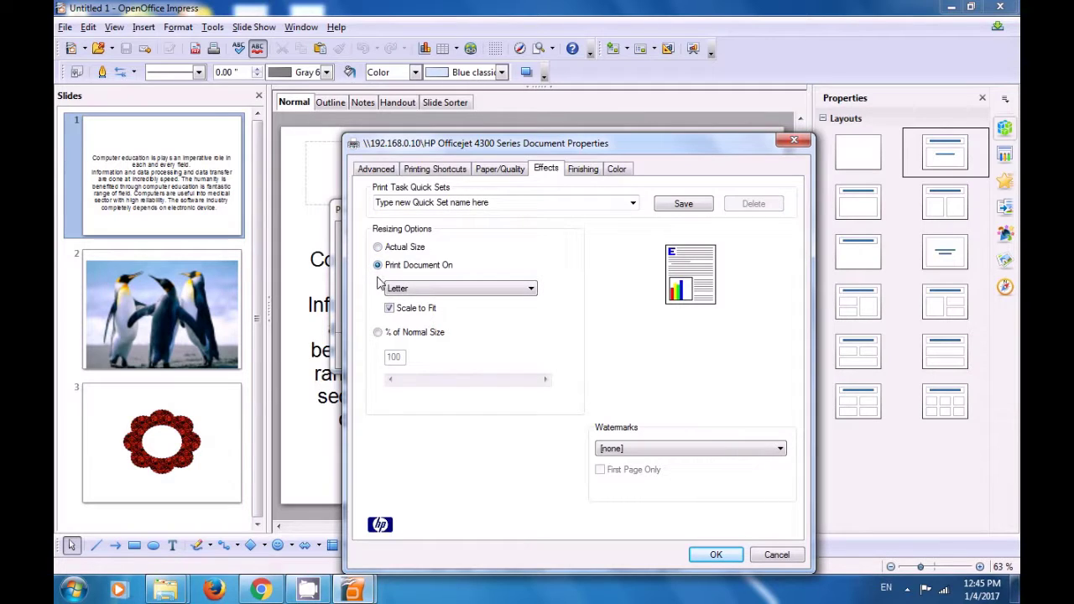
click(522, 292)
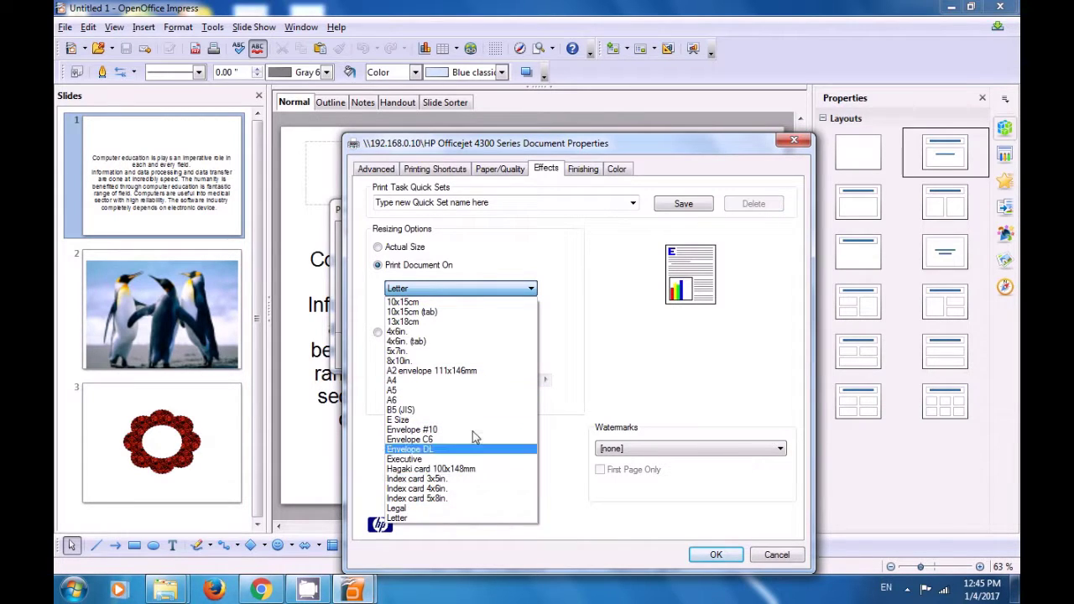
click(626, 367)
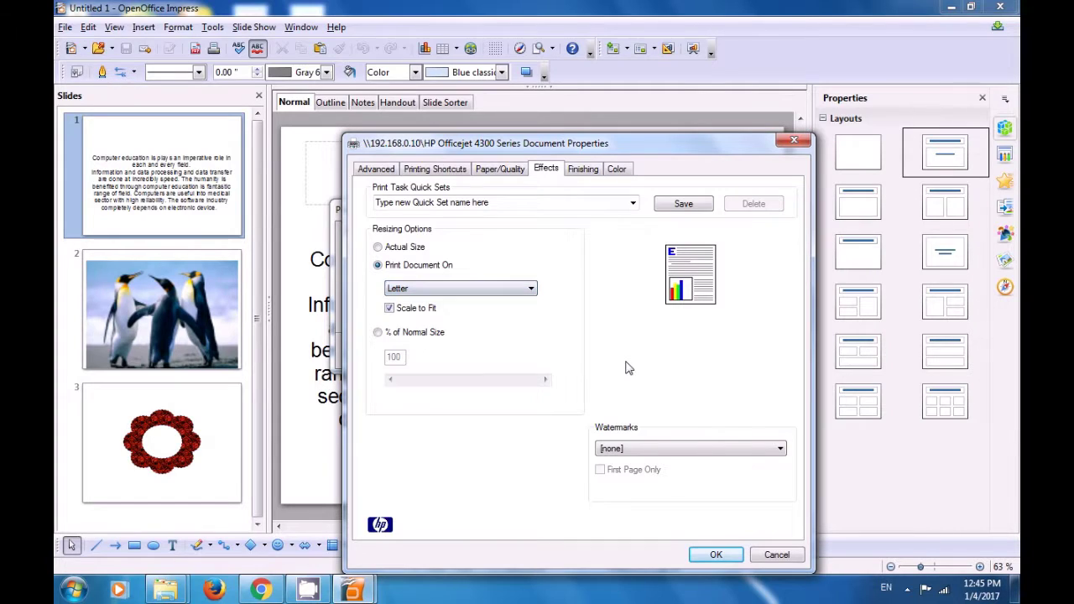
Scale the printout to 89% of normal size, and review the watermark choices without picking one.
click(378, 333)
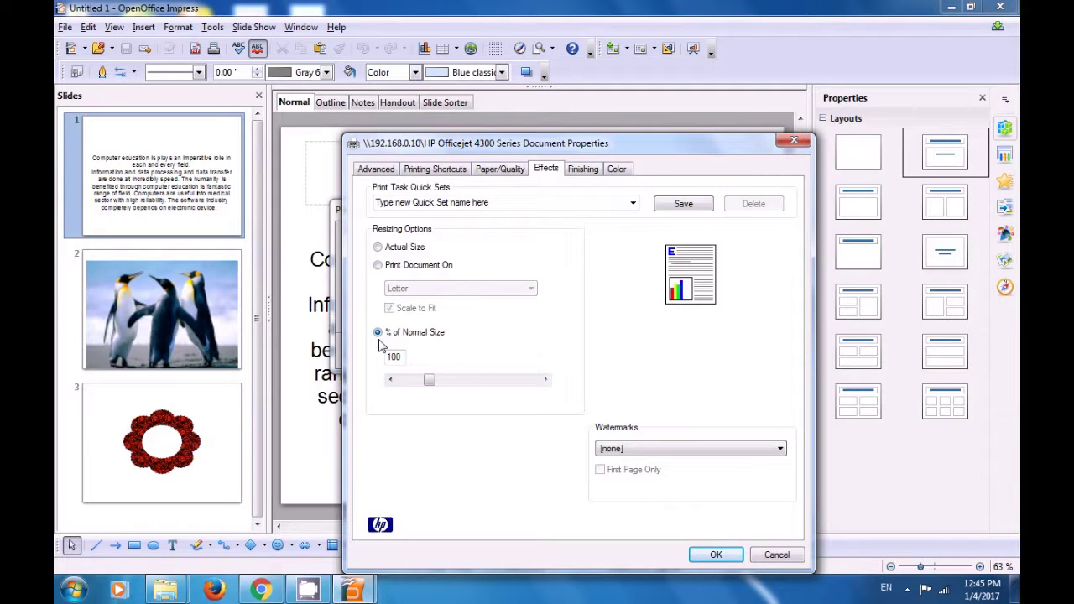
click(440, 380)
mouse_move(439, 382)
mouse_down()
mouse_move(463, 383)
mouse_move(426, 386)
mouse_up()
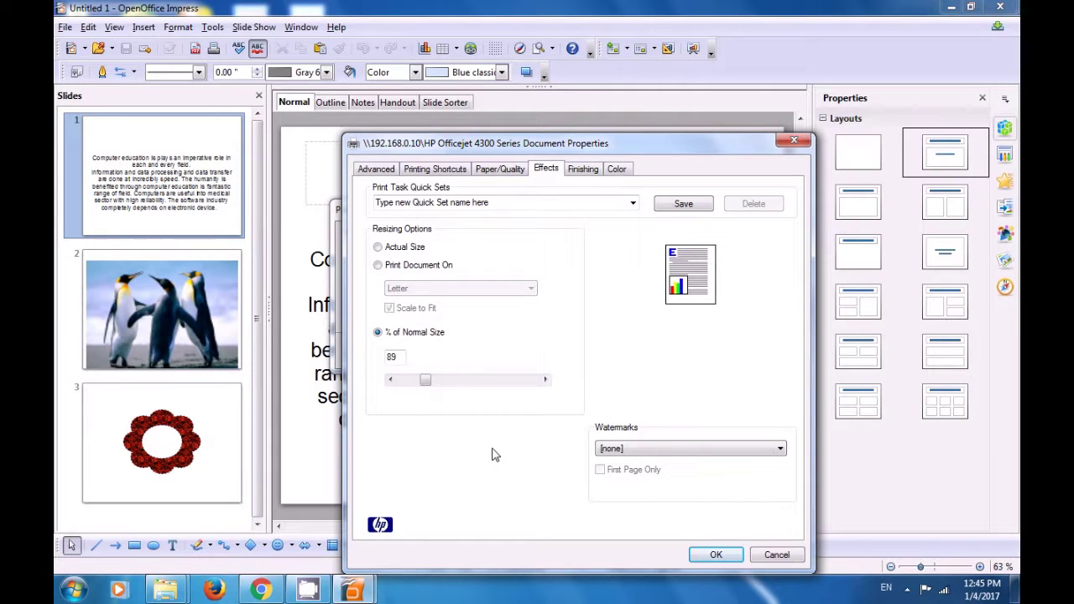
click(780, 448)
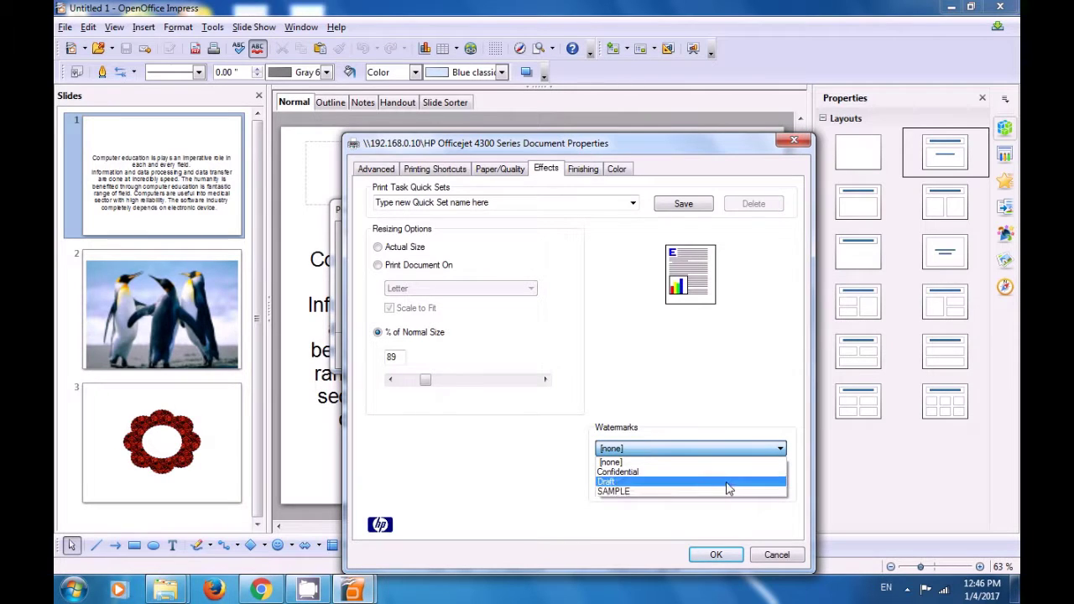
click(526, 470)
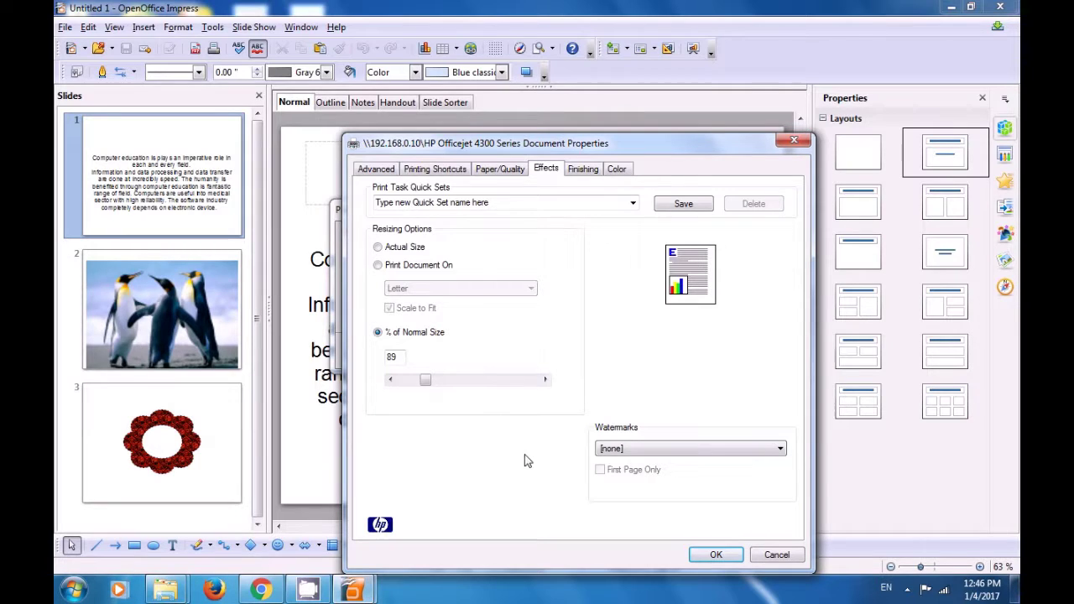
Examine the quick sets and the Pages per Sheet and Posters choices in the printer's finishing settings, leaving them unchanged.
click(577, 168)
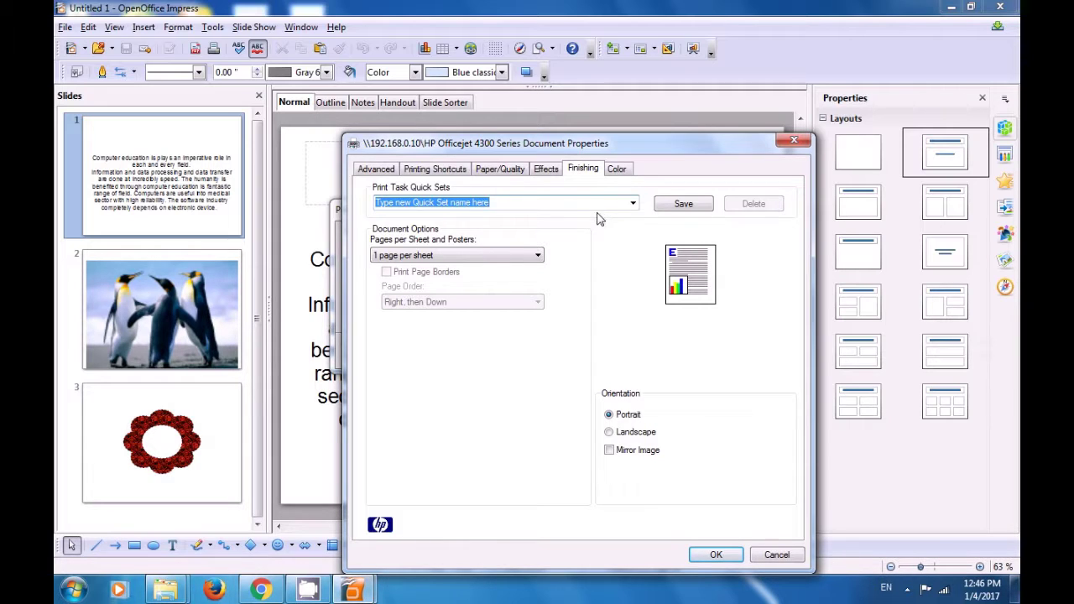
click(633, 204)
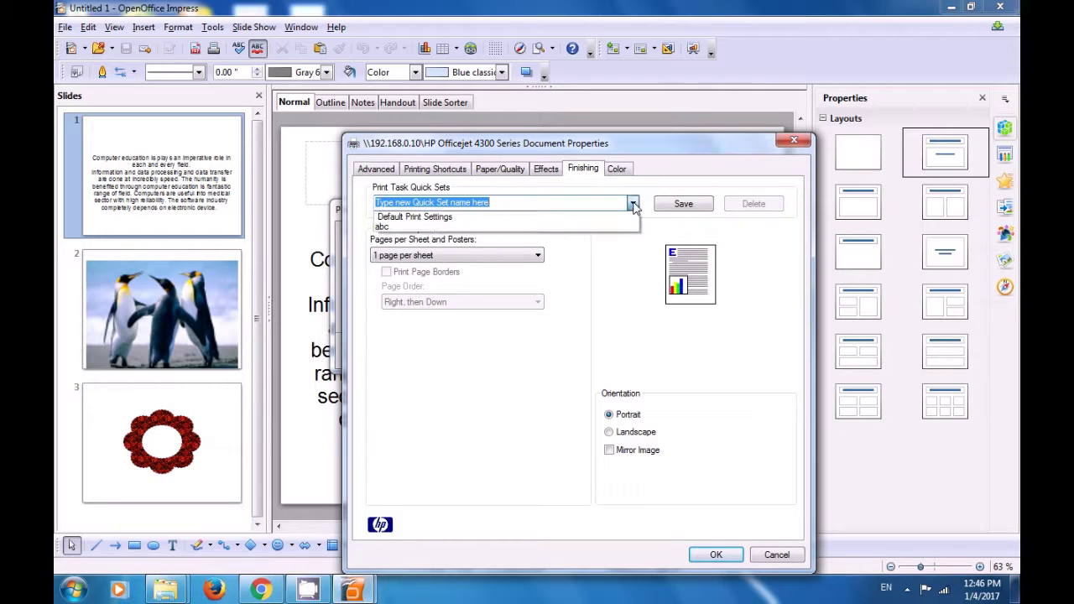
click(608, 270)
click(538, 256)
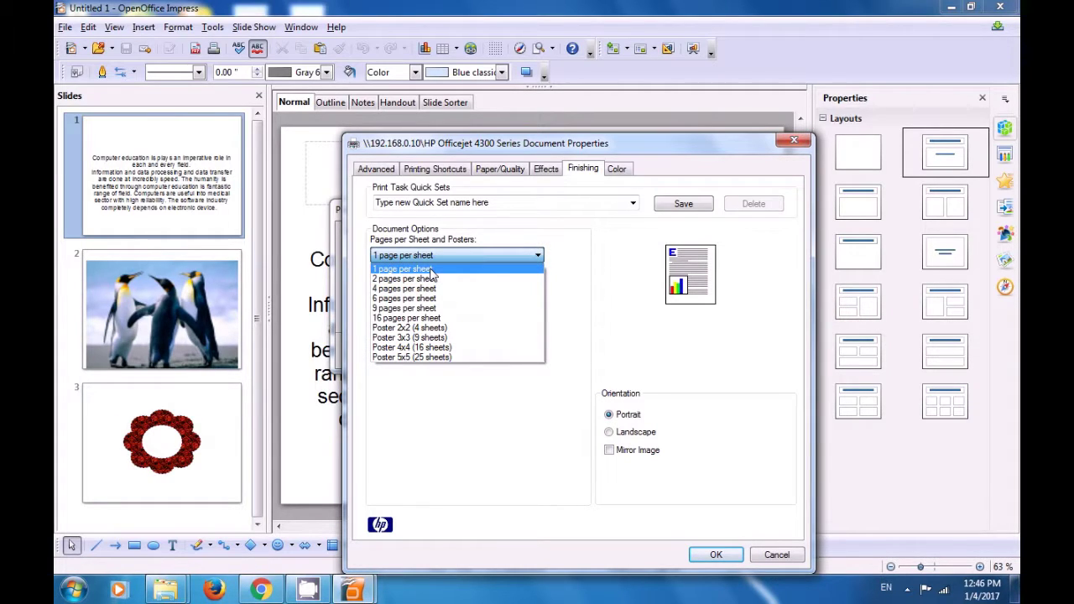
click(461, 396)
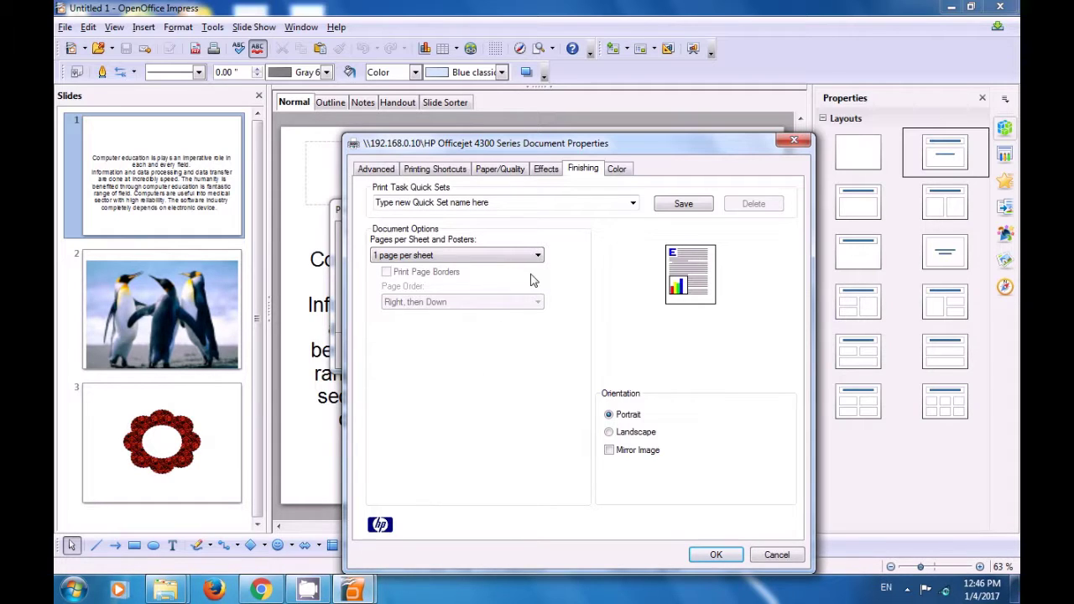
Try the Print In Grayscale option in the printer's color settings and switch it back off.
click(616, 172)
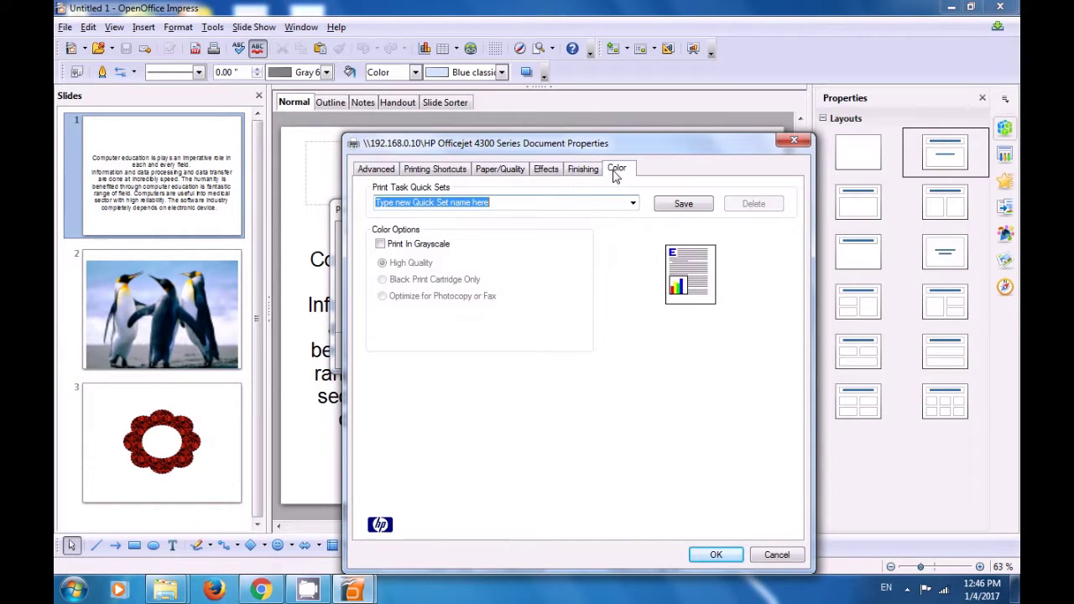
click(383, 245)
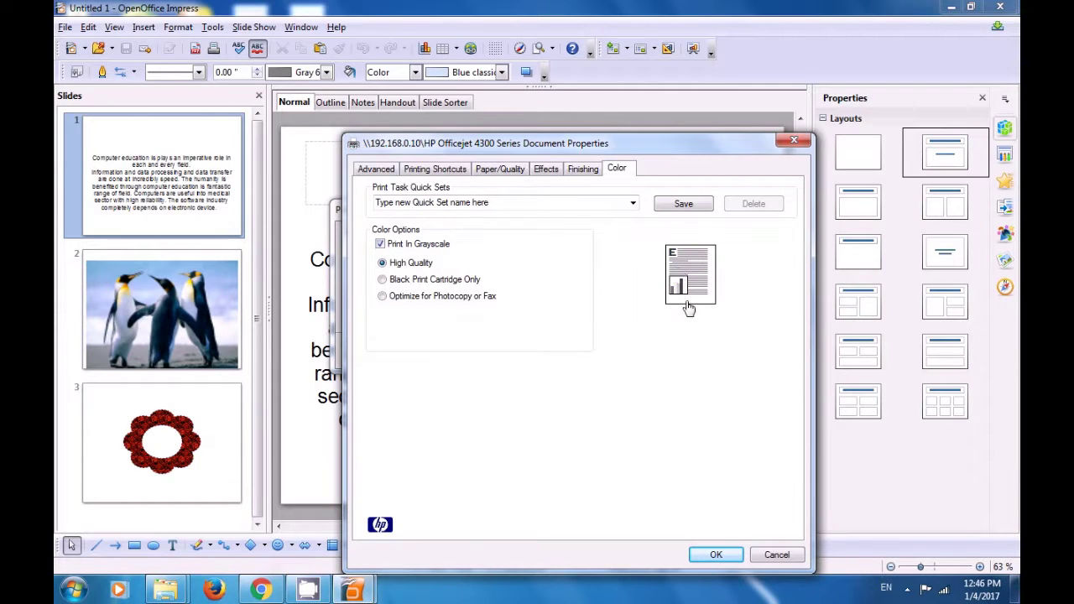
click(380, 244)
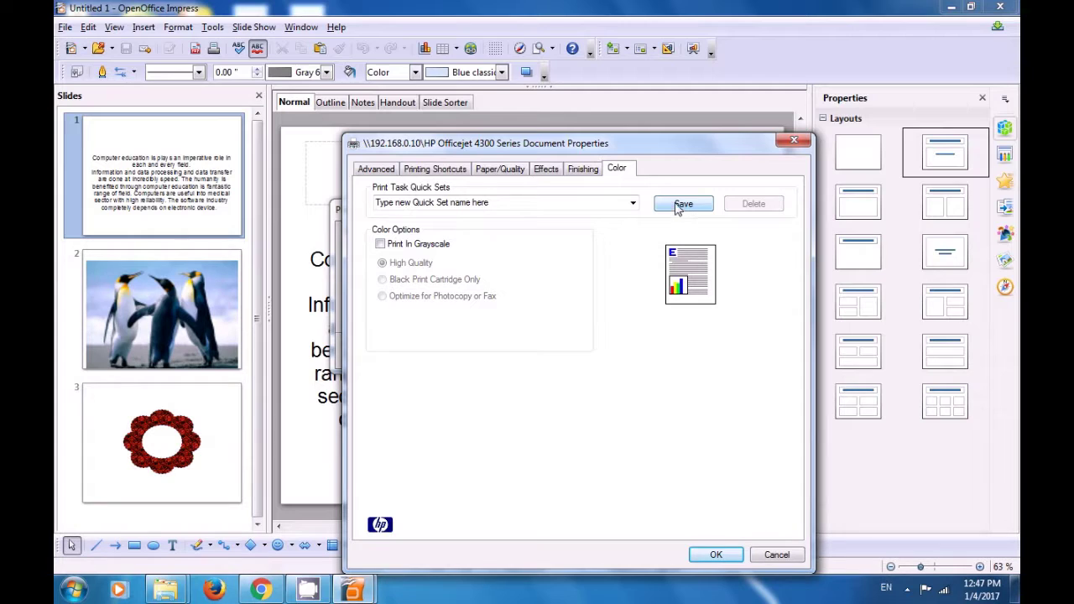
Close the printer's document properties without applying them, and accept the printer setup for the HP Officejet 4300 Series.
click(794, 144)
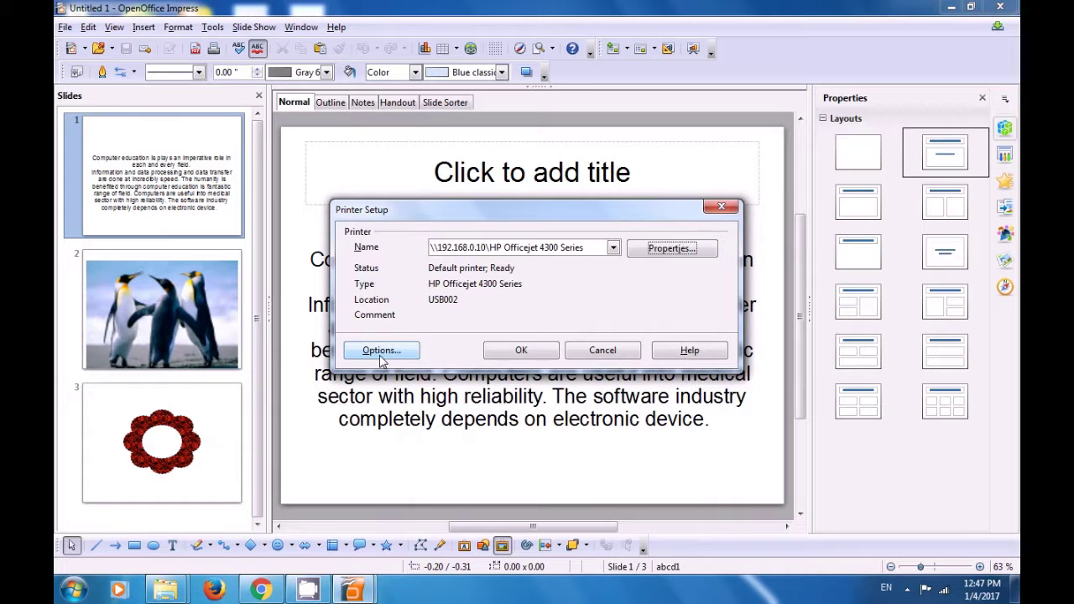
click(507, 352)
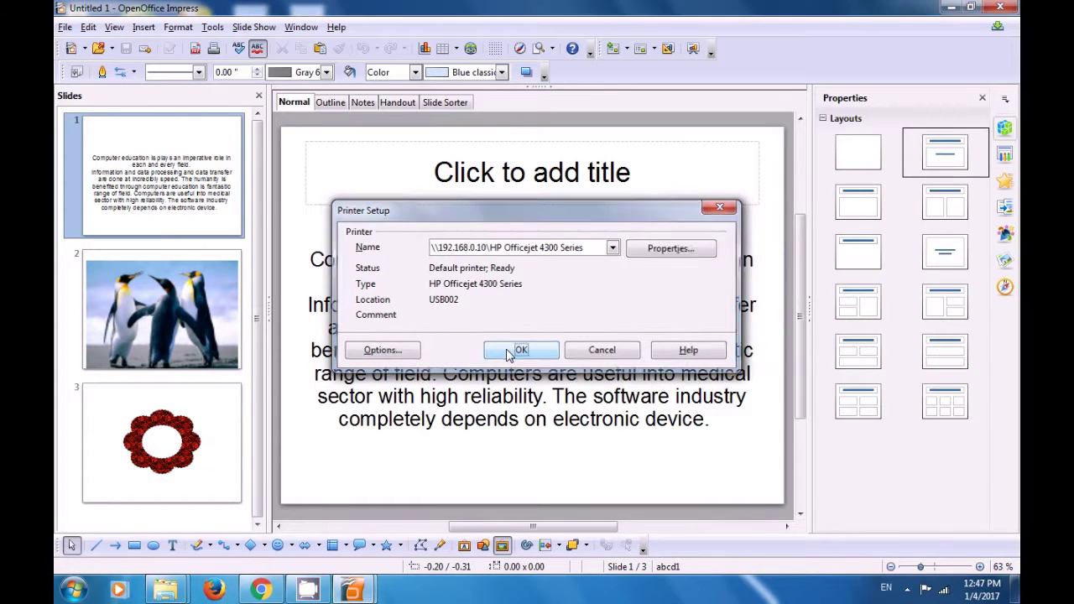